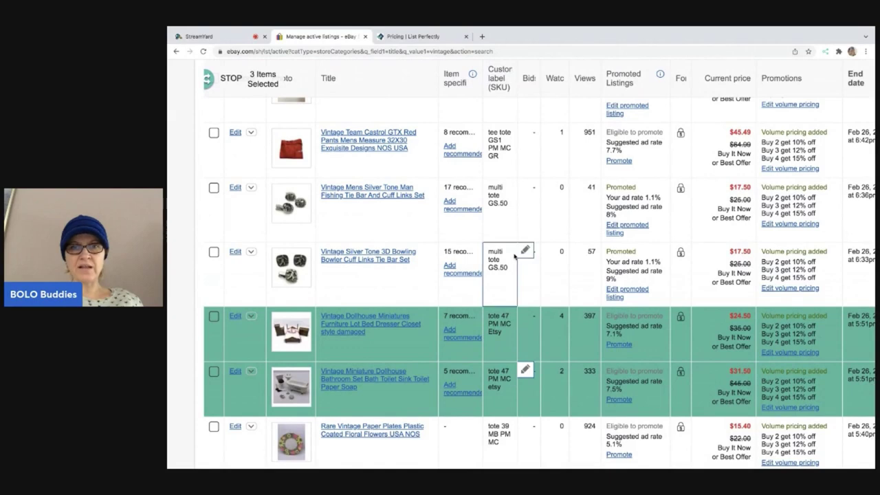
# Append "Etsy" to the custom label of the Vintage Silver Tone 3D Bowling cuff links listing, making it "multi tote GS.50 Etsy"
pyautogui.click(524, 251)
pyautogui.click(570, 352)
pyautogui.write('Etsy')
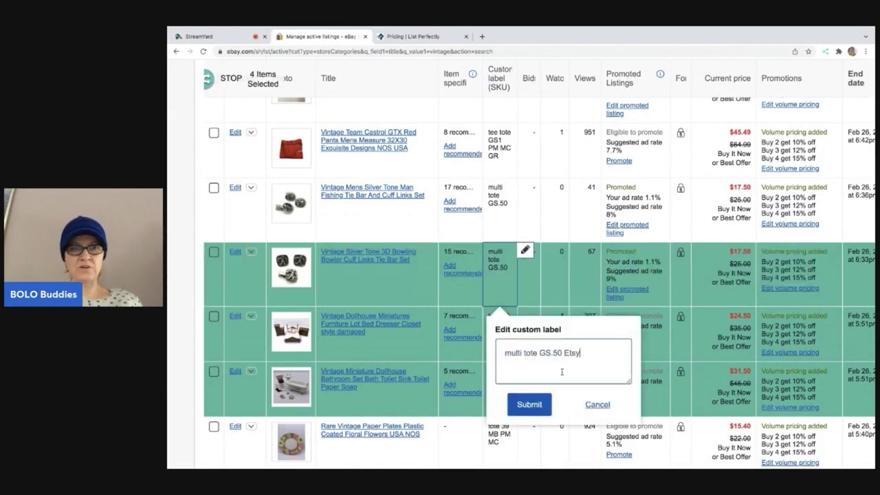
pyautogui.click(531, 408)
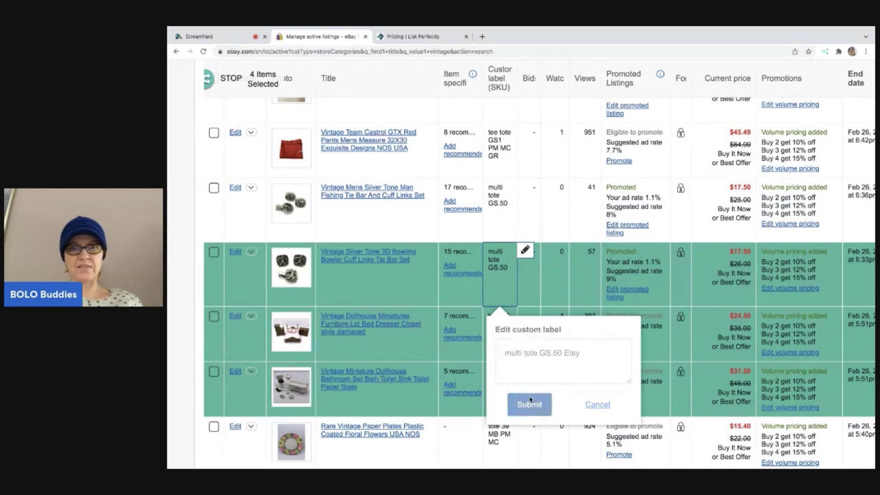
# Append "Etsy" to the custom label of the Vintage Mens Silver Tone Man Fishing tie bar listing and submit it
pyautogui.click(525, 186)
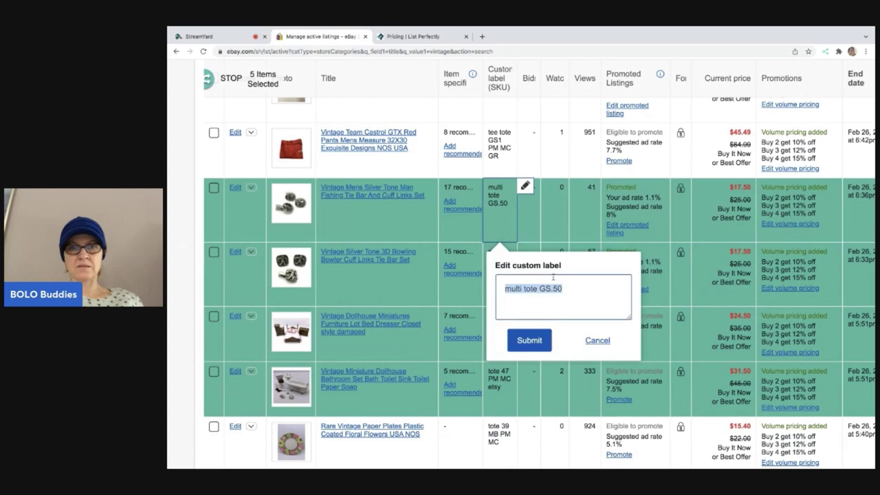
pyautogui.click(570, 289)
pyautogui.write('Etsy')
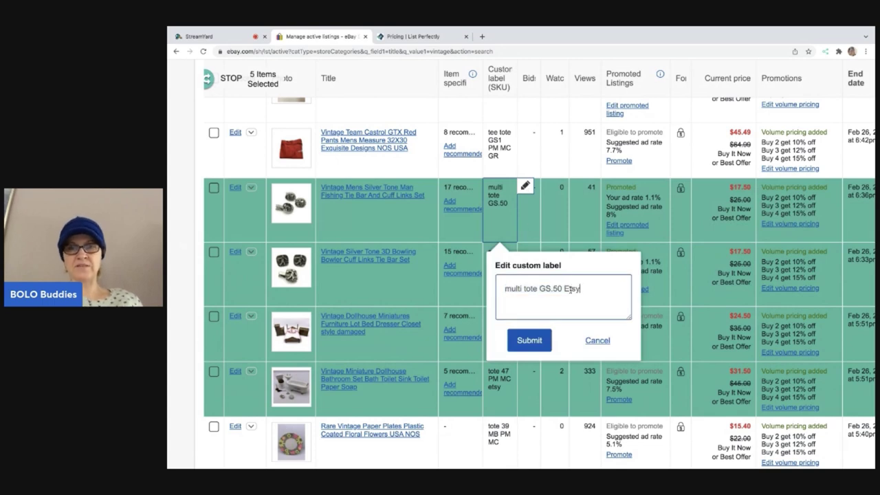
pyautogui.click(534, 341)
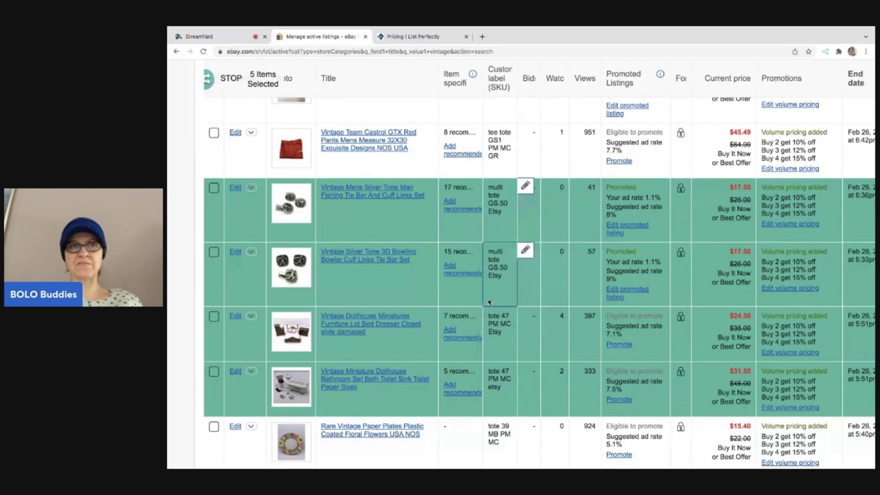
# Finish selecting the highlighted listings and copy them to Etsy with the cross-posting tool
pyautogui.scroll(2, 489, 301)
pyautogui.scroll(5, 489, 302)
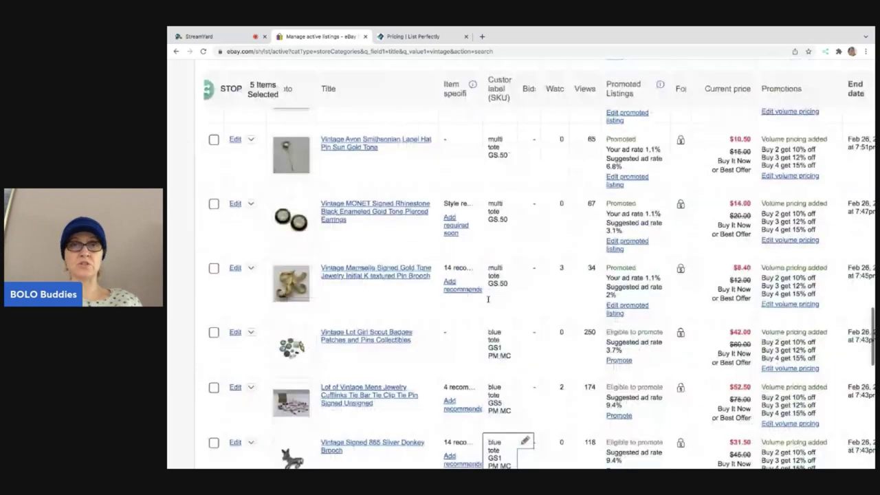
pyautogui.scroll(7, 489, 302)
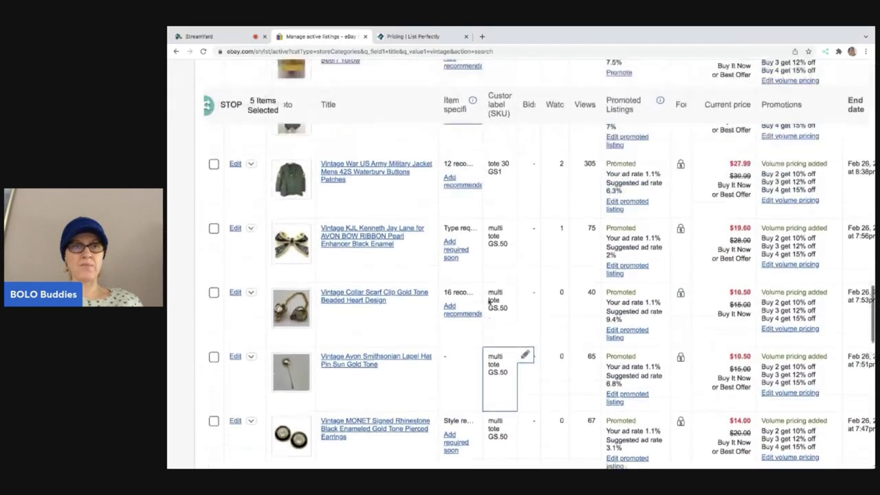
pyautogui.scroll(8, 489, 302)
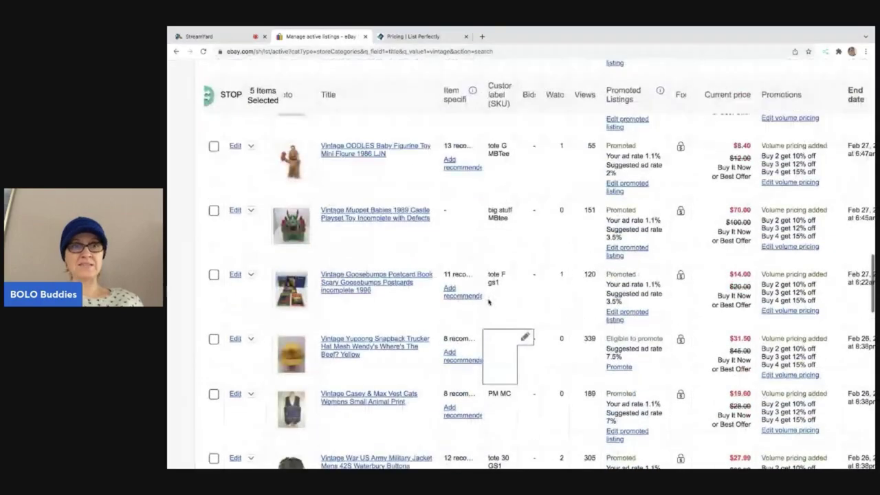
pyautogui.scroll(8, 488, 301)
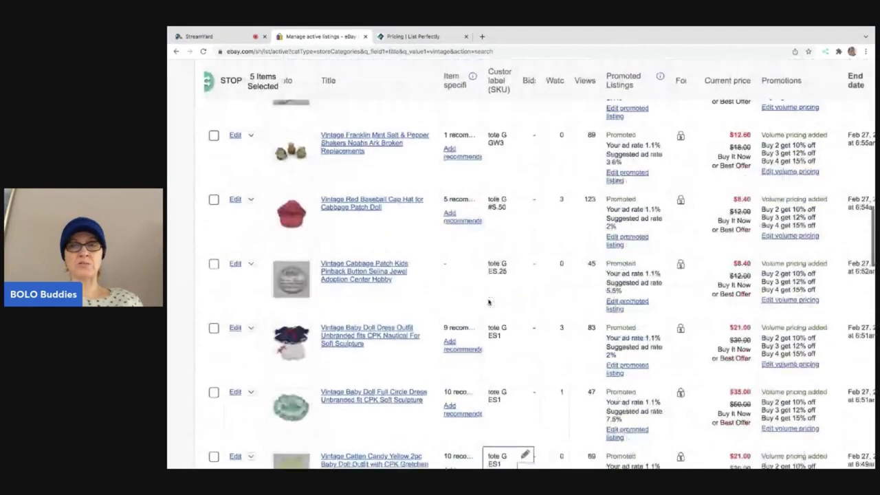
pyautogui.scroll(10, 489, 302)
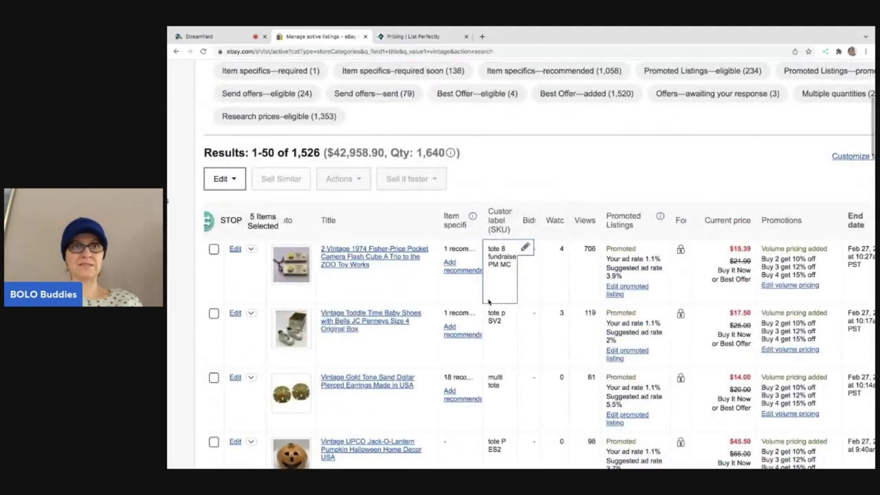
pyautogui.scroll(-1, 489, 302)
pyautogui.click(206, 183)
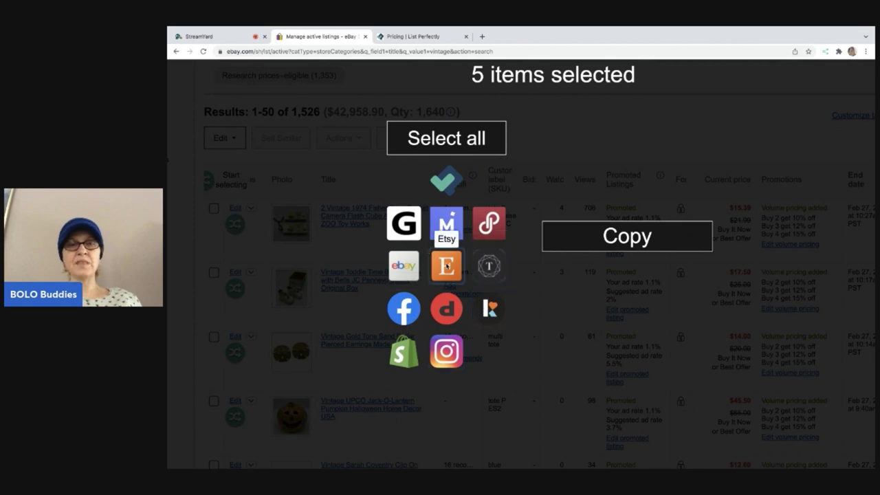
pyautogui.click(626, 236)
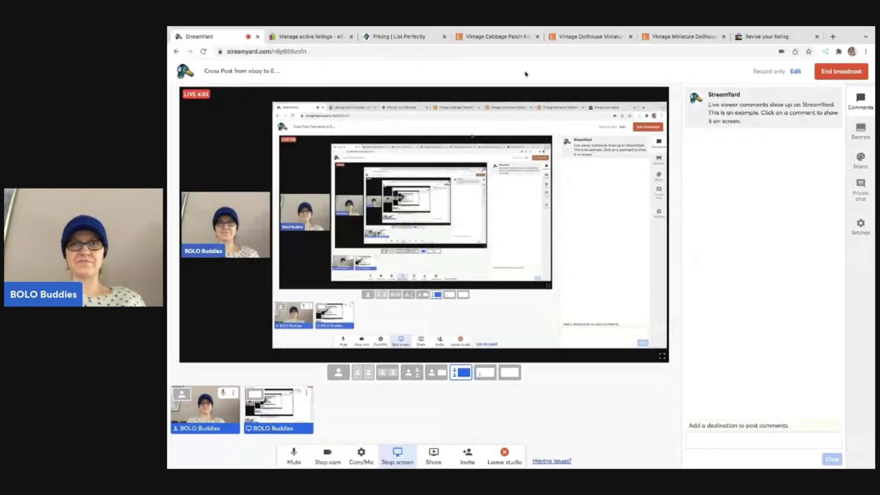
# Open the Etsy draft for the Vintage Cabbage Patch Kids Green Duffel Bag and look through its form
pyautogui.click(501, 41)
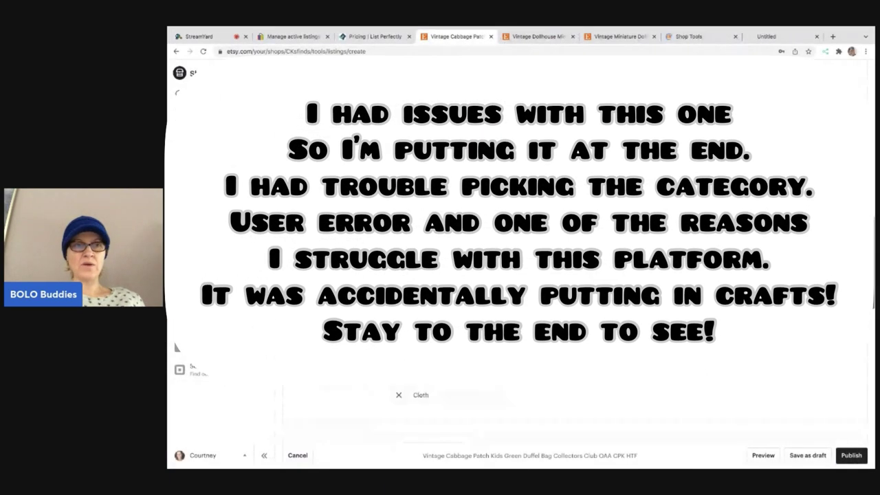
pyautogui.scroll(5, 516, 412)
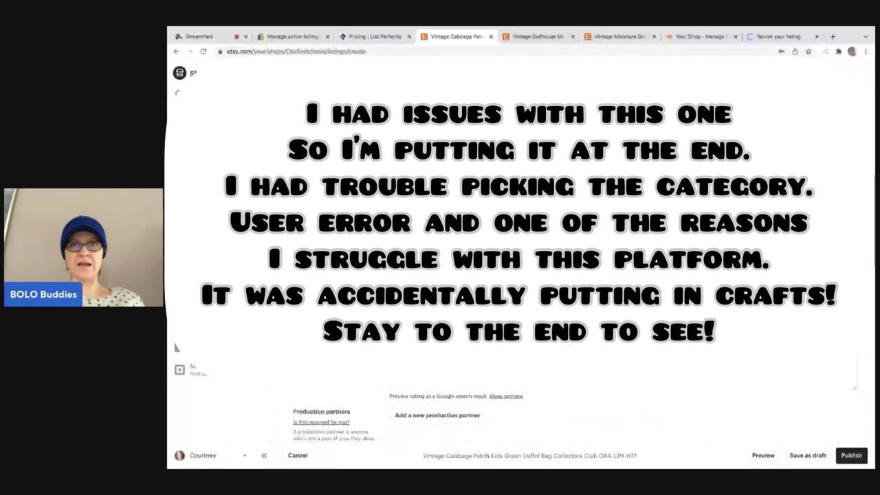
pyautogui.scroll(5, 515, 413)
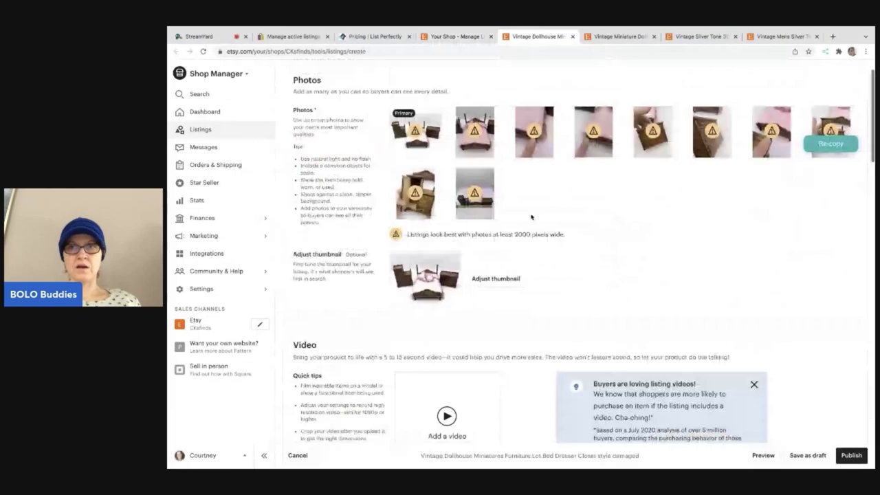
# Describe the dollhouse furniture draft as made by Another company or person, A finished product, made Before 2003
pyautogui.scroll(1, 531, 216)
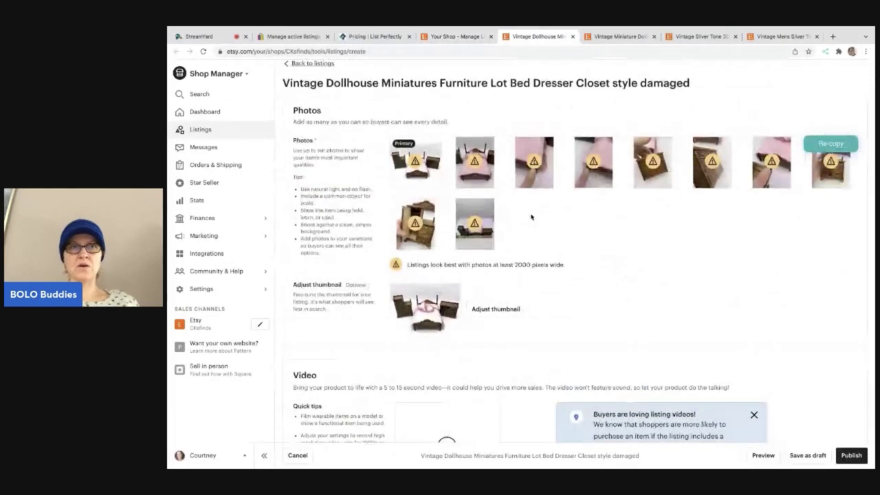
pyautogui.scroll(-3, 530, 216)
pyautogui.scroll(-3, 530, 217)
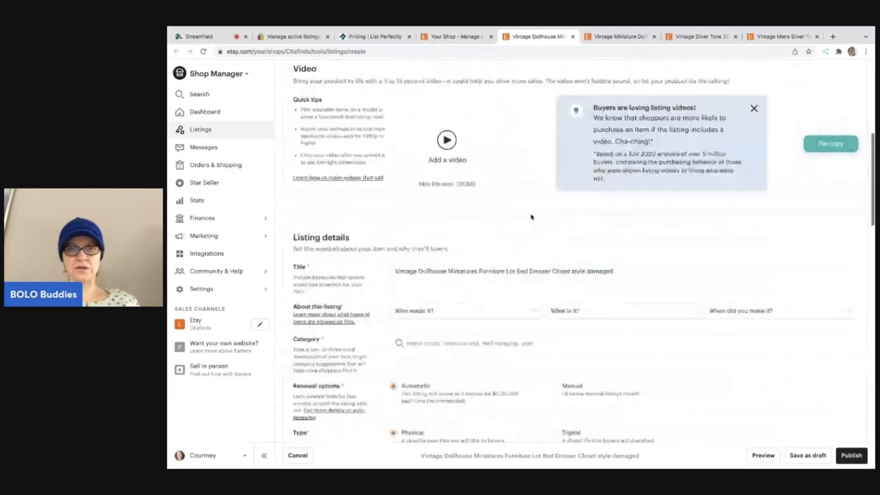
pyautogui.click(486, 251)
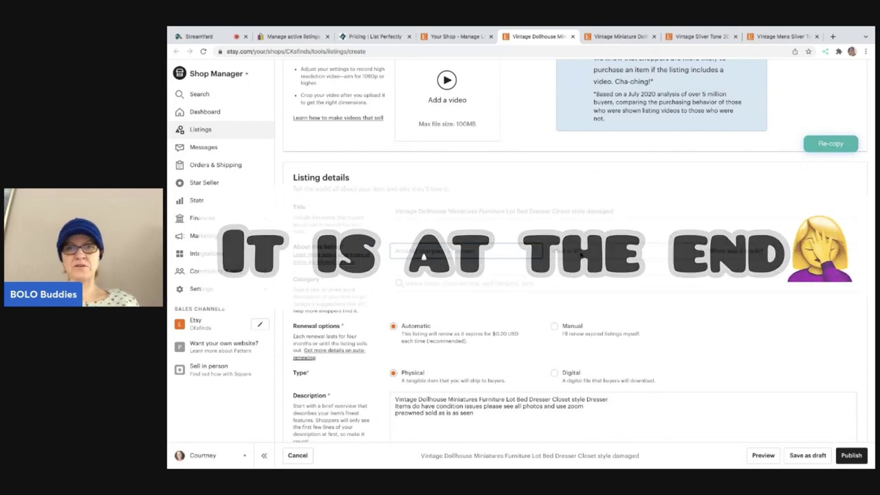
pyautogui.click(582, 251)
pyautogui.click(585, 266)
pyautogui.click(729, 250)
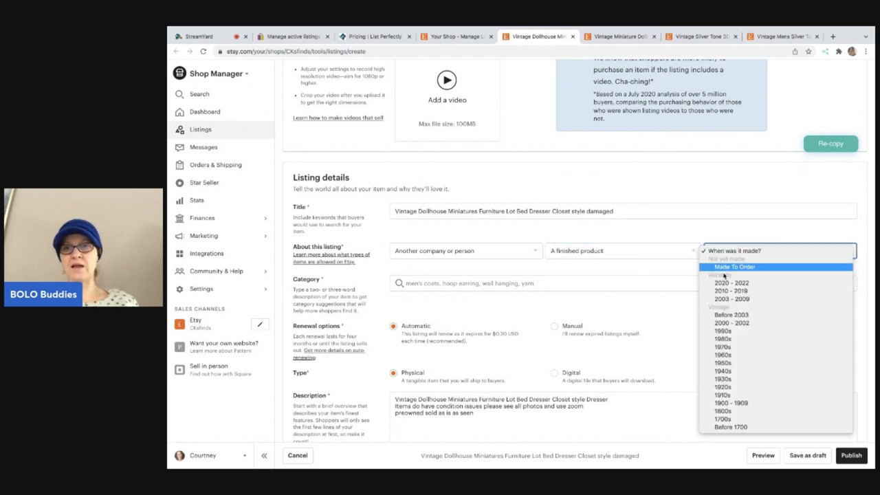
pyautogui.click(732, 316)
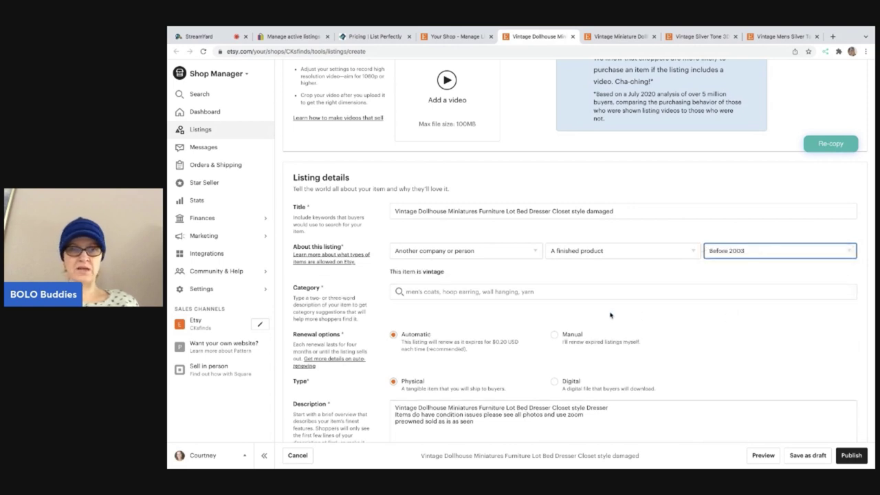
# Search the categories for "dollhouse furniture" and assign Doll Furniture to the listing
pyautogui.click(475, 294)
pyautogui.write('dollh')
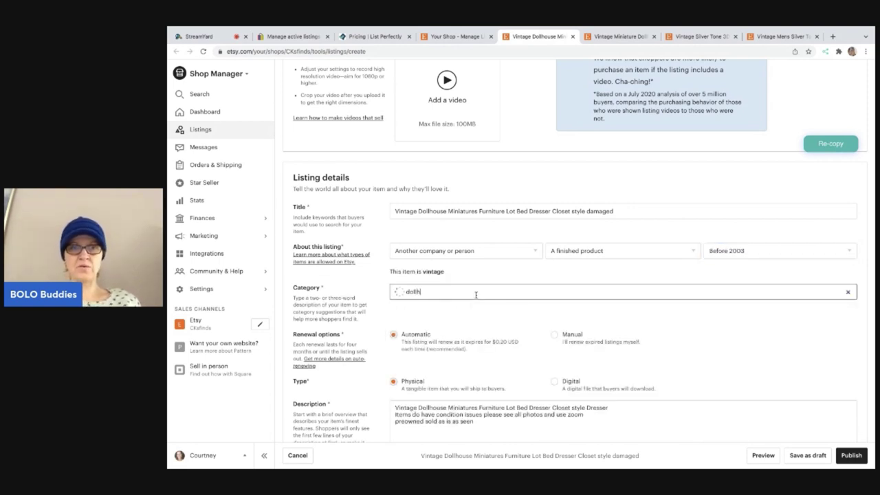
pyautogui.write('ouse furnit')
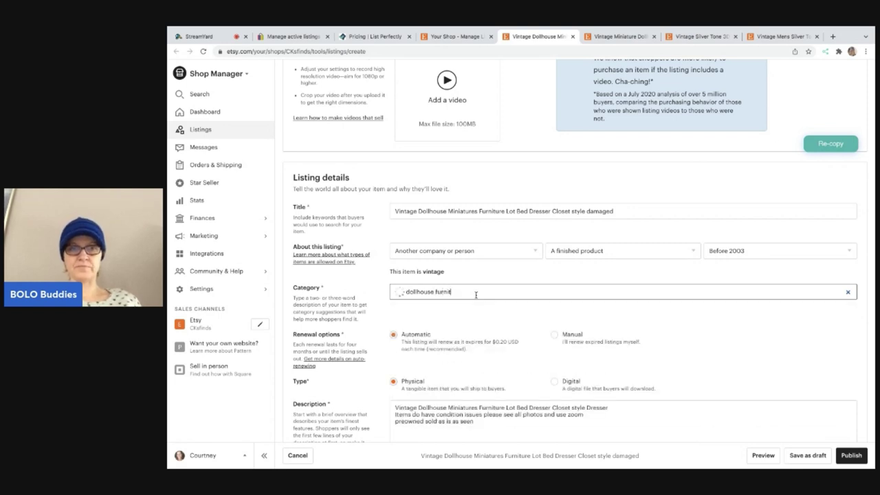
pyautogui.write('ure')
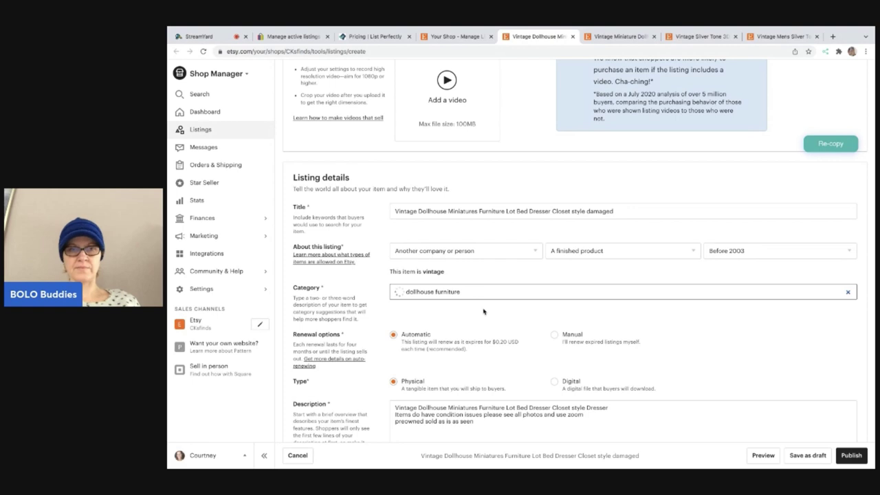
pyautogui.click(502, 323)
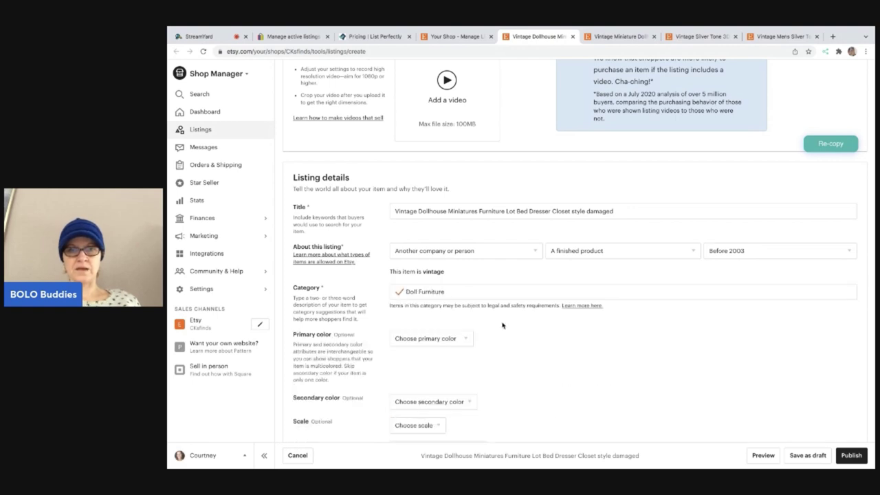
# Set the listing's primary color to Brown
pyautogui.scroll(-3, 514, 371)
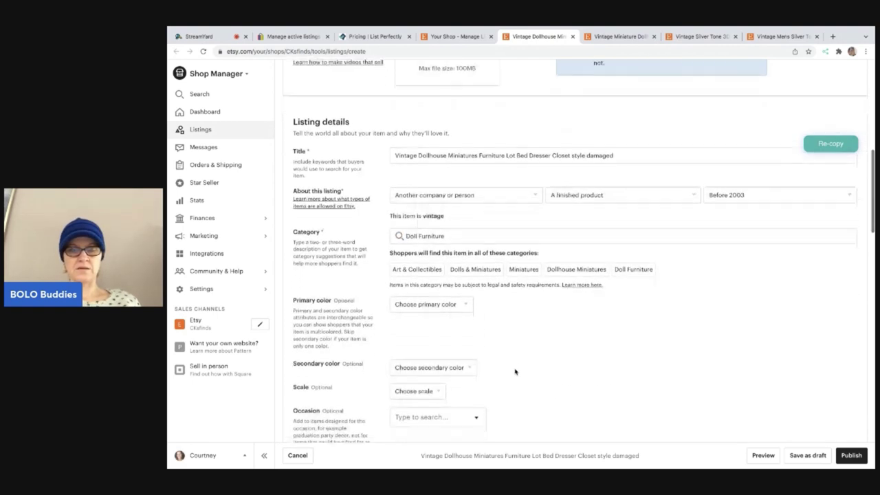
pyautogui.click(467, 245)
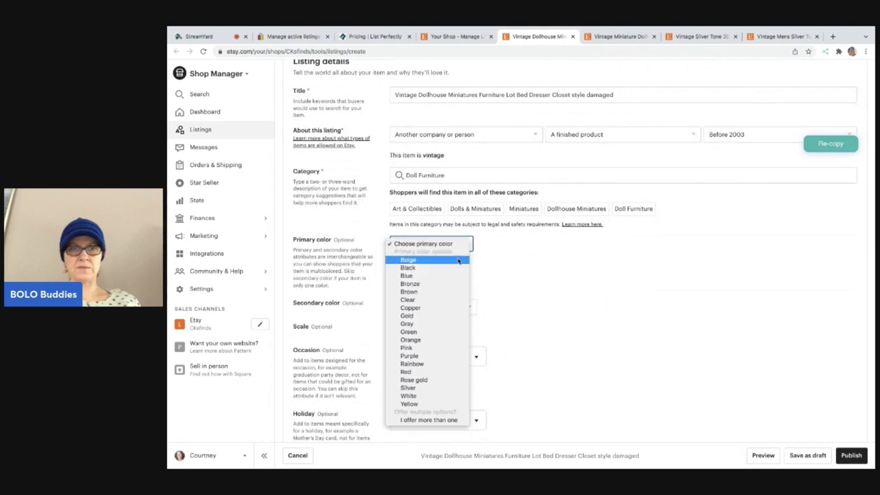
pyautogui.click(444, 292)
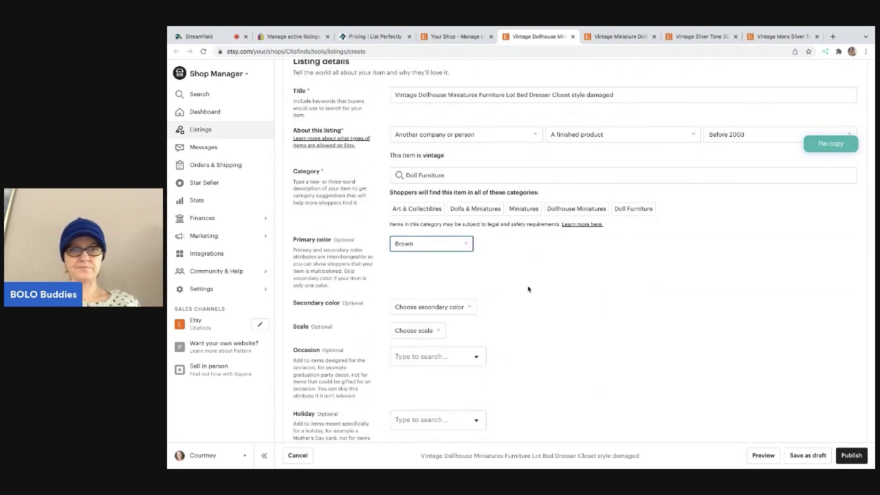
# Add "Dollhouse" as the first tag of the listing
pyautogui.scroll(-3, 528, 287)
pyautogui.scroll(-3, 528, 289)
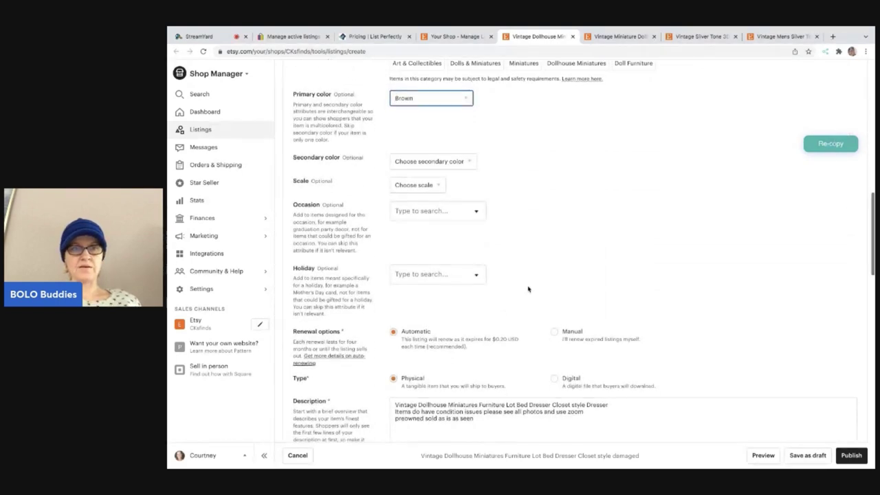
pyautogui.scroll(-1, 528, 288)
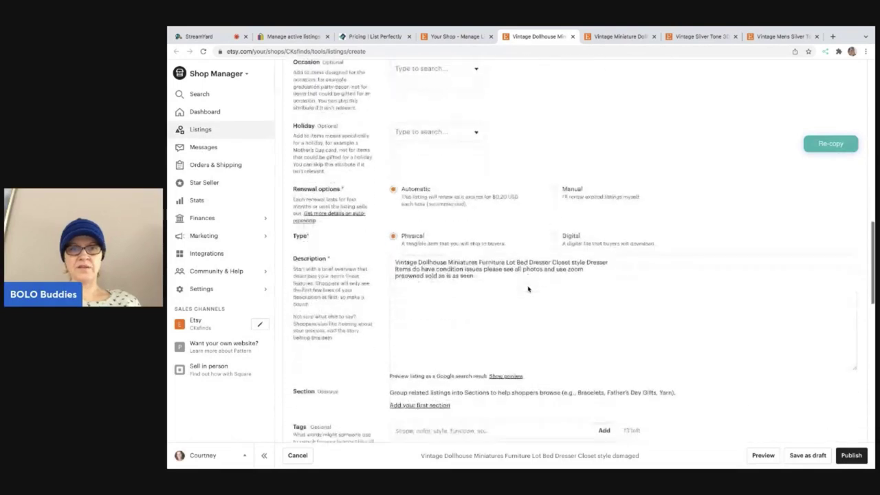
pyautogui.scroll(-3, 568, 289)
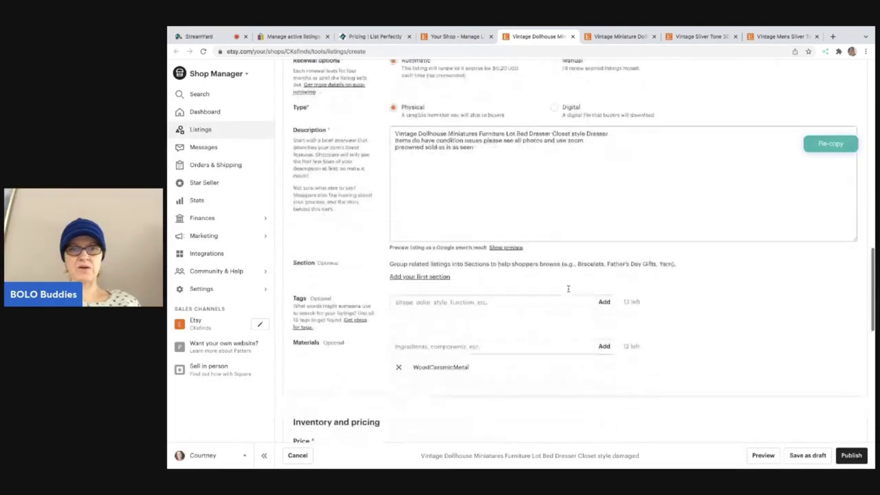
pyautogui.click(520, 299)
pyautogui.write('Doo')
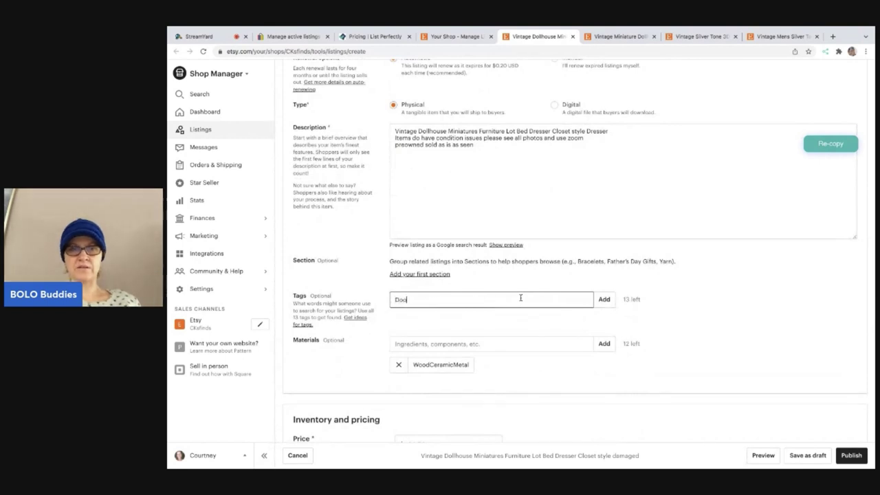
pyautogui.write('lhoue')
pyautogui.write('e')
pyautogui.press('Return')
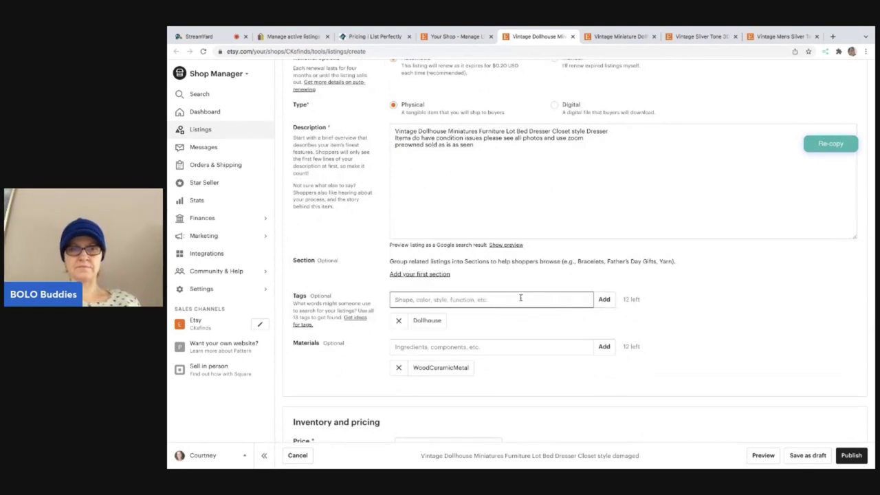
# Add the further tags "Dollhouse furniture", "Bedroom" and "Furniture" to the listing
pyautogui.write('Dollhouse furniture')
pyautogui.press('Return')
pyautogui.write('Bedroom')
pyautogui.press('Return')
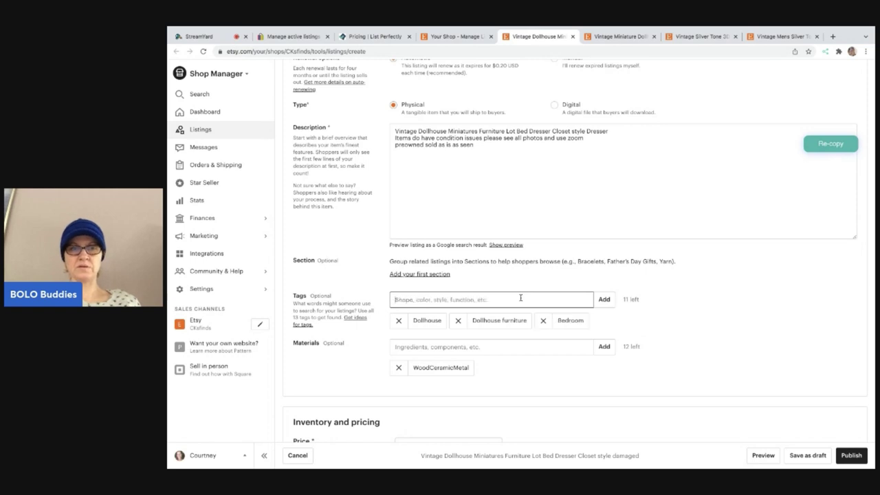
pyautogui.write('Furniture')
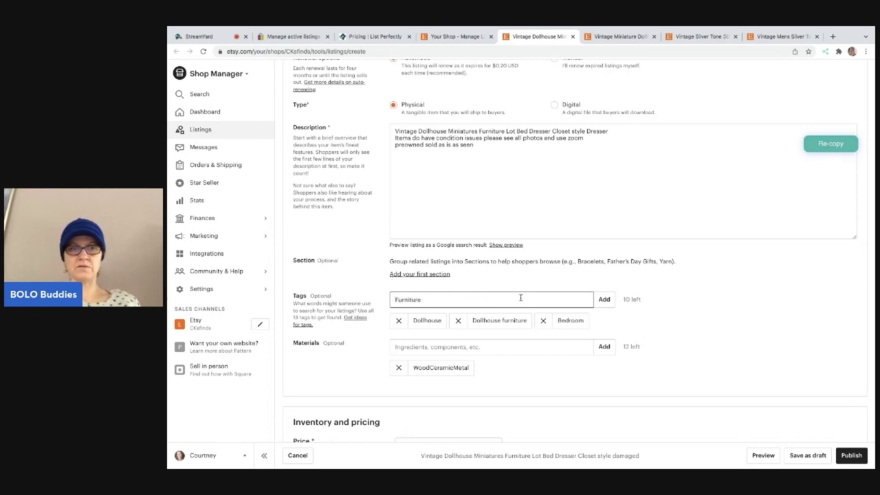
pyautogui.press('Return')
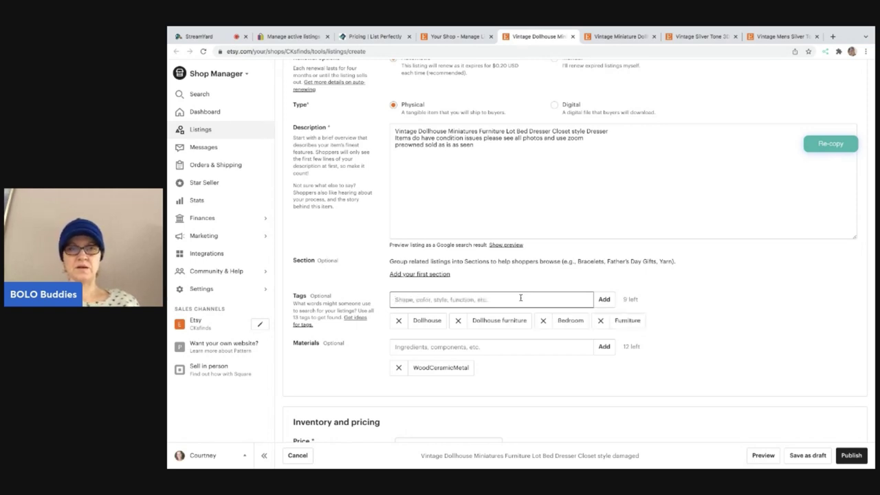
# Remove the "WoodCeramicMetal" material from the listing and add "wood" in its place
pyautogui.scroll(15, 493, 365)
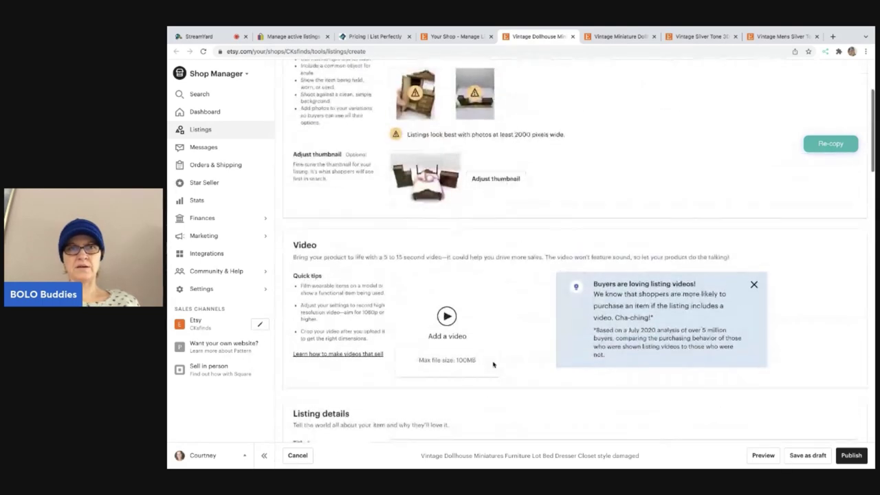
pyautogui.scroll(-15, 493, 365)
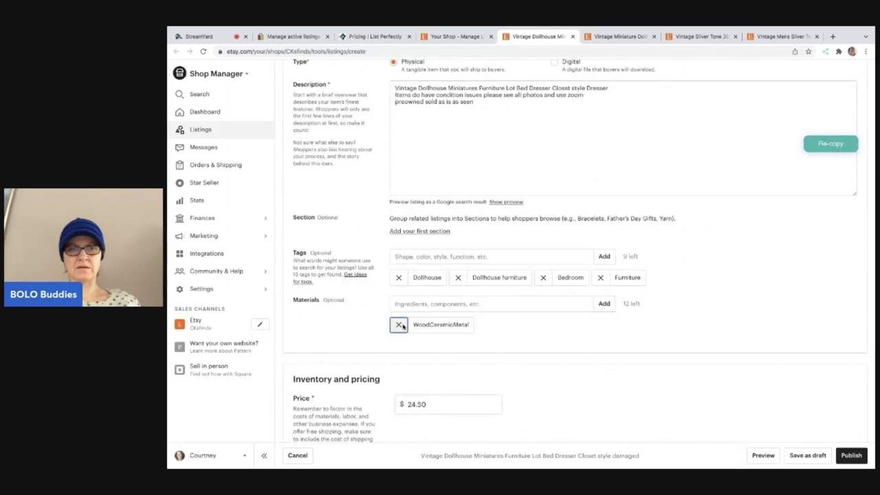
pyautogui.click(402, 327)
pyautogui.click(406, 305)
pyautogui.write('wood')
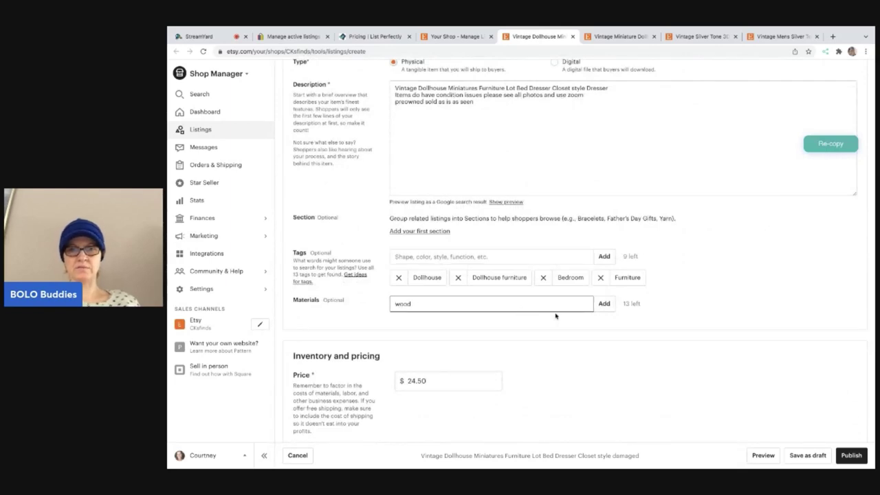
pyautogui.click(605, 305)
# Set the dollhouse furniture listing's price to $38.00
pyautogui.scroll(-3, 596, 358)
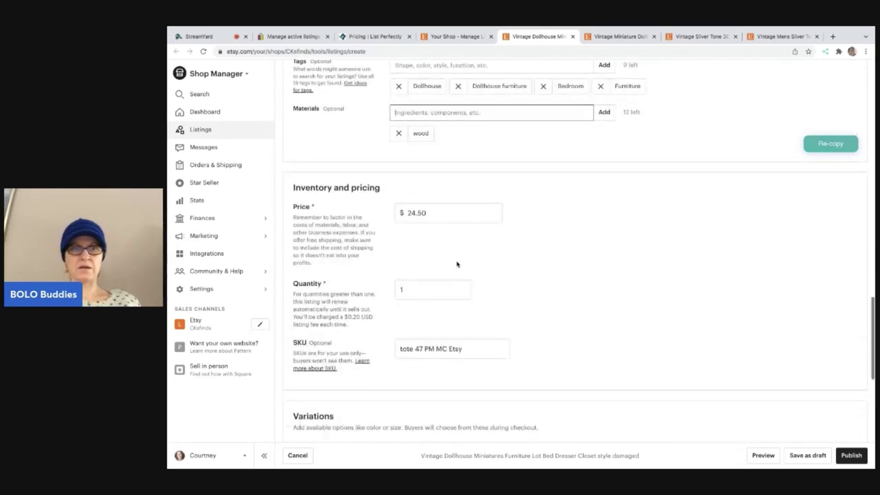
pyautogui.doubleClick(431, 211)
pyautogui.click(398, 204)
pyautogui.moveTo(437, 215); pyautogui.dragTo(409, 210)
pyautogui.press('BackSpace')
pyautogui.write('38.')
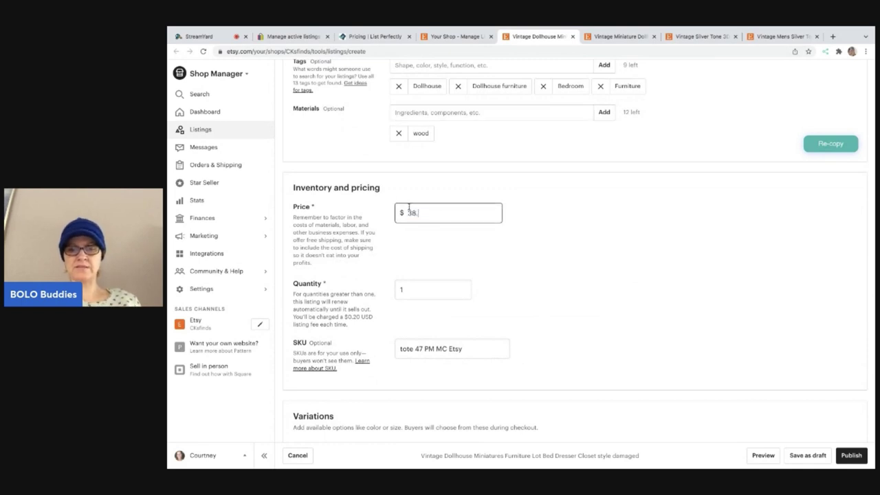
pyautogui.write('00')
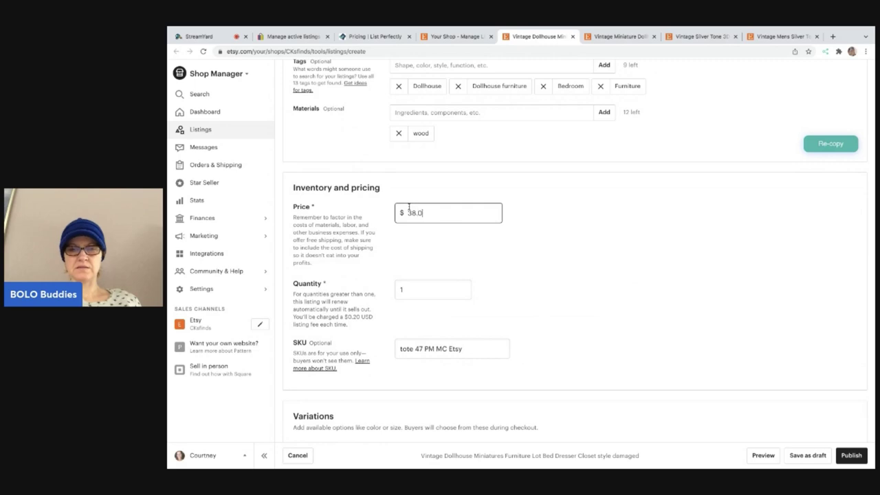
pyautogui.click(601, 199)
# Look over the listing's photos and details and set its price to $35.00
pyautogui.scroll(10, 608, 198)
pyautogui.scroll(6, 608, 200)
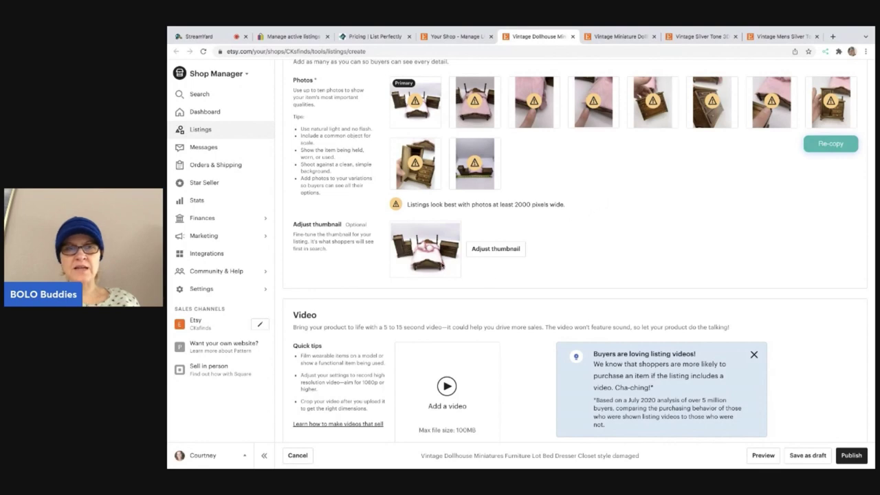
pyautogui.scroll(-10, 559, 313)
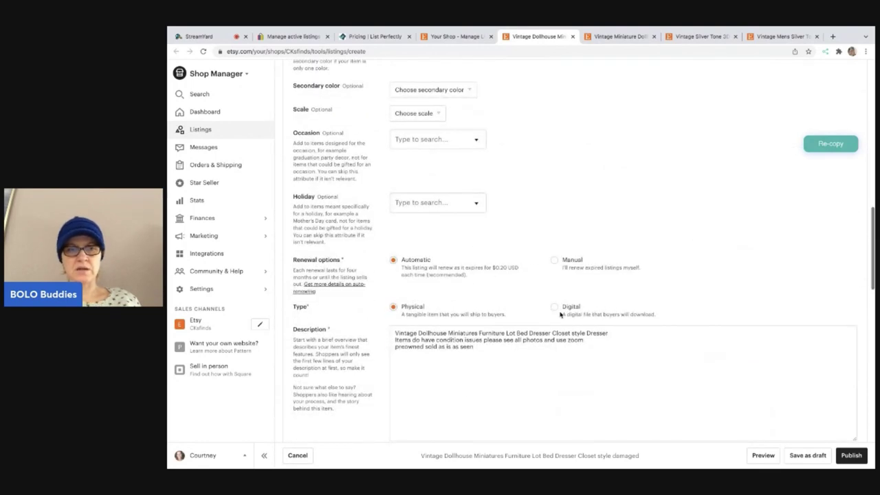
pyautogui.scroll(-5, 559, 314)
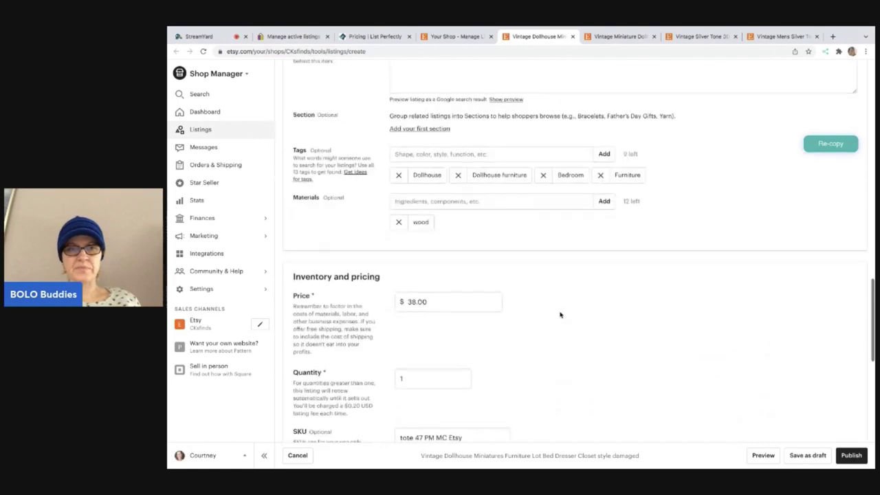
pyautogui.scroll(-2, 560, 313)
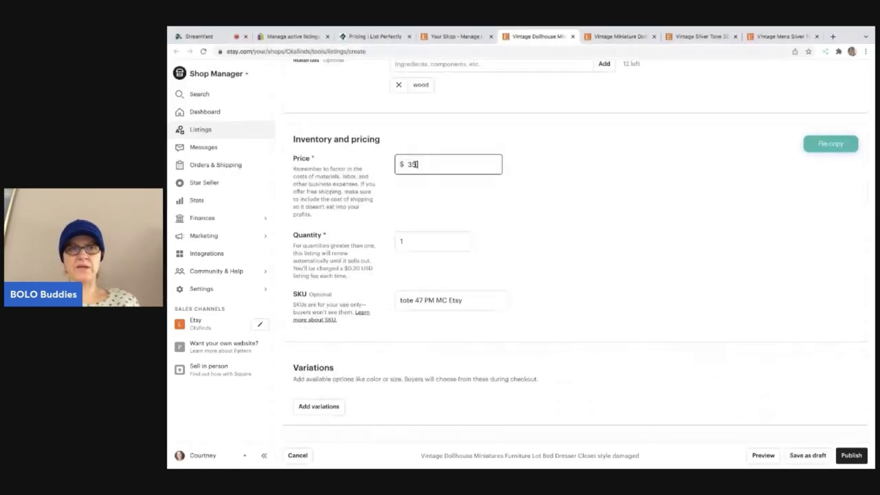
# Choose the "usa priority only" shipping option for the listing
pyautogui.scroll(-2, 530, 206)
pyautogui.click(431, 184)
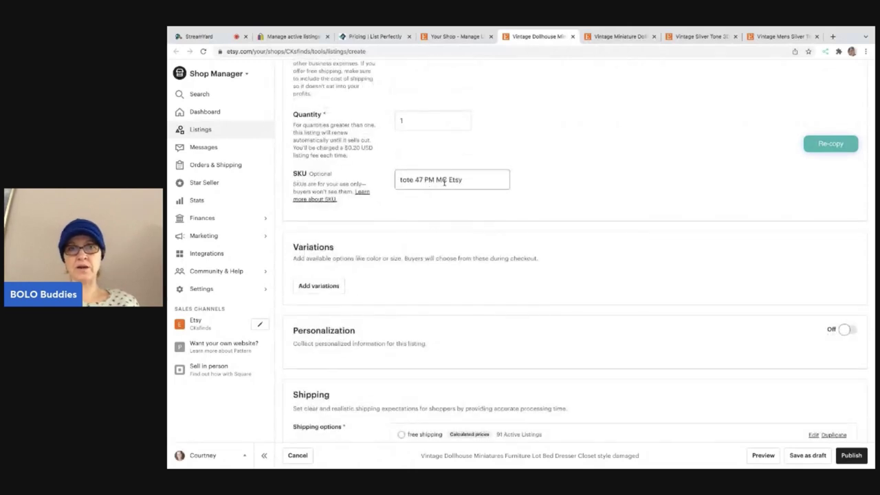
pyautogui.click(459, 203)
pyautogui.scroll(-3, 427, 235)
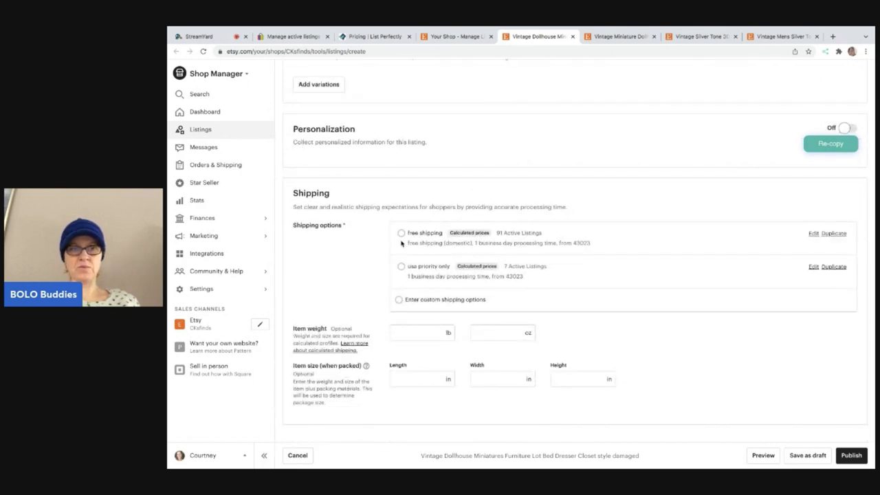
pyautogui.click(402, 268)
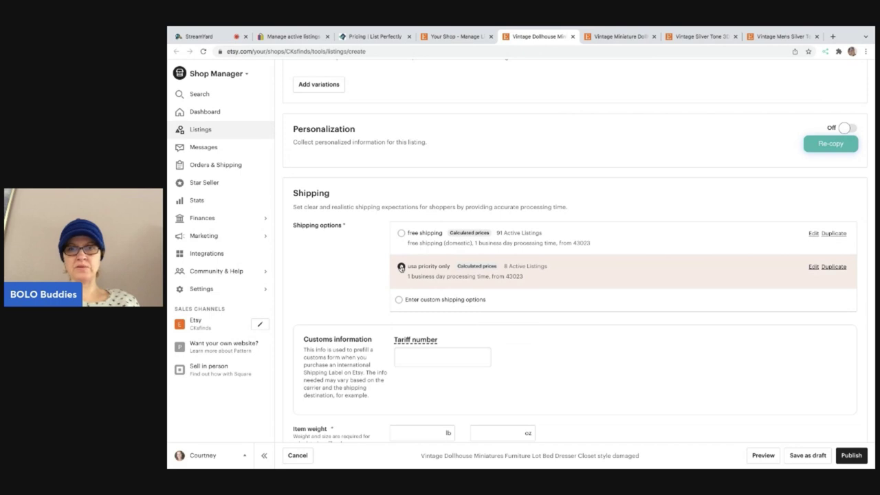
# Look over the custom shipping options and return to the "usa priority only" option
pyautogui.click(399, 301)
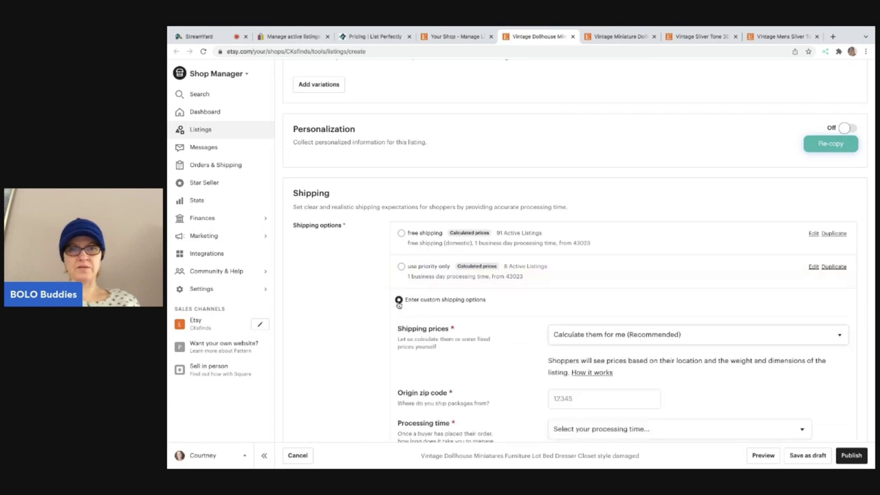
pyautogui.scroll(-2, 501, 308)
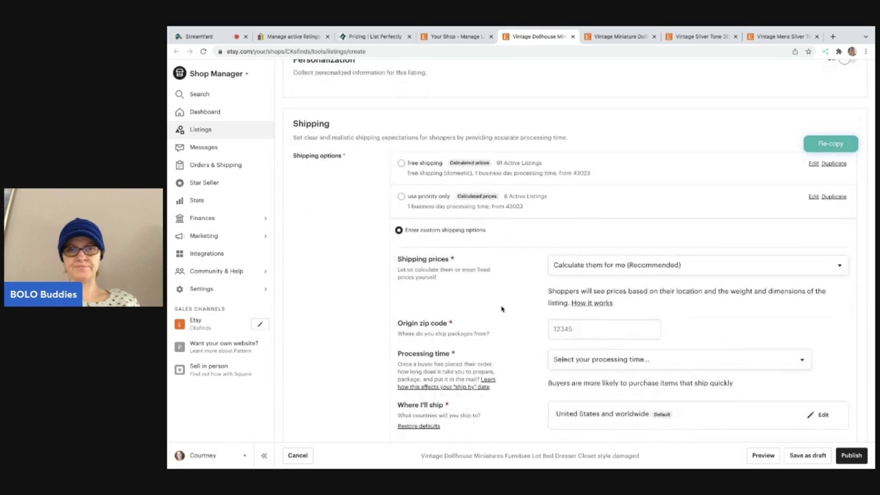
pyautogui.scroll(-4, 501, 308)
pyautogui.scroll(1, 501, 308)
pyautogui.scroll(-1, 501, 309)
pyautogui.scroll(1, 502, 309)
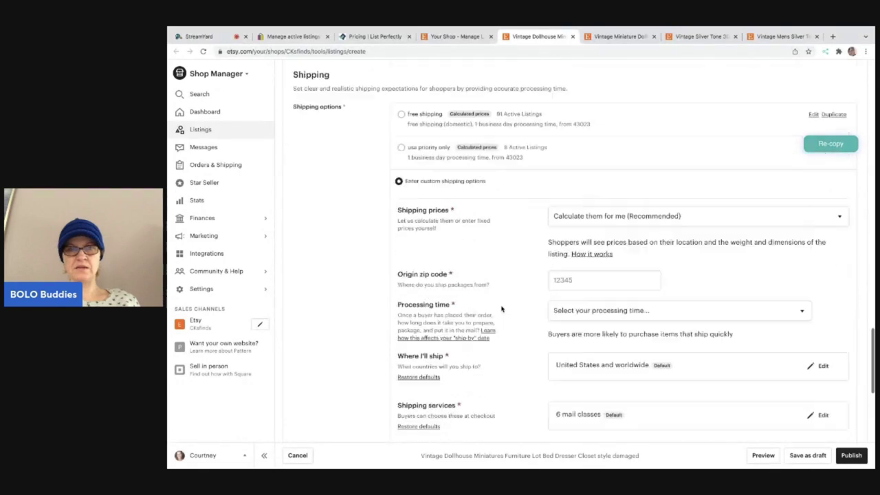
pyautogui.scroll(3, 501, 309)
pyautogui.click(402, 168)
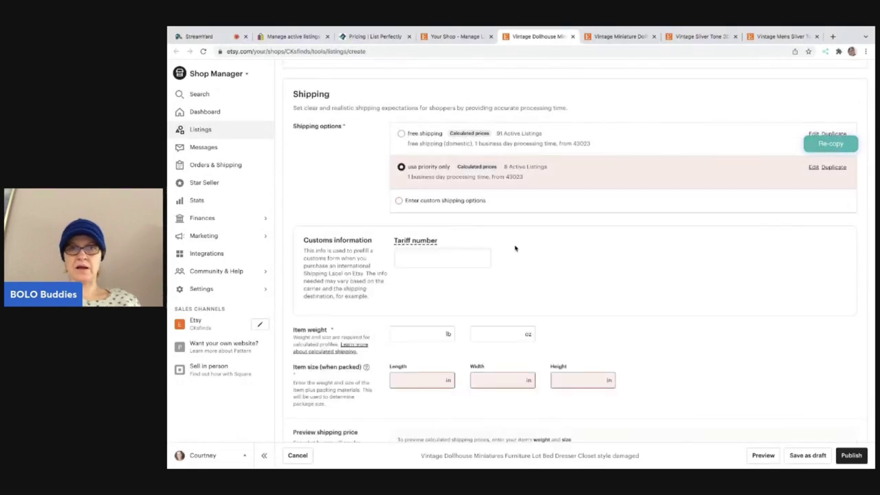
# Set the packed item size to 10 in long, 9 in wide and 8 in high, and the item weight to 1 lb
pyautogui.click(434, 379)
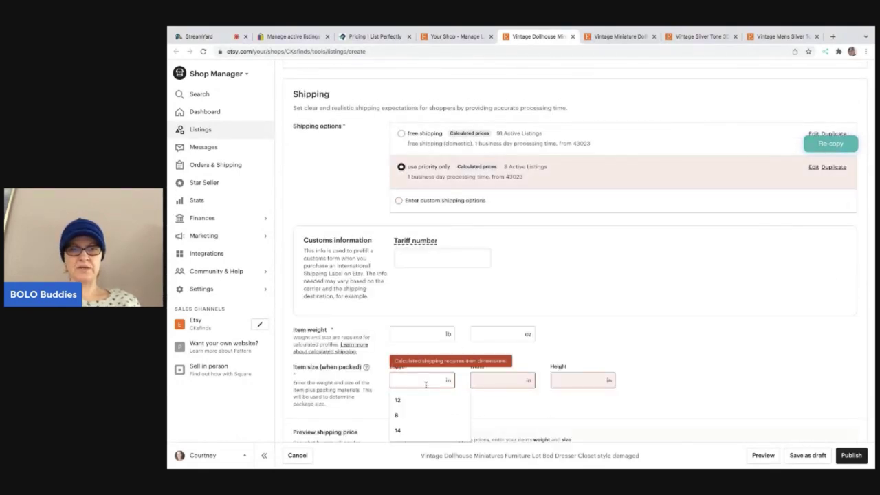
pyautogui.write('10')
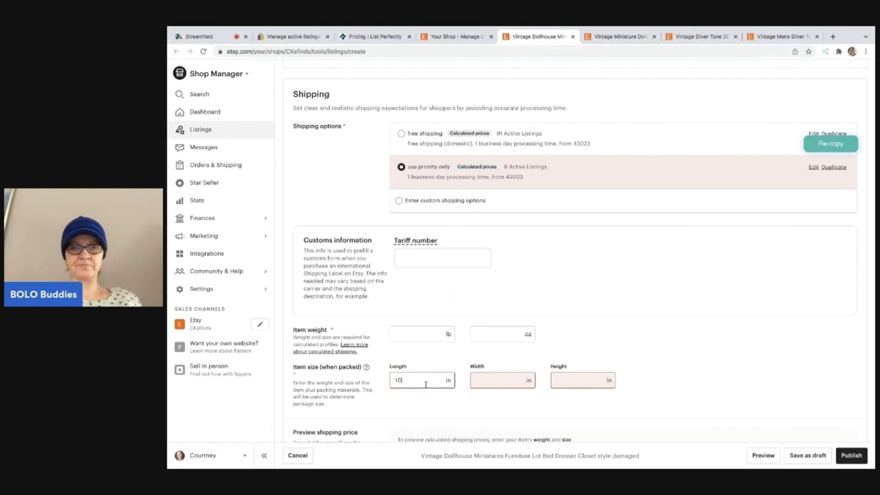
pyautogui.press('Tab')
pyautogui.write('9')
pyautogui.press('Tab')
pyautogui.write('8')
pyautogui.click(437, 334)
pyautogui.write('1')
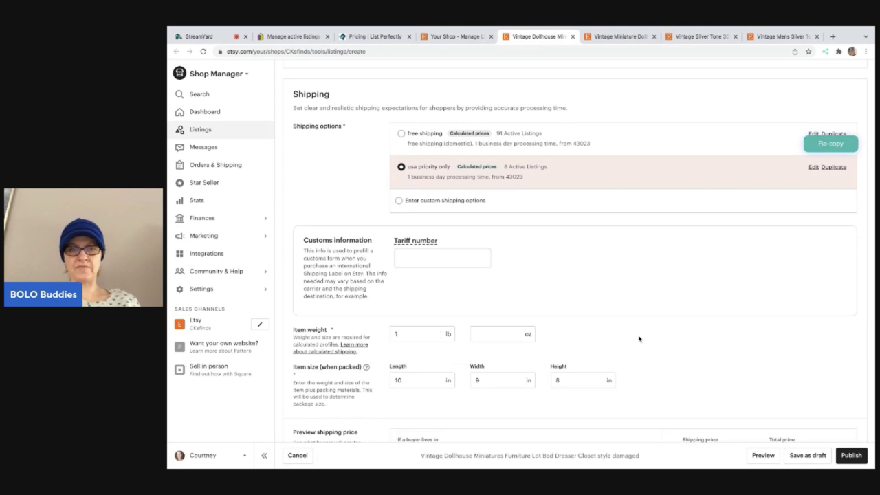
# Check the previewed shipping price and set the item weight to 2 lb
pyautogui.scroll(-3, 639, 337)
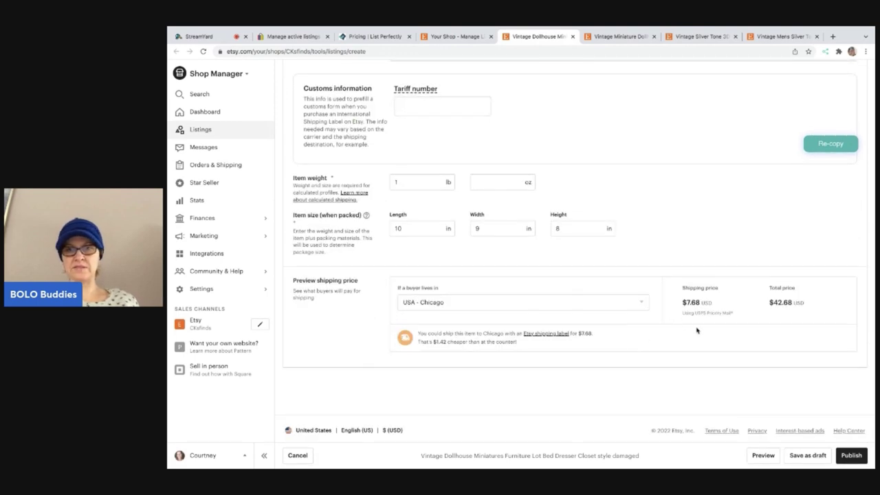
pyautogui.doubleClick(397, 180)
pyautogui.click(658, 233)
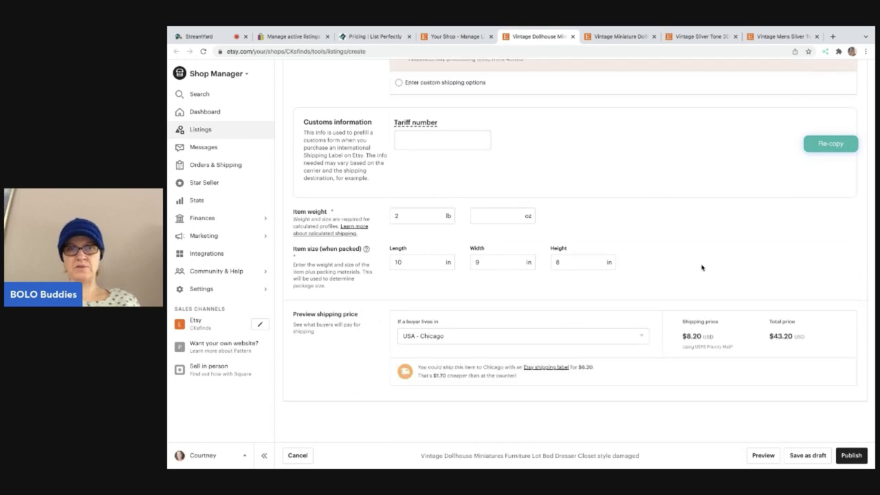
# Publish the dollhouse furniture listing and accept the listing fee
pyautogui.scroll(-1, 708, 309)
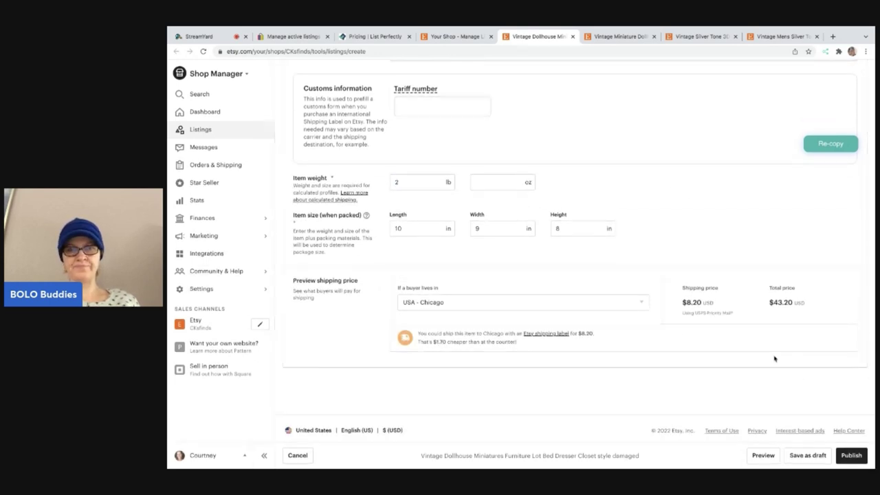
pyautogui.click(851, 454)
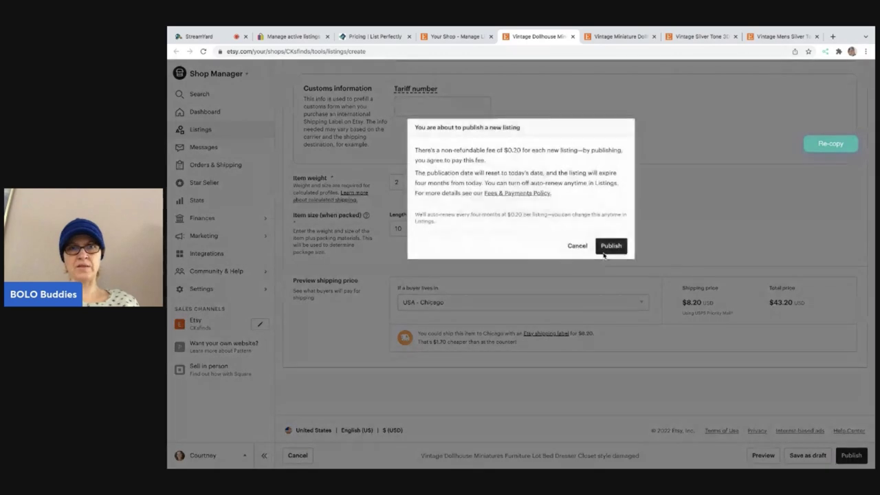
pyautogui.click(601, 246)
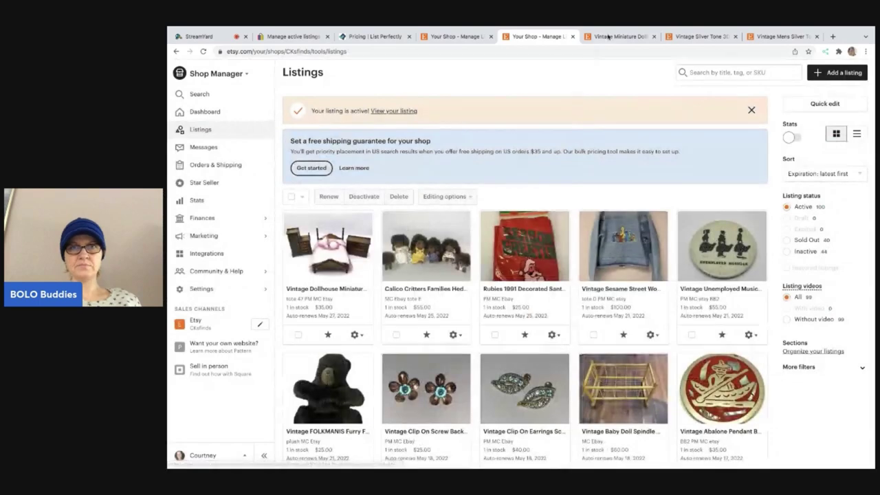
# Switch to the draft for the miniature dollhouse bathroom set and look over its photos
pyautogui.click(608, 37)
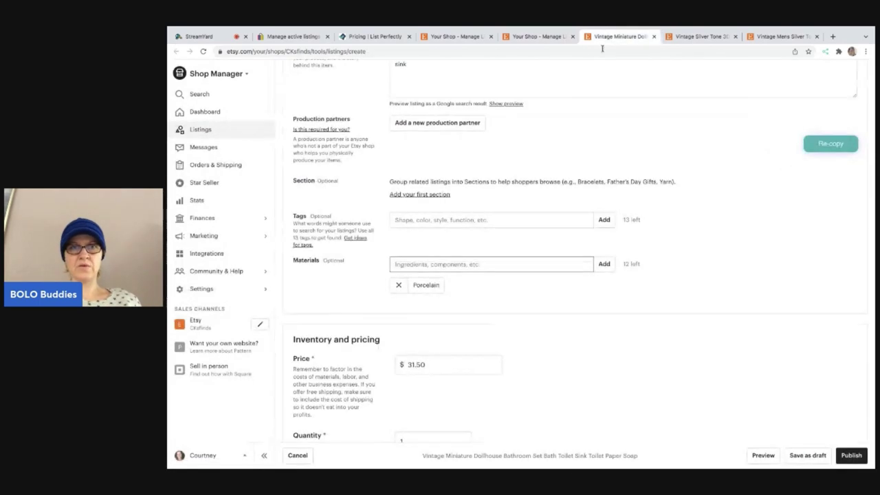
pyautogui.scroll(5, 569, 138)
pyautogui.scroll(4, 568, 138)
pyautogui.scroll(-5, 569, 138)
pyautogui.scroll(4, 569, 138)
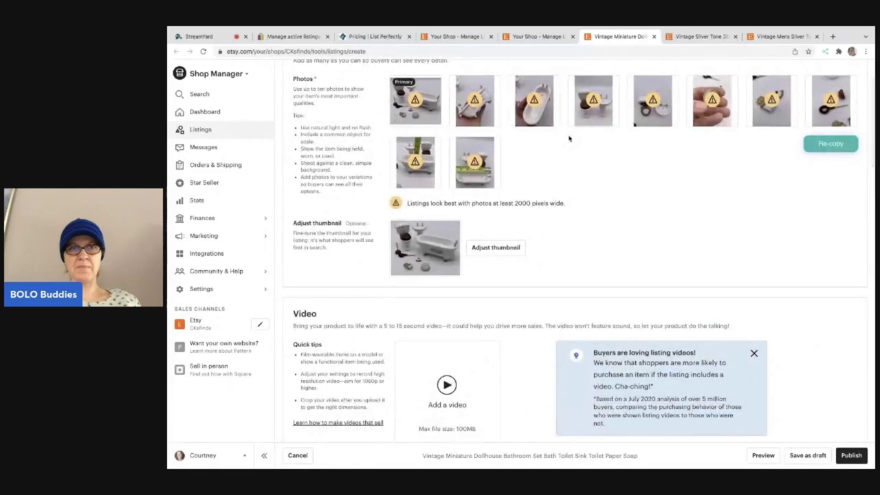
pyautogui.scroll(-4, 569, 138)
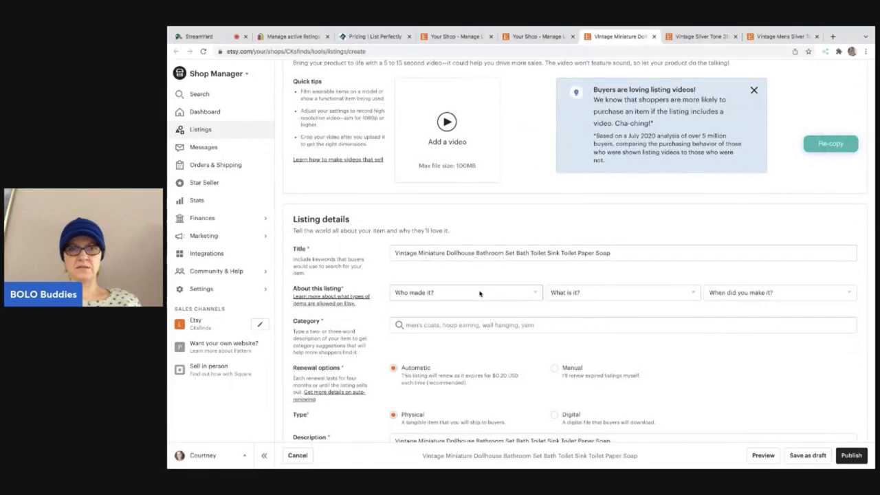
# Describe the bathroom set as made by another company or person, a finished product, and made before 2003
pyautogui.click(479, 293)
pyautogui.click(467, 324)
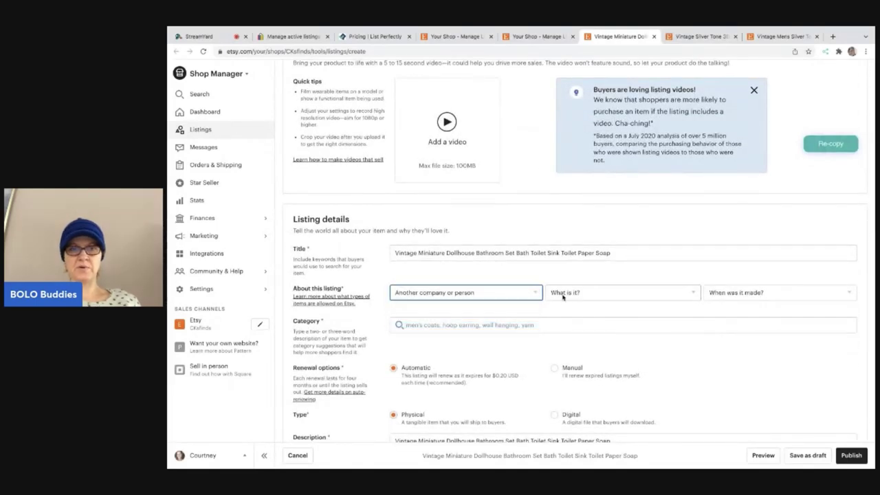
pyautogui.click(575, 296)
pyautogui.click(578, 308)
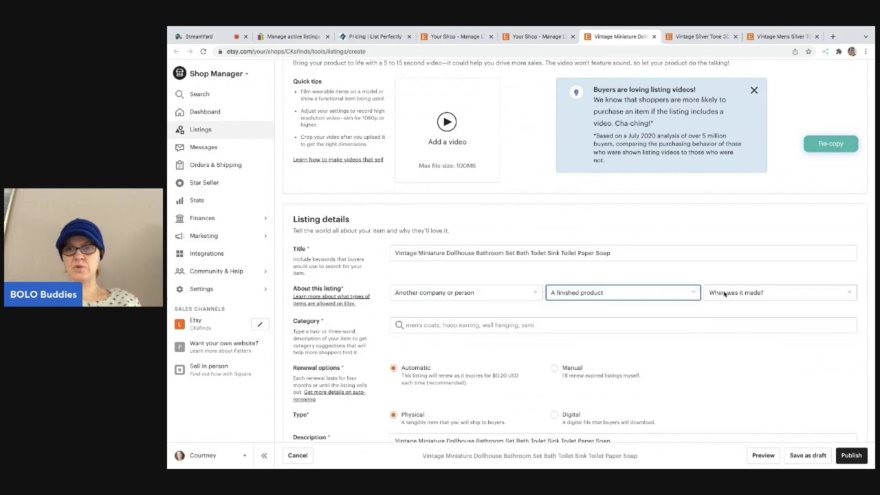
pyautogui.click(723, 294)
pyautogui.click(730, 356)
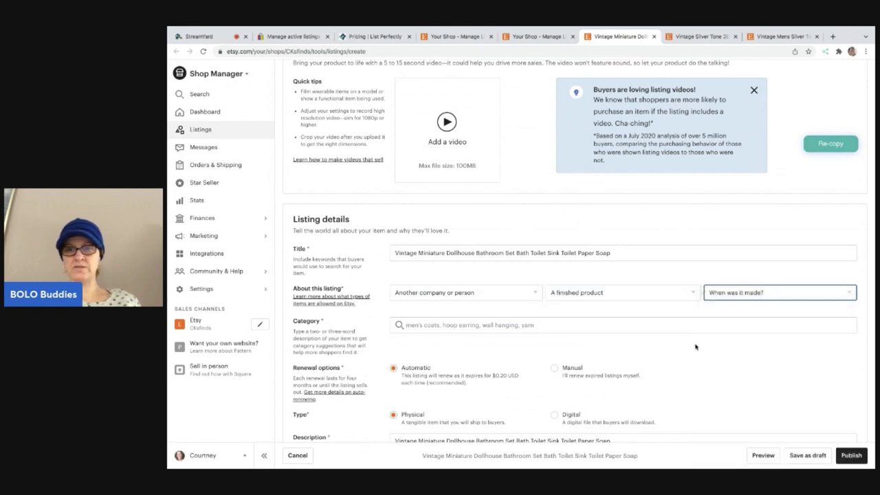
# Search the categories for "dollhouse" and assign Dollhouse Miniatures to the bathroom set listing
pyautogui.scroll(-2, 689, 339)
pyautogui.click(492, 221)
pyautogui.write('dollhouse')
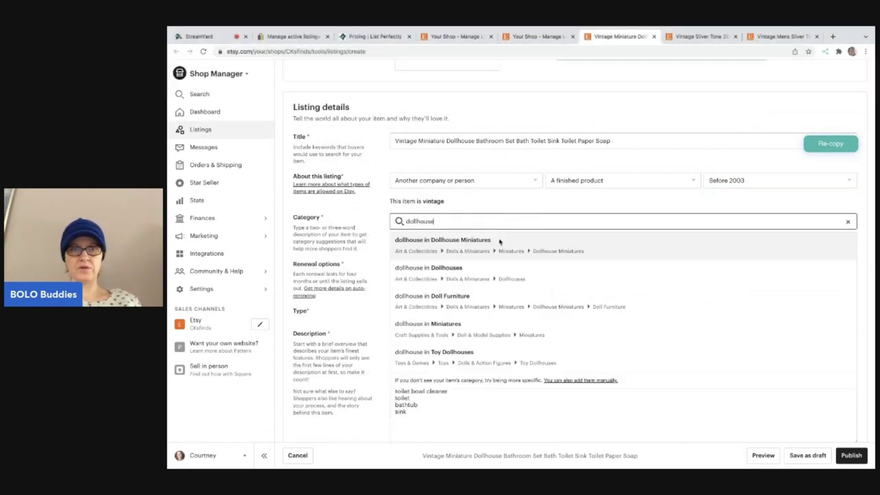
pyautogui.click(499, 242)
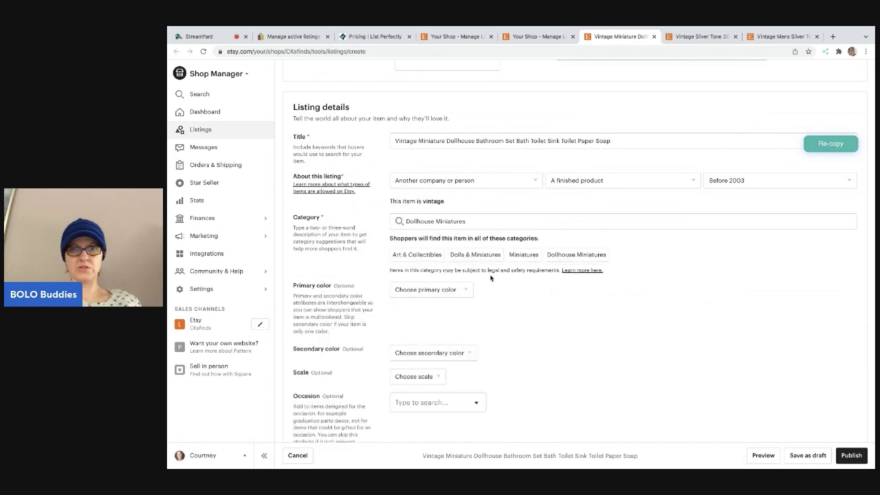
pyautogui.scroll(-5, 482, 302)
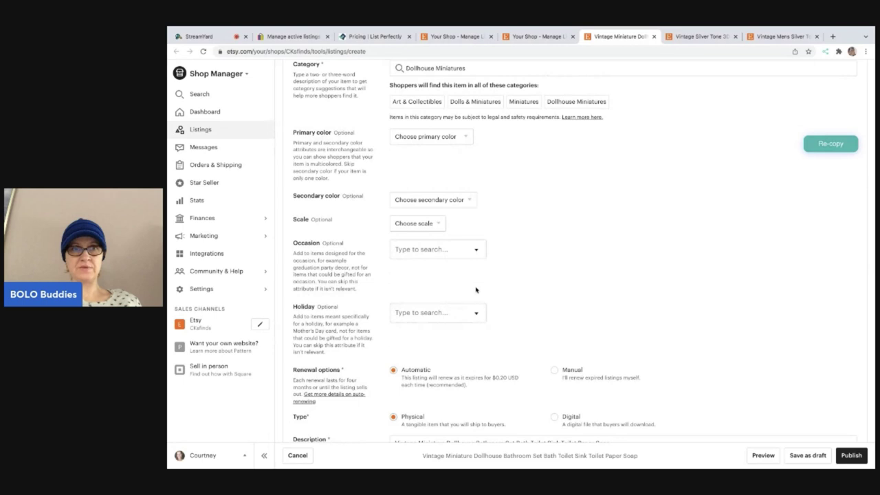
pyautogui.scroll(-1, 476, 289)
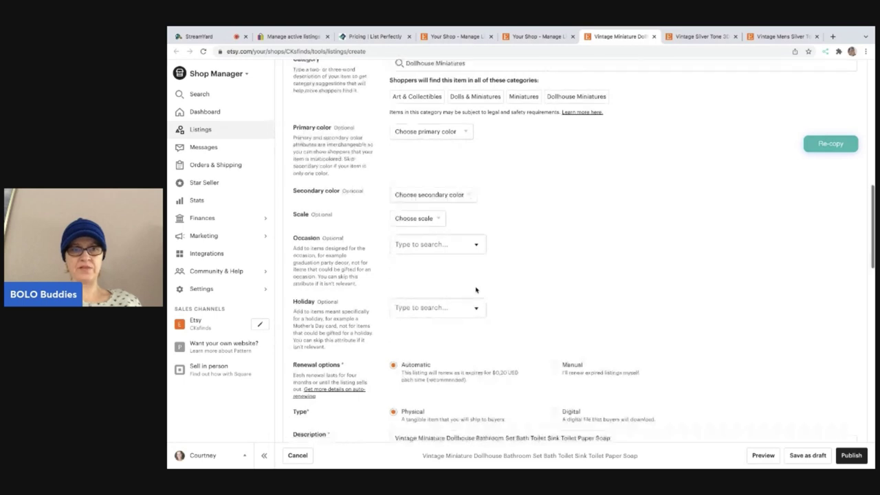
# Add the tags Dollhouse, Bathroom and Vintage to the dollhouse bathroom set listing
pyautogui.scroll(-3, 476, 289)
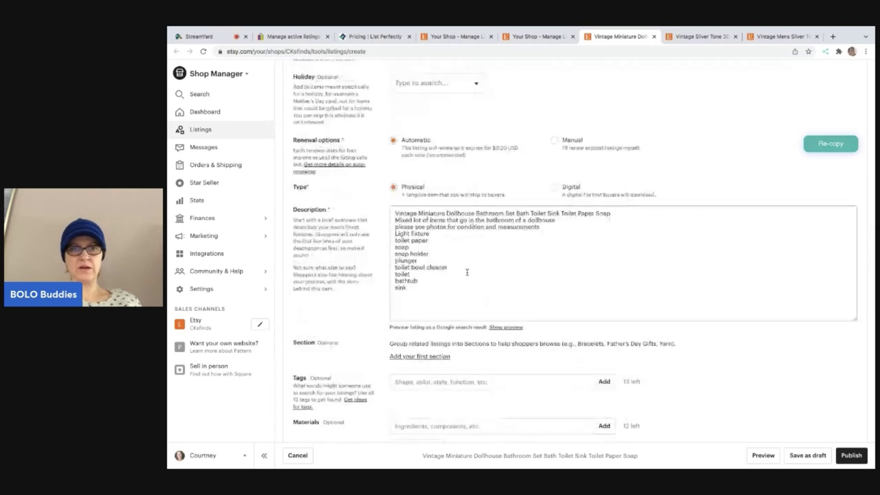
pyautogui.scroll(-2, 467, 273)
pyautogui.click(448, 266)
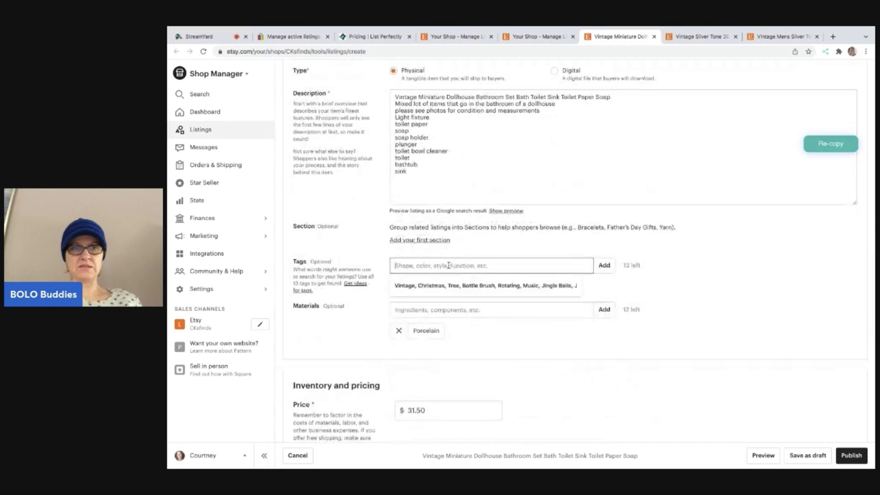
pyautogui.write('Dollhouse')
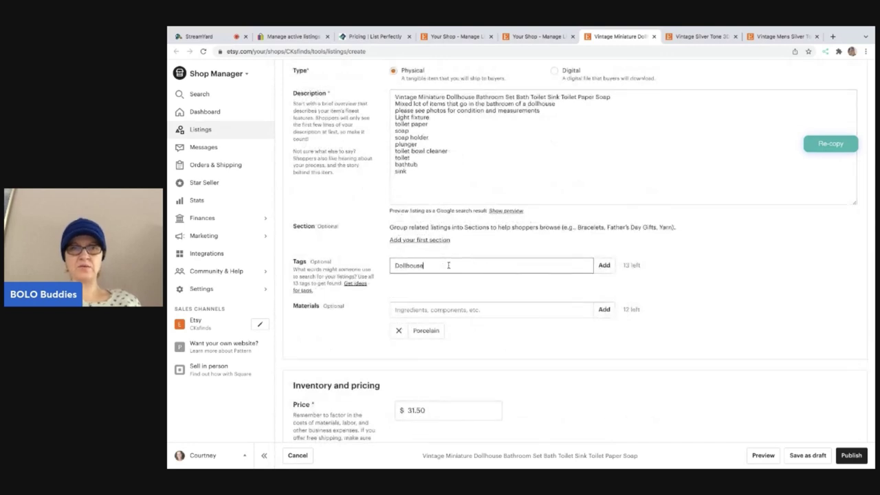
pyautogui.press('Return')
pyautogui.write('Bathroom')
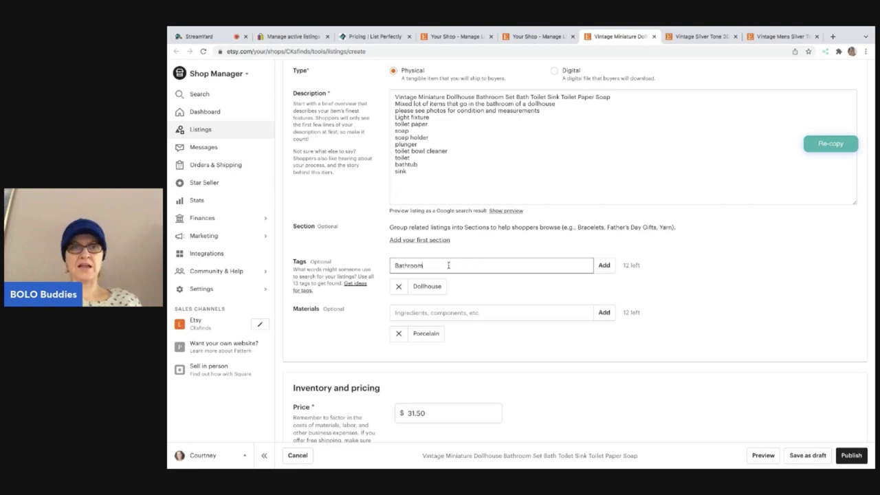
pyautogui.press('Return')
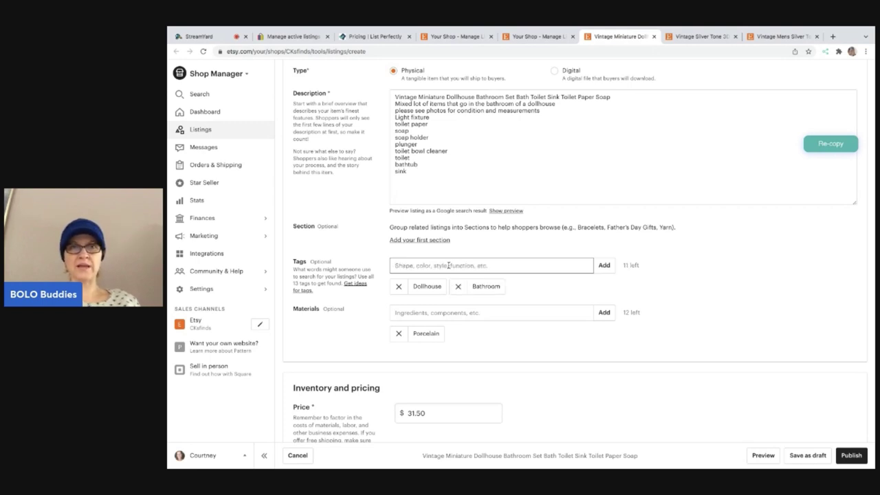
pyautogui.write('Vintage')
pyautogui.press('Return')
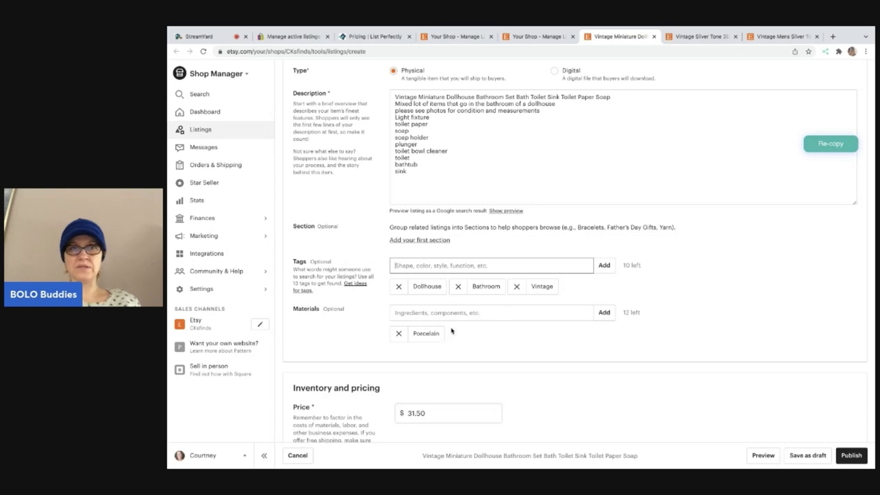
# Set the bathroom set's price to $45.00
pyautogui.scroll(-2, 451, 332)
pyautogui.doubleClick(425, 283)
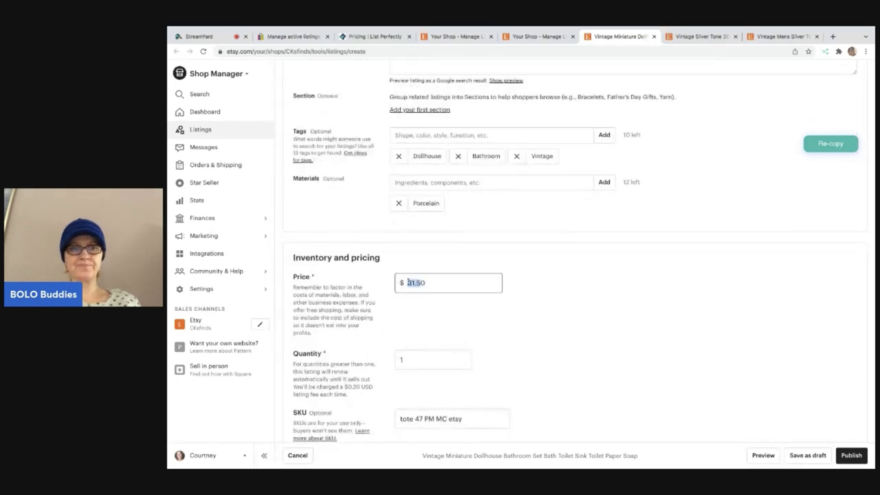
pyautogui.write('45.00')
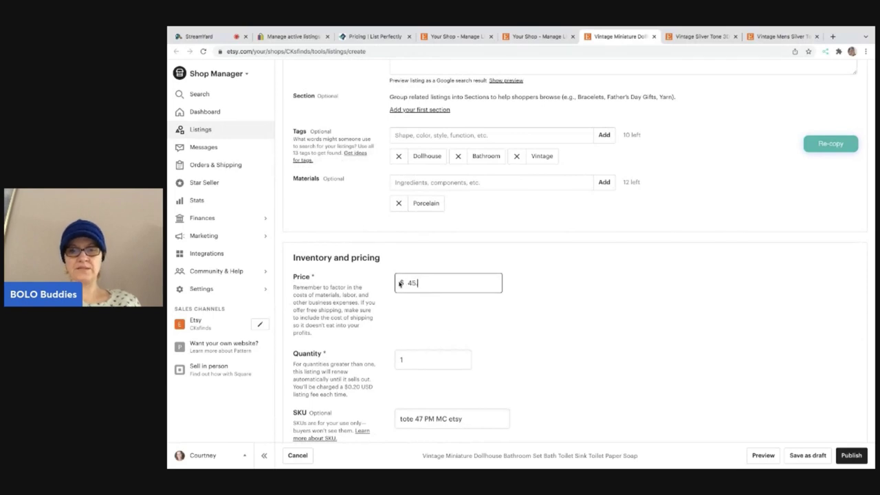
pyautogui.click(581, 325)
# Choose the "usa priority only" shipping option for the bathroom set and set its item weight to 2 lb
pyautogui.scroll(-5, 580, 325)
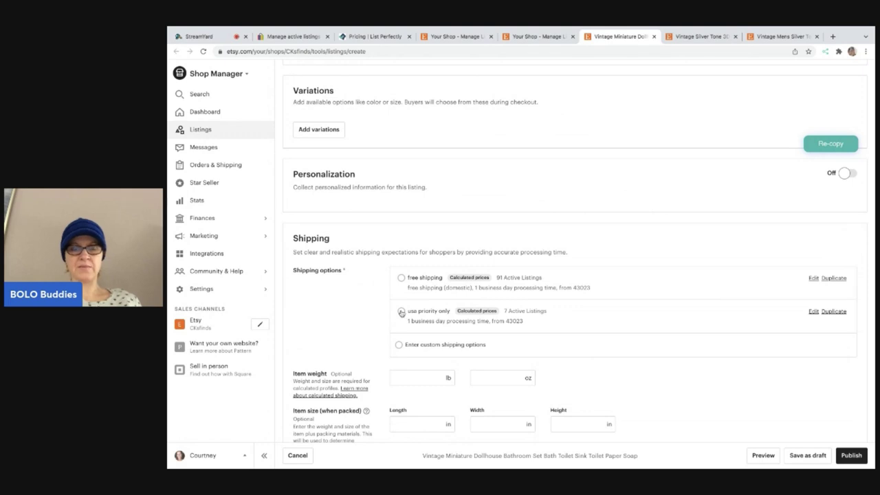
pyautogui.click(402, 312)
pyautogui.scroll(-2, 437, 376)
pyautogui.click(429, 326)
pyautogui.write('2')
pyautogui.press('Tab')
pyautogui.press('Tab')
pyautogui.press('Tab')
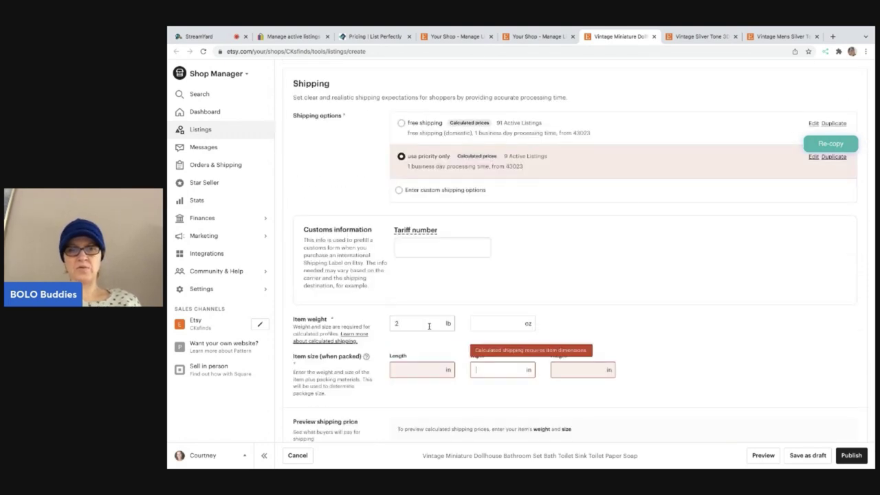
# Set the bathroom set's packed size to 9 in long, 8 in wide and 6 in high
pyautogui.click(428, 370)
pyautogui.write('9')
pyautogui.press('Tab')
pyautogui.write('8')
pyautogui.press('Tab')
pyautogui.write('6')
# Publish the dollhouse bathroom set listing and accept the listing fee
pyautogui.scroll(-2, 548, 367)
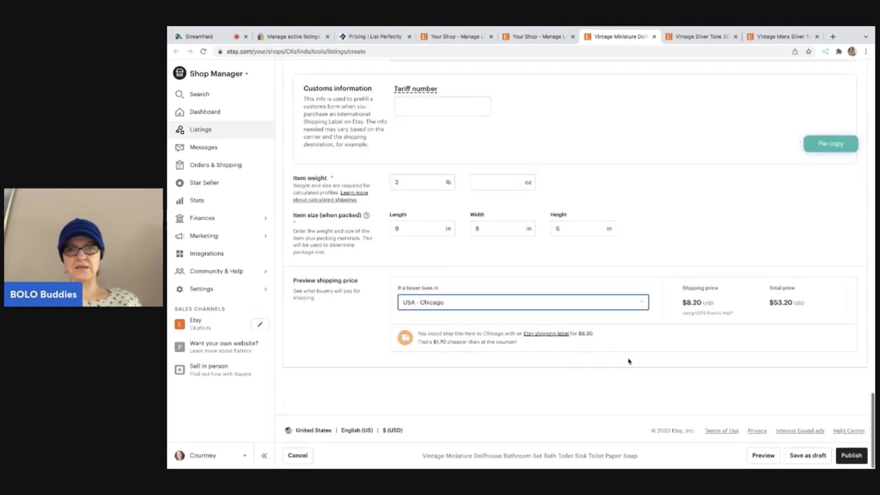
pyautogui.click(842, 455)
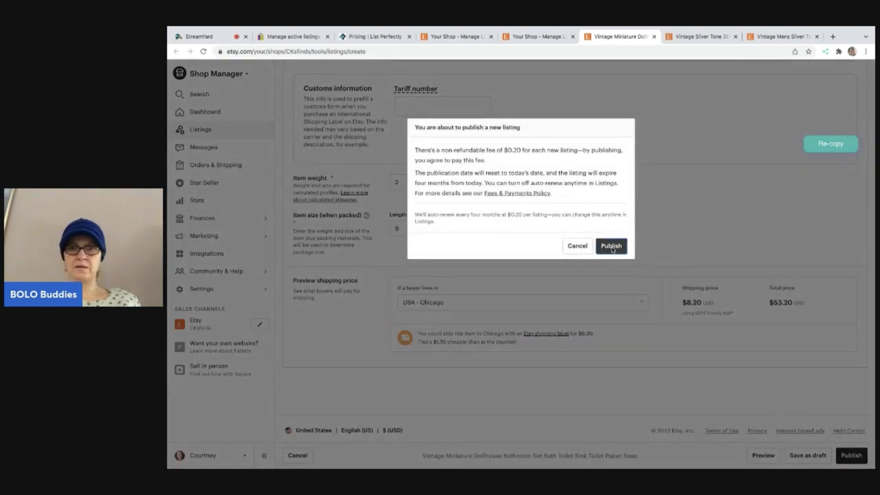
pyautogui.click(611, 248)
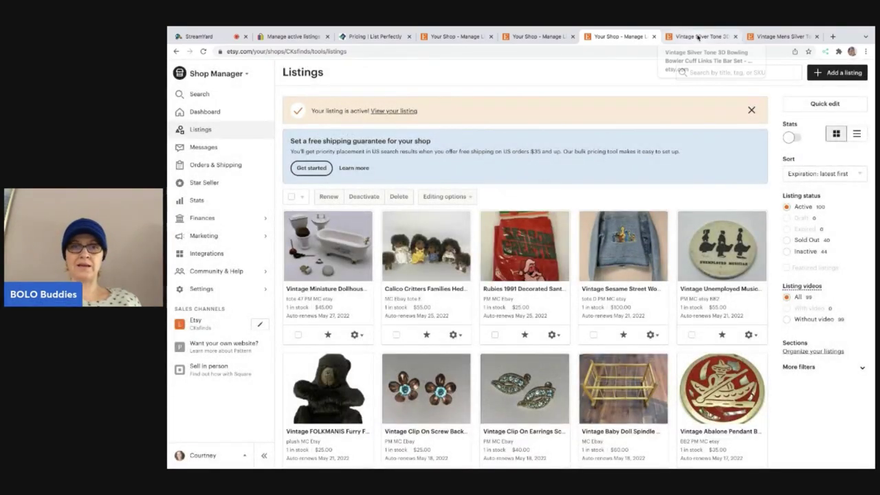
# Switch to the draft for the silver tone bowling cuff links and tie bar set and look over its photos
pyautogui.click(697, 36)
pyautogui.scroll(10, 618, 161)
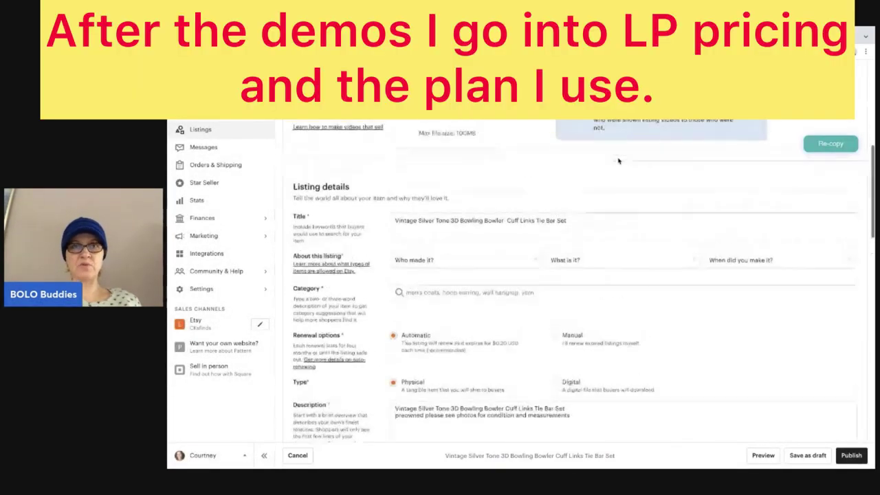
pyautogui.scroll(8, 618, 161)
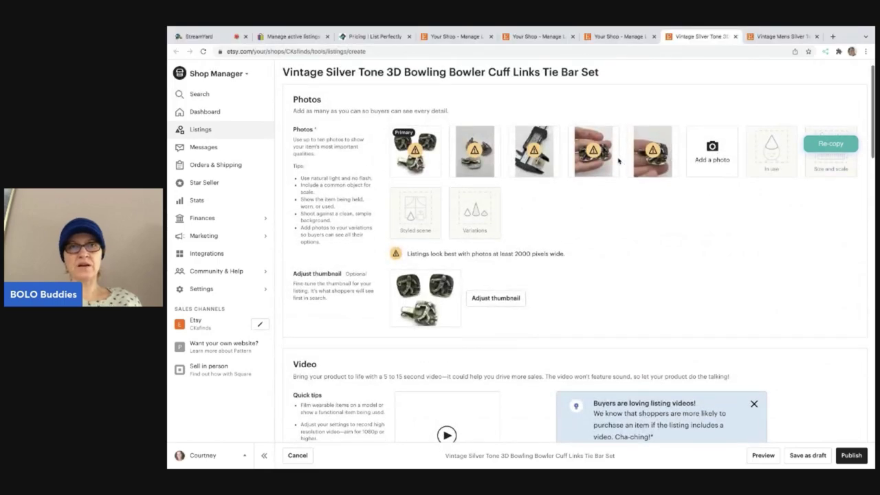
# Describe the cuff links set as made by another company or person, a finished product, and made before 2003
pyautogui.scroll(-5, 618, 161)
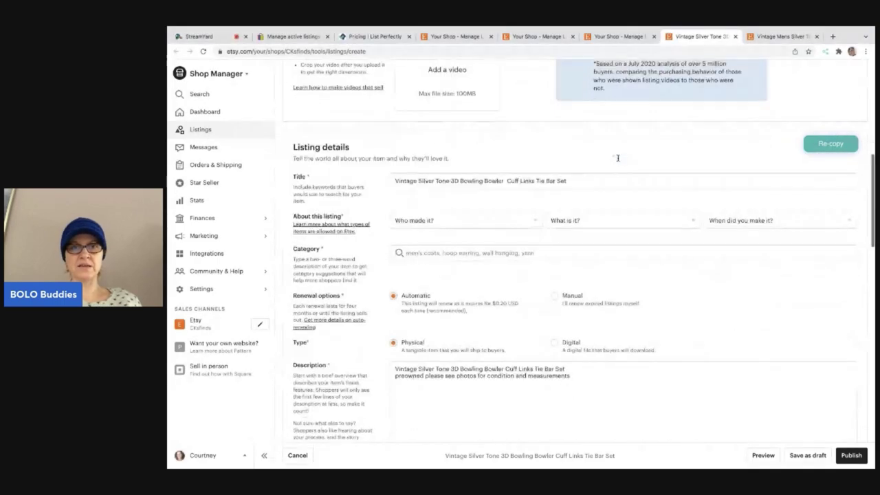
pyautogui.click(527, 220)
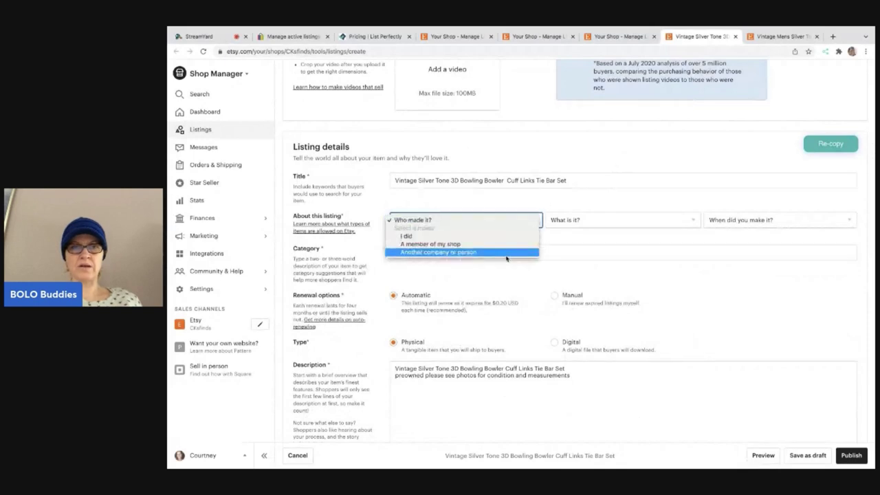
pyautogui.click(506, 253)
pyautogui.click(564, 221)
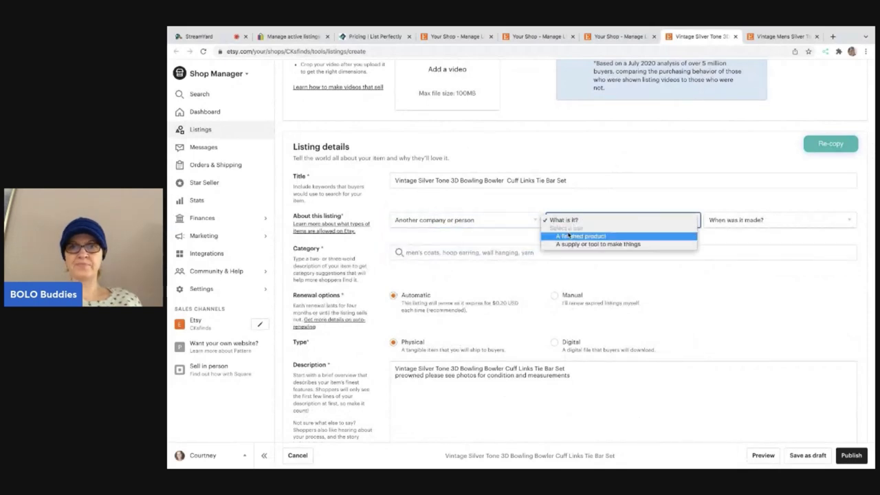
pyautogui.click(678, 218)
pyautogui.click(727, 221)
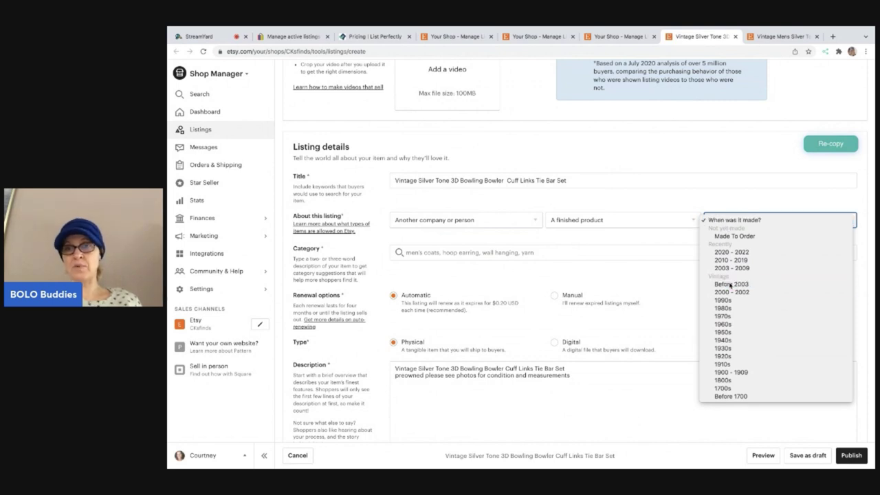
pyautogui.click(730, 284)
# Search the categories for "cuff links", assign Cuff Links under Accessories, and select Men as the recipient
pyautogui.click(510, 261)
pyautogui.write('cuff links')
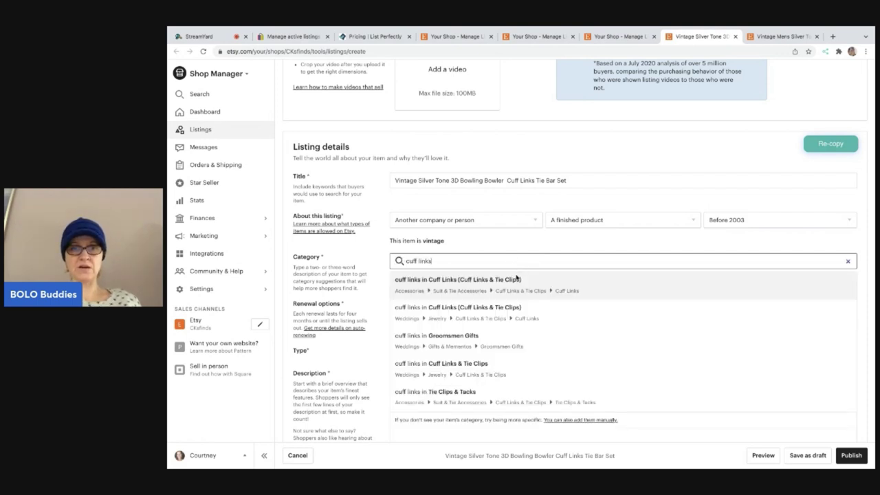
pyautogui.click(531, 285)
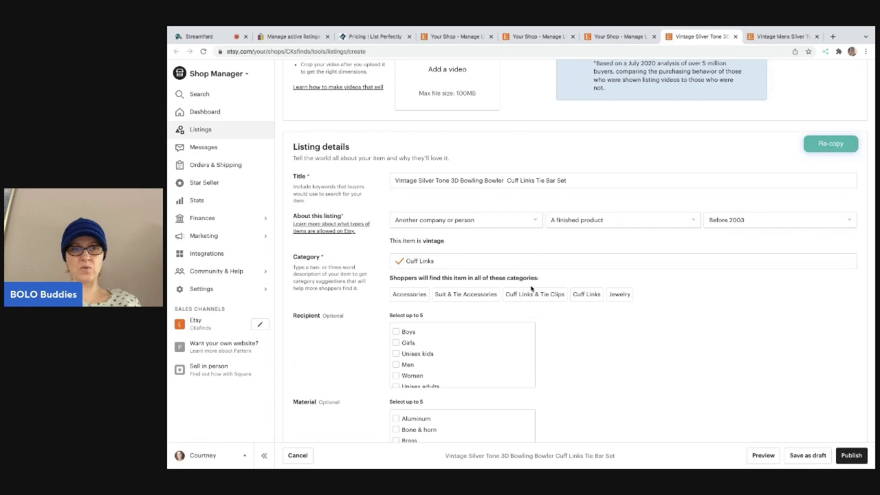
pyautogui.scroll(-1, 563, 325)
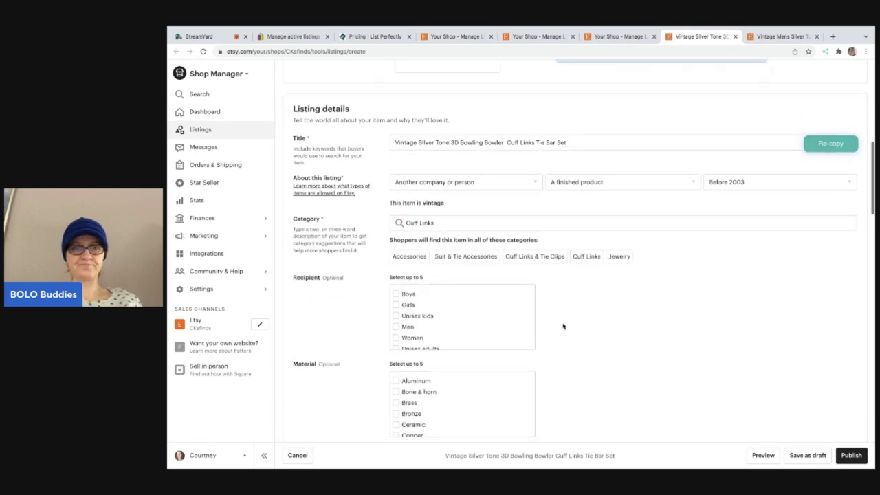
pyautogui.click(396, 327)
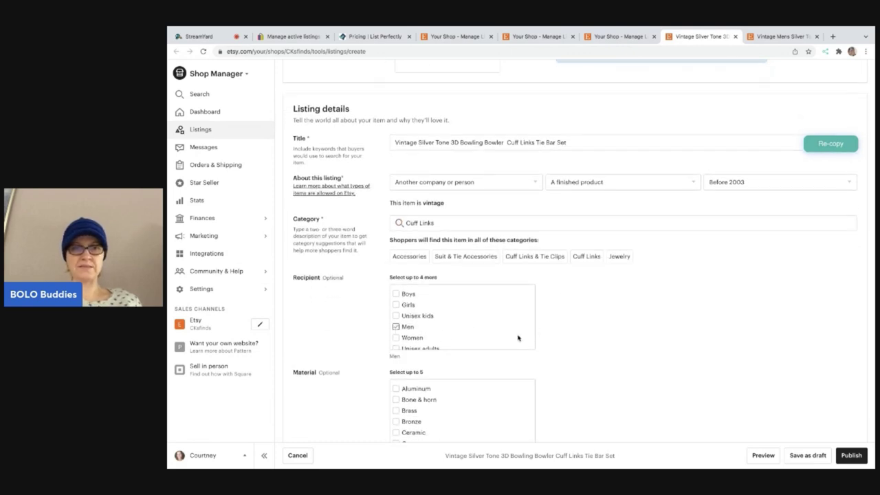
# Review the cuff links listing's optional attributes from material to holiday, including the available style choices
pyautogui.scroll(-3, 541, 348)
pyautogui.scroll(5, 541, 348)
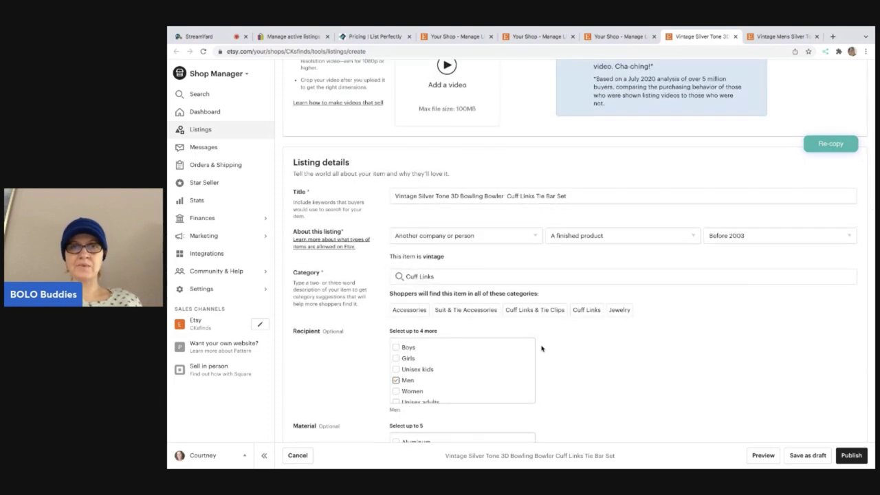
pyautogui.scroll(-5, 541, 348)
pyautogui.scroll(-1, 542, 349)
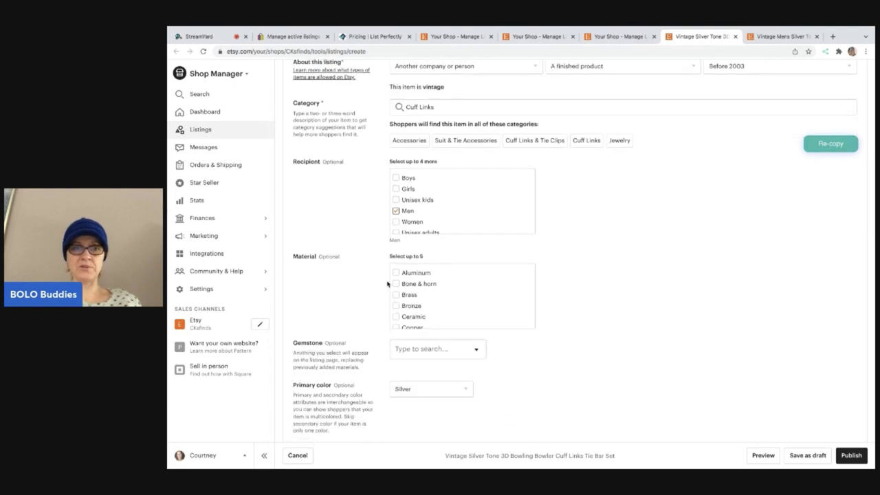
pyautogui.scroll(-4, 387, 284)
pyautogui.scroll(-2, 387, 284)
pyautogui.scroll(-1, 387, 284)
pyautogui.click(476, 265)
pyautogui.scroll(-1, 460, 328)
pyautogui.scroll(-2, 459, 327)
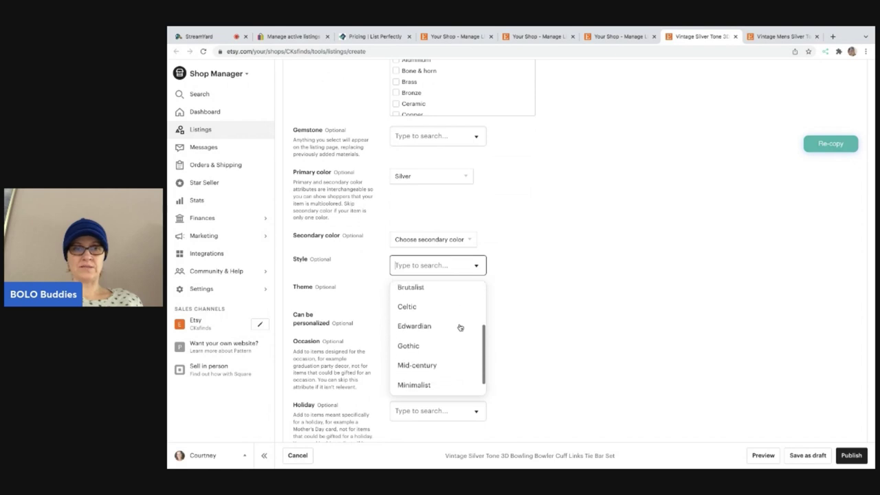
pyautogui.click(562, 300)
pyautogui.scroll(-3, 562, 301)
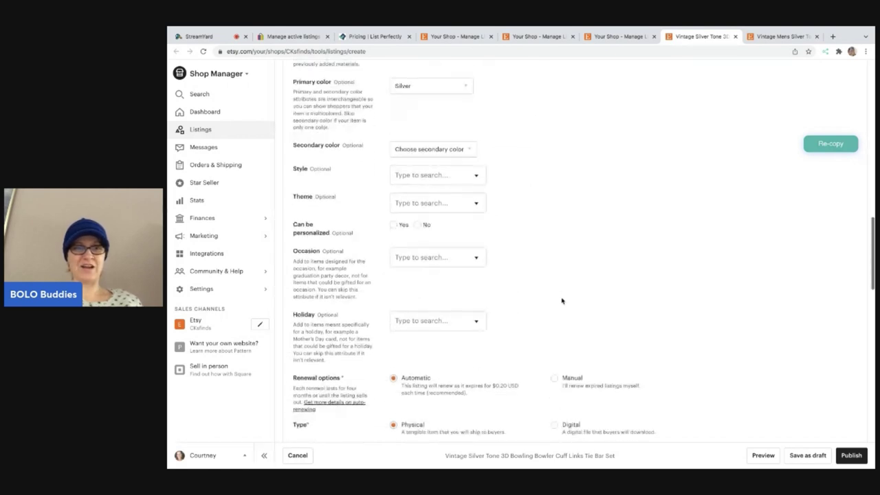
pyautogui.scroll(-1, 562, 301)
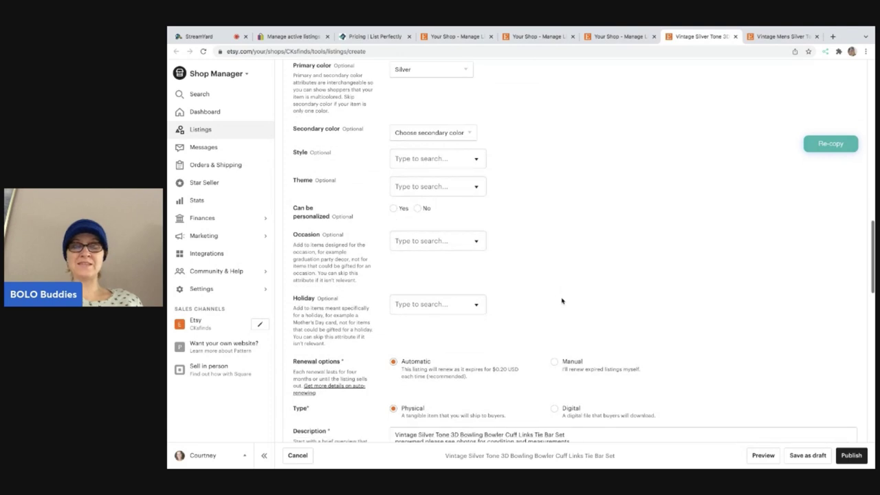
pyautogui.scroll(-4, 562, 300)
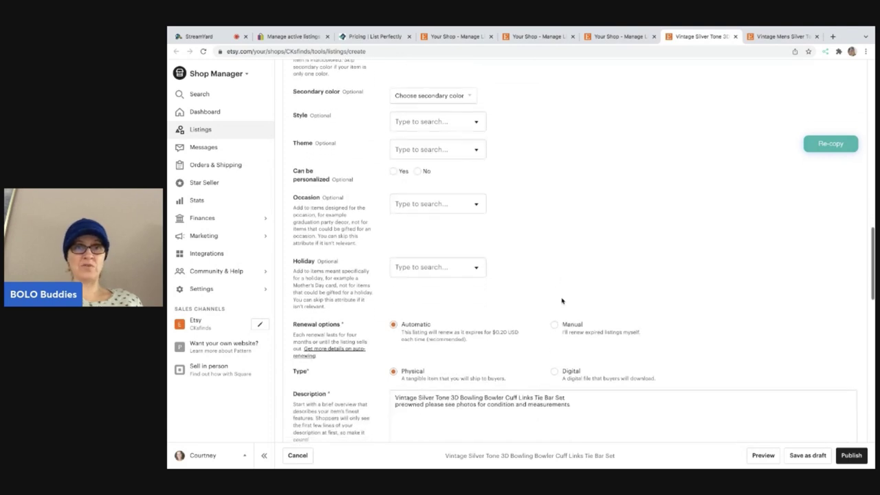
pyautogui.scroll(-1, 562, 300)
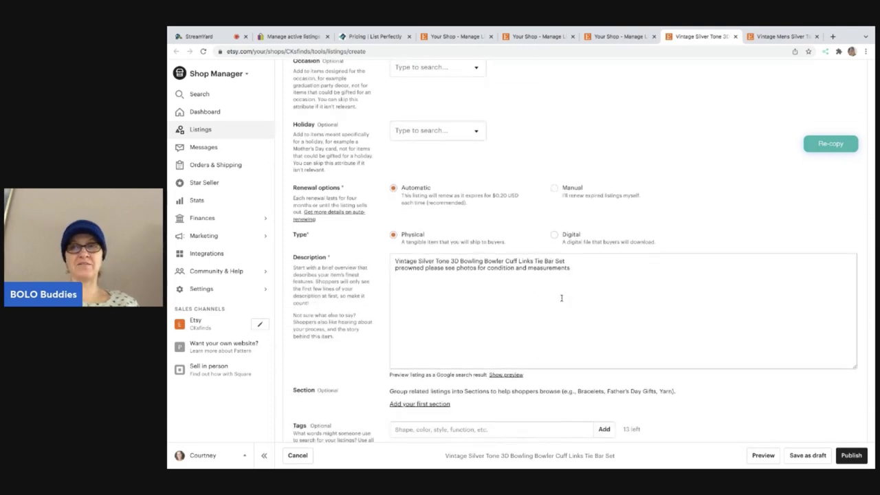
# Add the tags Vintage, Silver tone, Bowling, Bowling cuff links and cuff links to the cuff links listing
pyautogui.scroll(-4, 562, 297)
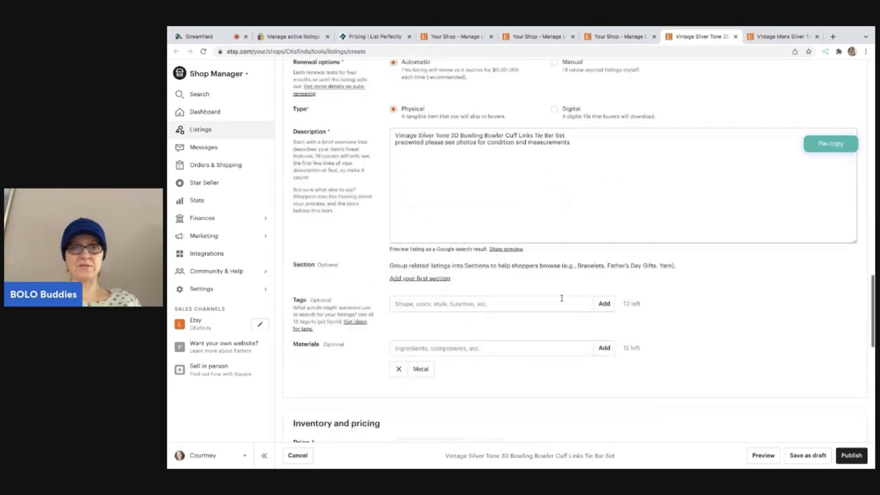
pyautogui.click(492, 307)
pyautogui.write('Vintage')
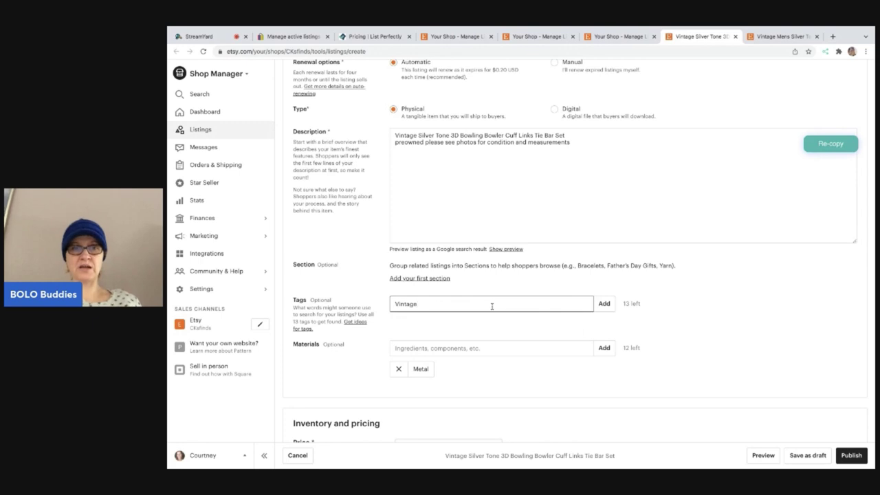
pyautogui.press('Return')
pyautogui.write('Silveer tor tone')
pyautogui.press('Return')
pyautogui.write('Bo')
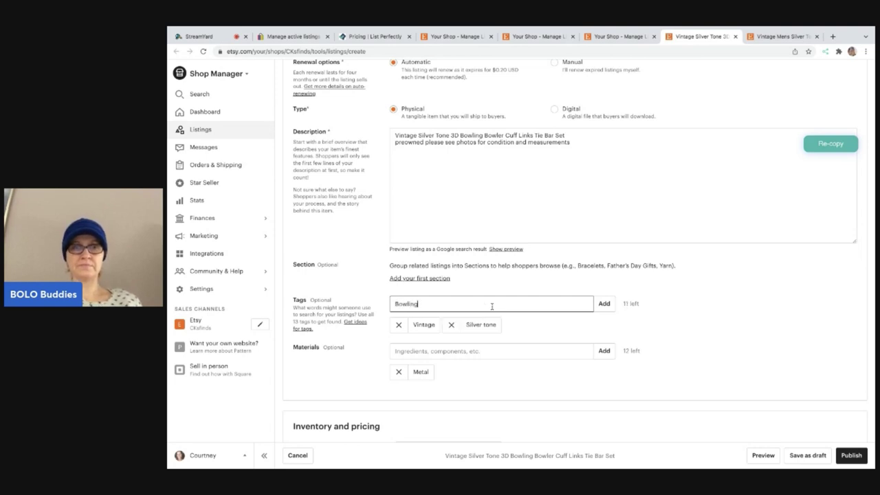
pyautogui.write('wling')
pyautogui.press('Return')
pyautogui.write('Bowling cuff links')
pyautogui.press('Return')
pyautogui.write('ti')
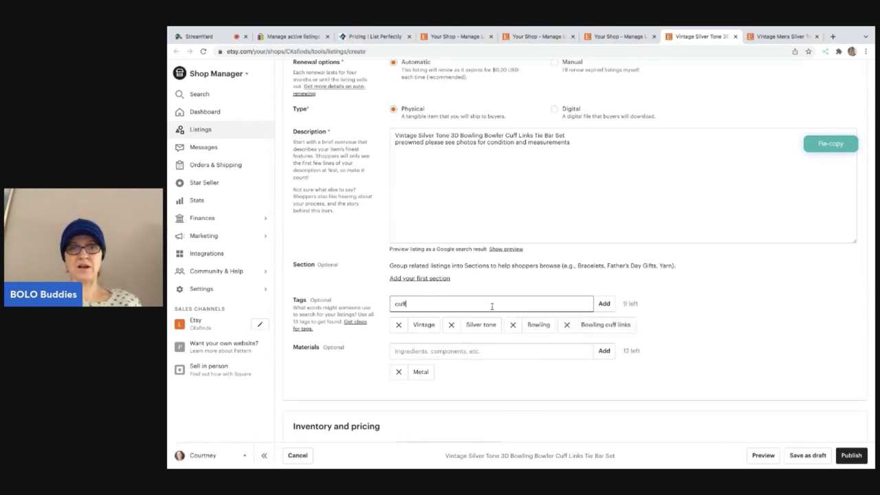
pyautogui.write('ff links')
pyautogui.press('Return')
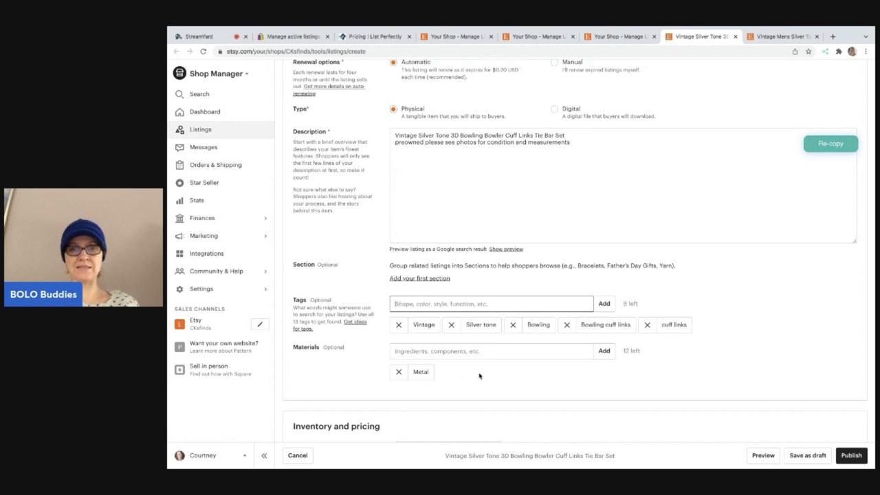
# Remove the Metal material from the bowling cuff links listing and set its price to $22.00
pyautogui.scroll(-2, 455, 381)
pyautogui.click(399, 305)
pyautogui.scroll(-3, 510, 345)
pyautogui.moveTo(440, 243); pyautogui.dragTo(401, 243)
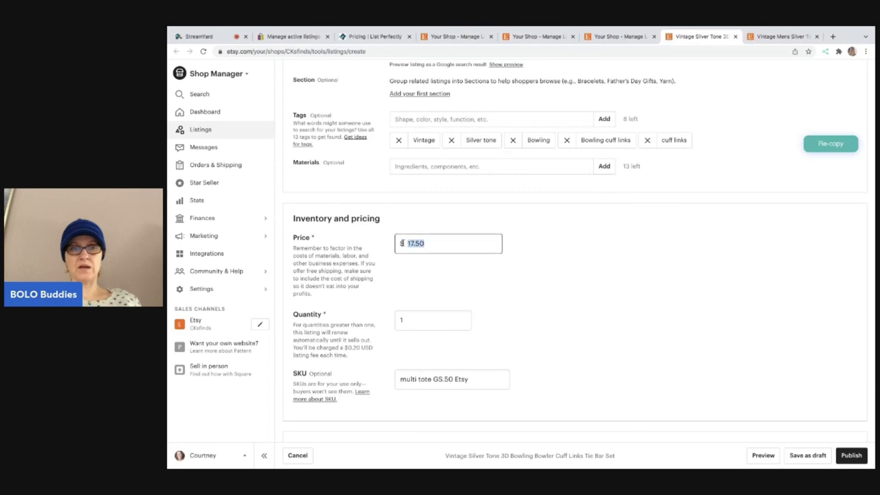
pyautogui.write('22.00')
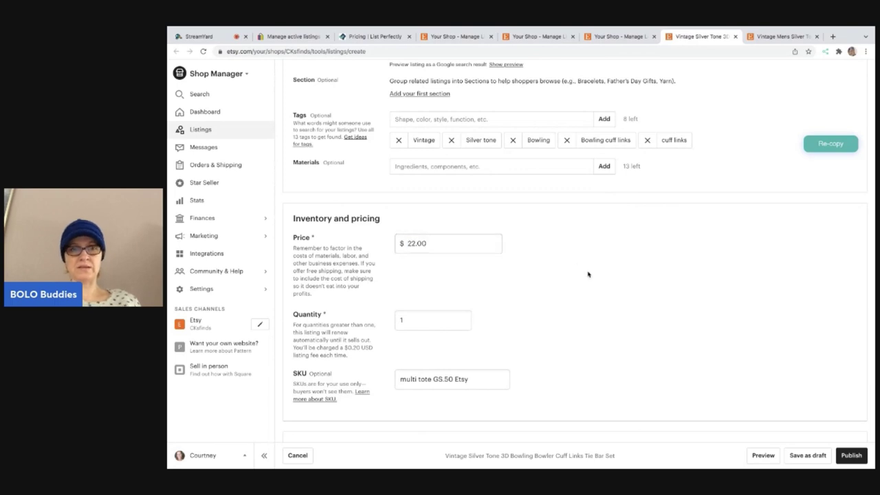
# Check the shipping options for the bowling cuff links and raise the listing's price to $30.00
pyautogui.scroll(-9, 588, 274)
pyautogui.scroll(-2, 588, 275)
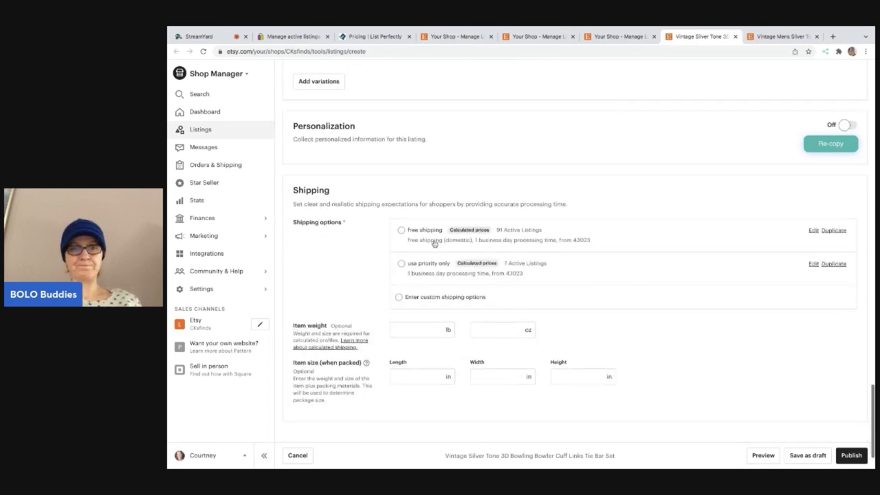
pyautogui.scroll(5, 428, 248)
pyautogui.click(426, 72)
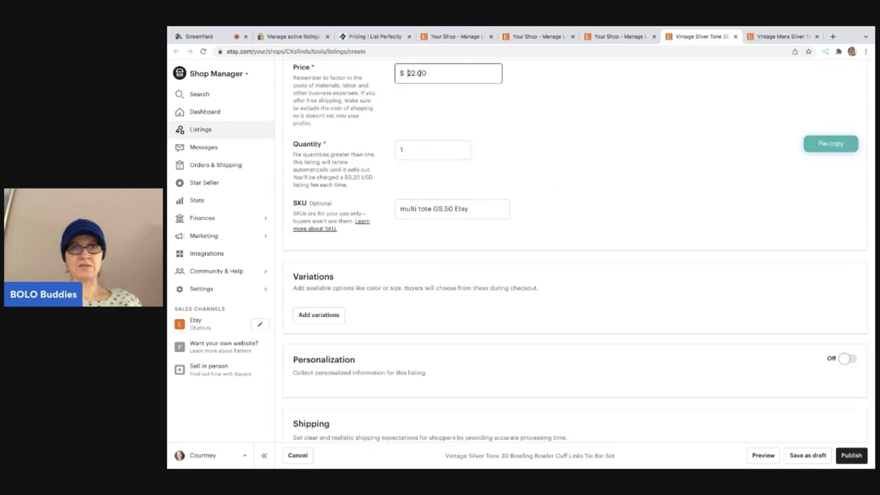
pyautogui.write('30.00')
# Assign the free shipping profile to the bowling cuff links and set the item weight to 6 oz
pyautogui.scroll(-3, 572, 129)
pyautogui.click(402, 235)
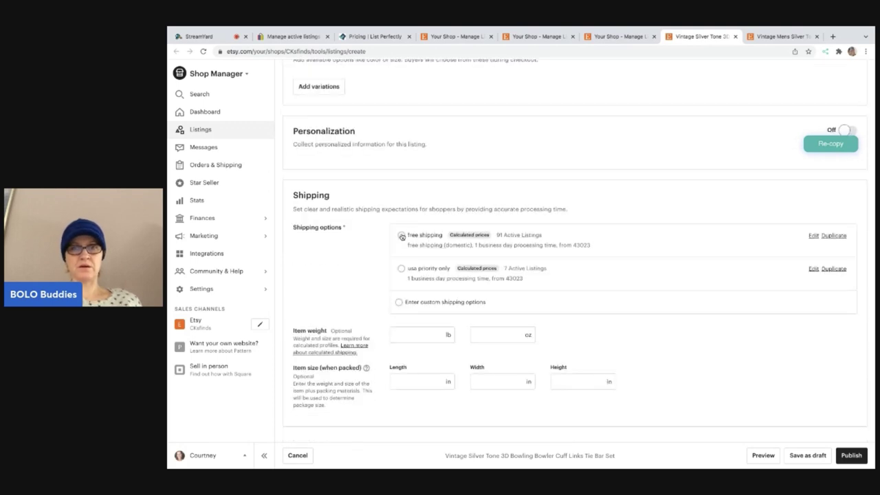
pyautogui.scroll(-4, 458, 360)
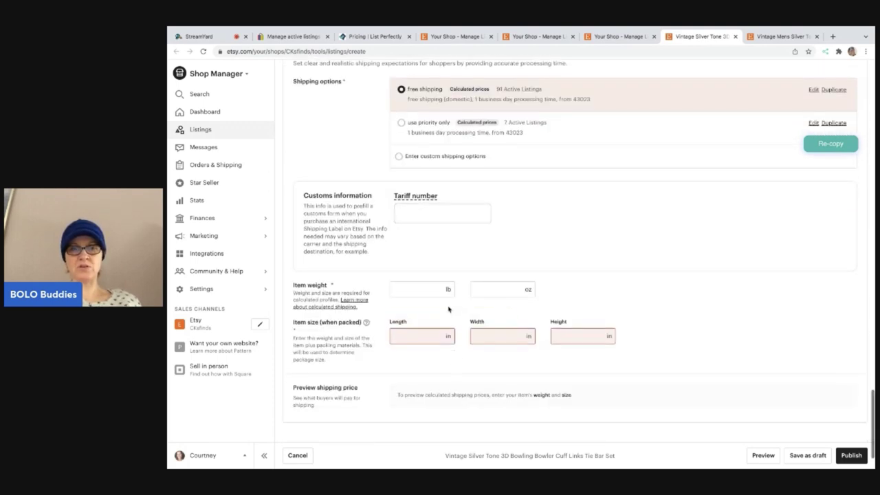
pyautogui.click(495, 291)
pyautogui.write('6')
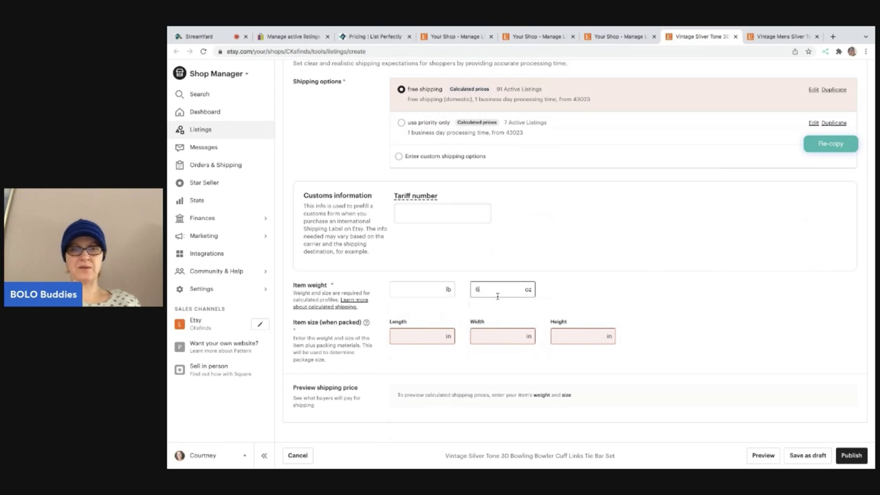
# Set the bowling cuff links' packed size to 6 × 5 × 4 in and publish the listing, accepting the listing fee
pyautogui.click(449, 337)
pyautogui.write('6')
pyautogui.press('Tab')
pyautogui.write('5')
pyautogui.press('Tab')
pyautogui.write('4')
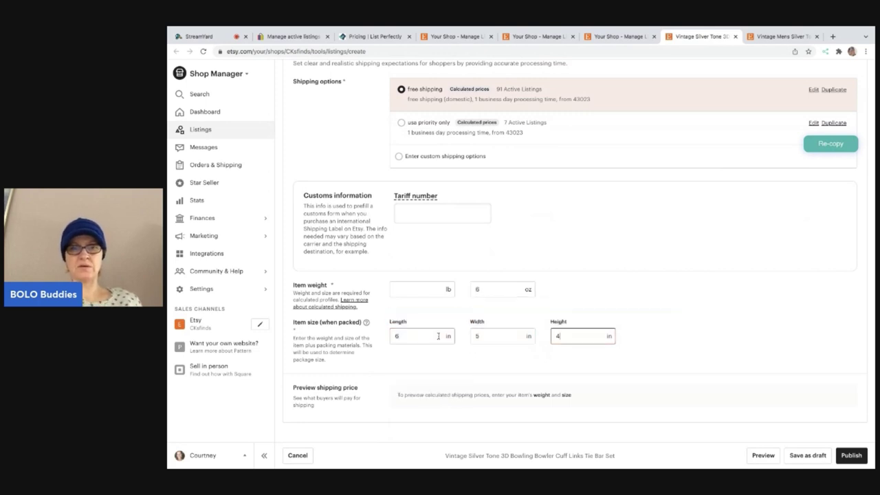
pyautogui.press('Tab')
pyautogui.scroll(-3, 715, 334)
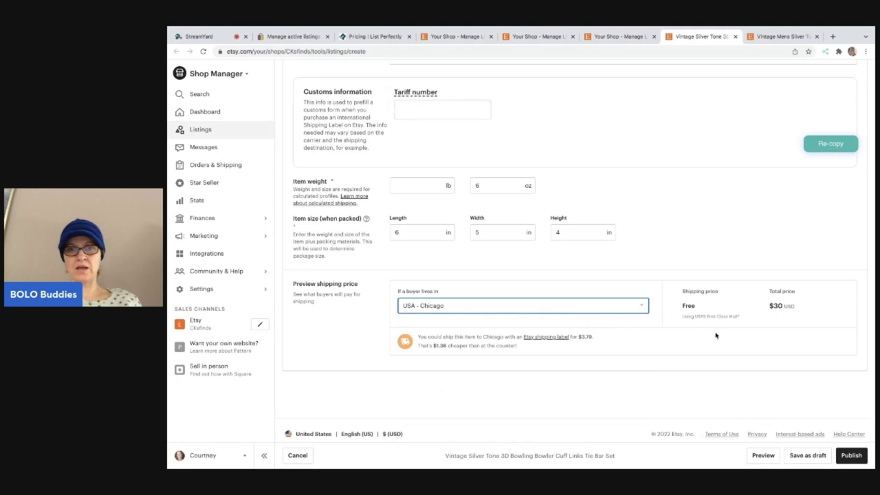
pyautogui.click(851, 455)
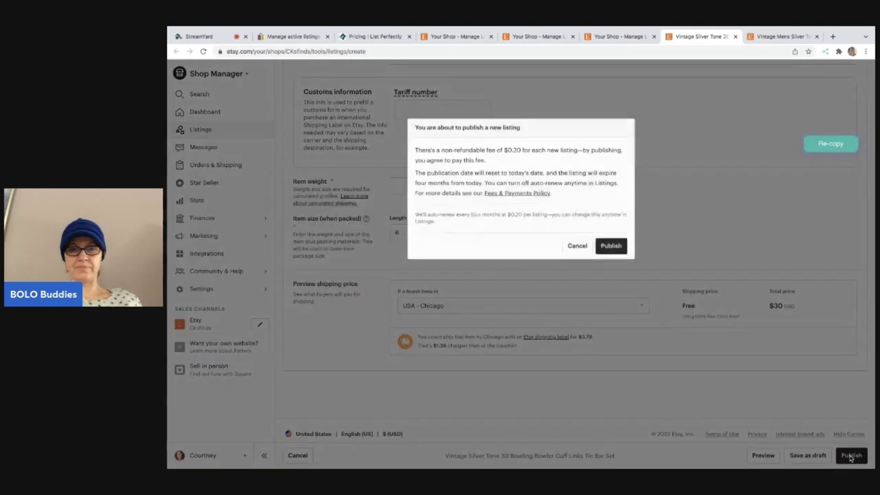
pyautogui.click(611, 246)
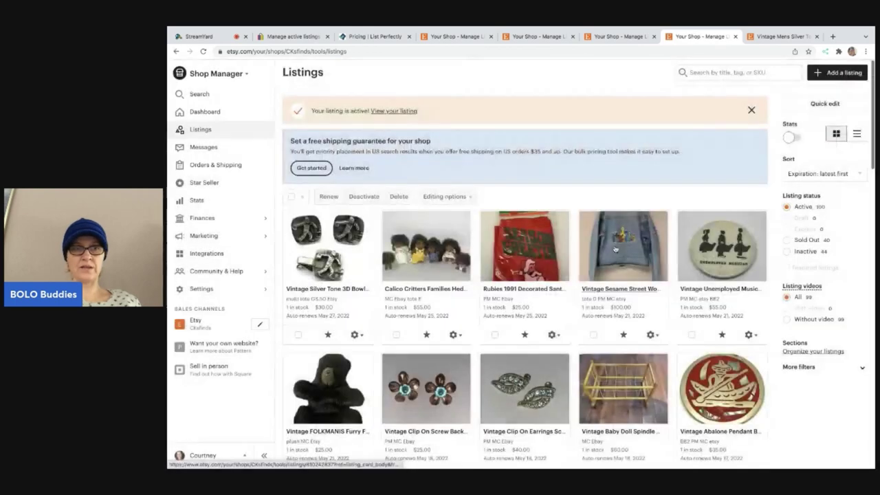
# In the fishing tie bar and cuff links draft, describe the item as another company or person's finished product made before 2003
pyautogui.click(766, 38)
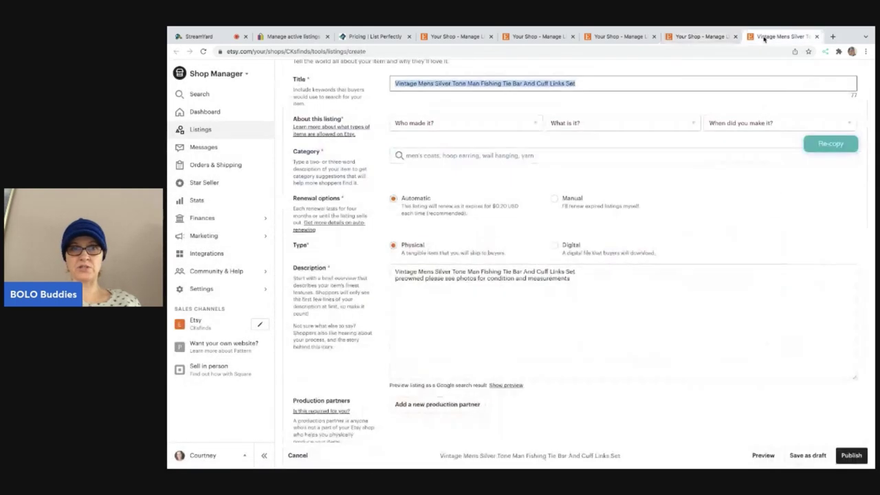
pyautogui.scroll(5, 606, 215)
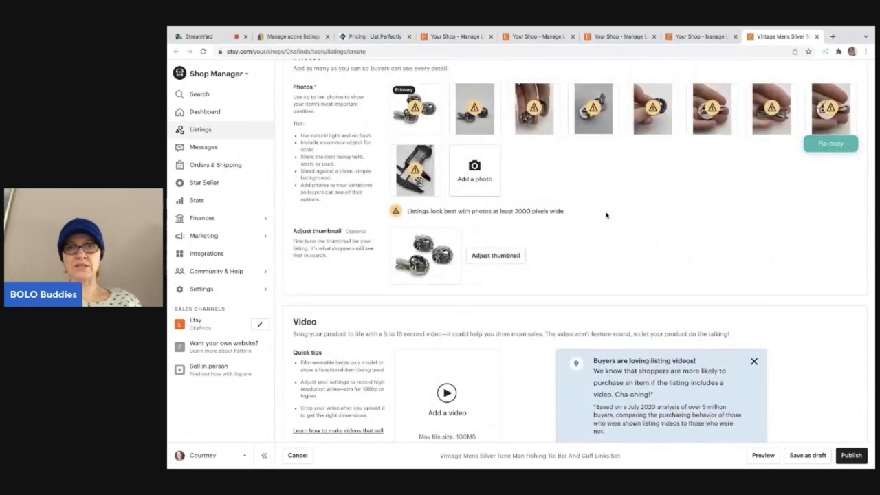
pyautogui.scroll(-5, 606, 215)
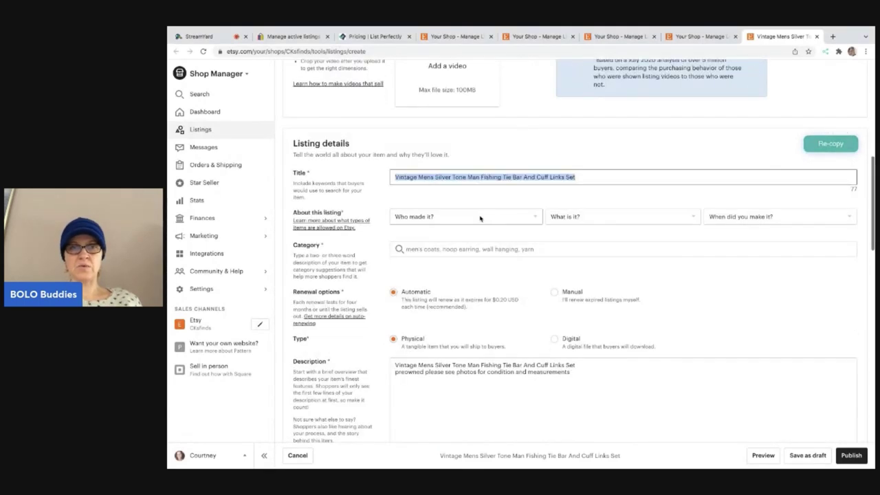
pyautogui.click(479, 217)
pyautogui.click(467, 248)
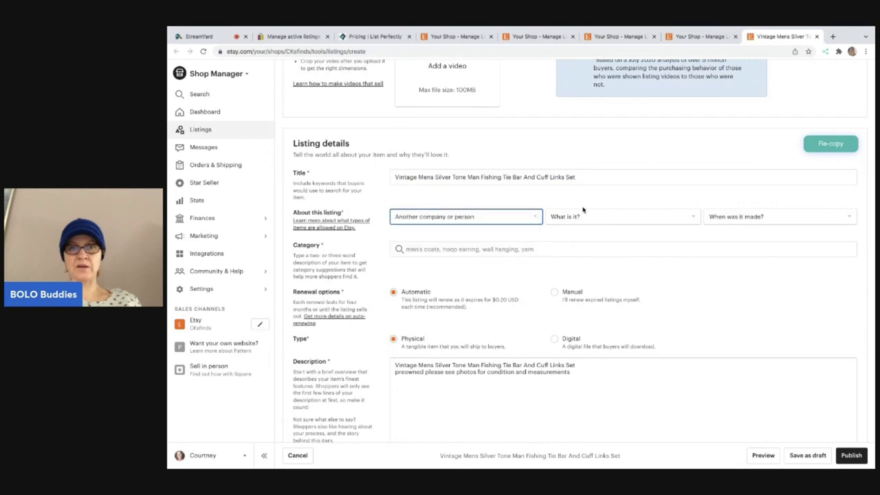
pyautogui.click(581, 217)
pyautogui.click(581, 232)
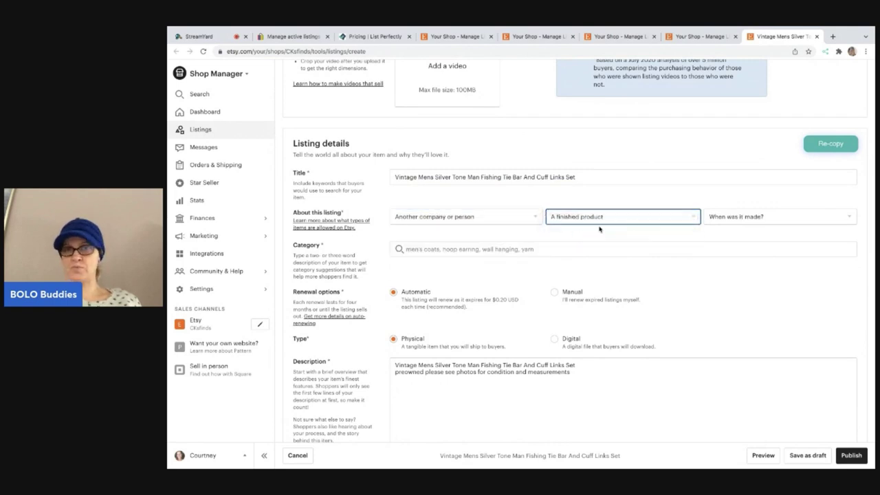
pyautogui.click(723, 218)
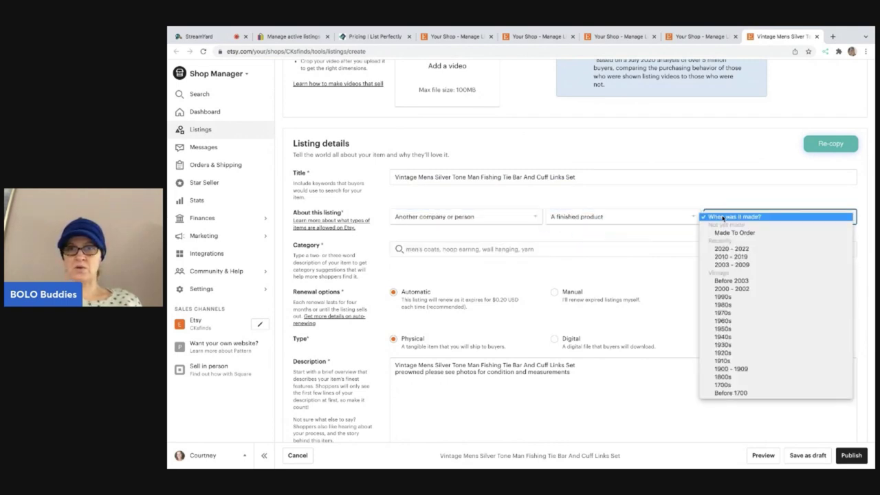
pyautogui.click(719, 284)
# Assign the fishing set to the Cuff Links category under Accessories and select Men as the recipient
pyautogui.click(457, 257)
pyautogui.write('cuff links')
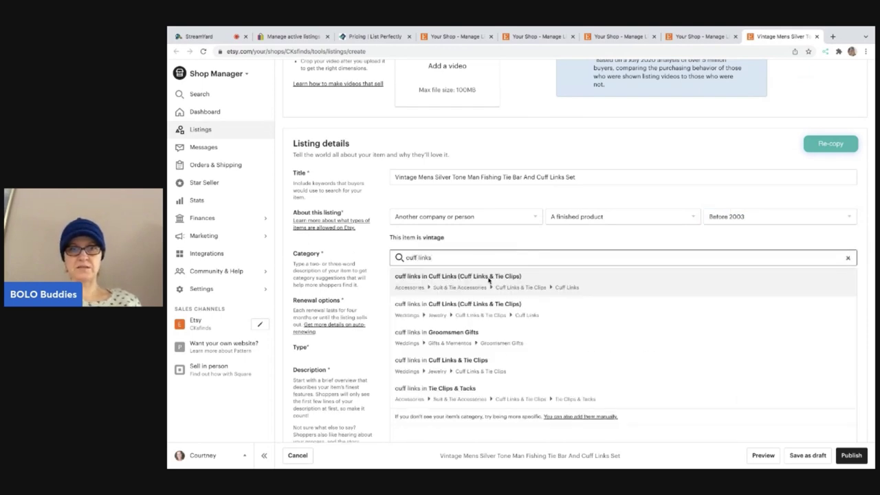
pyautogui.click(486, 278)
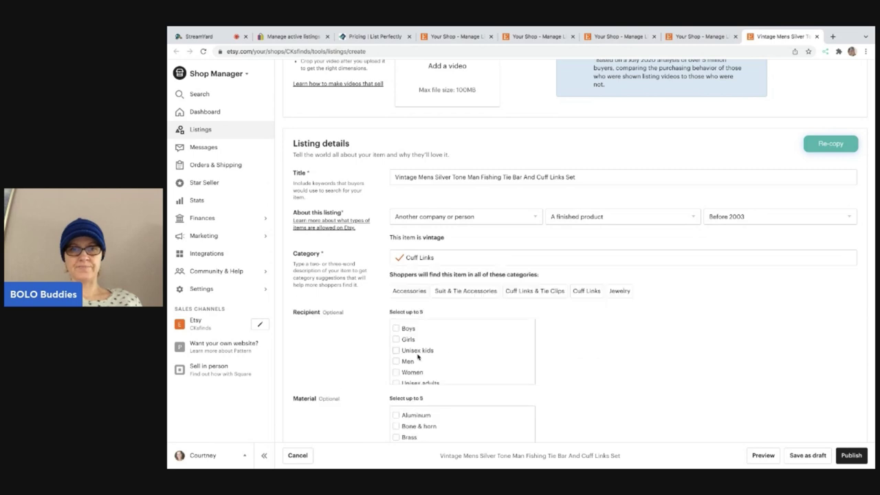
pyautogui.click(396, 361)
# Add the tags Vintage, Cuff links, Fishing and Tie Bar to the fishing set listing
pyautogui.scroll(-5, 568, 346)
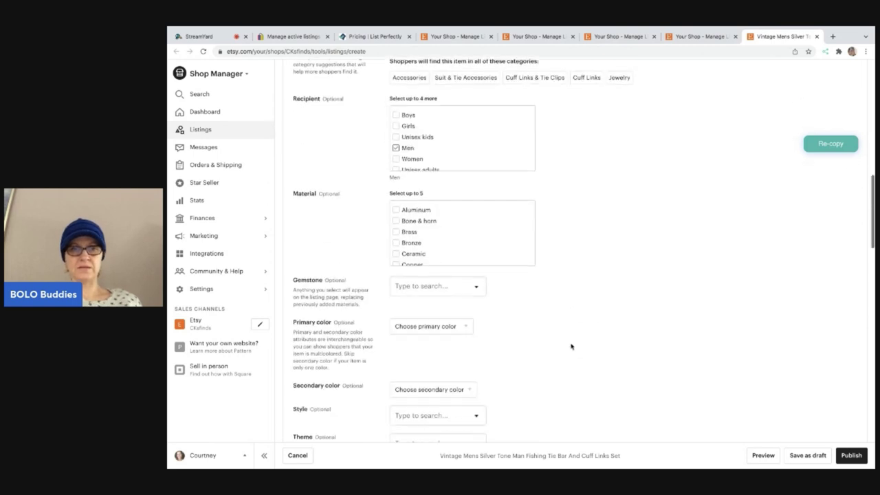
pyautogui.scroll(-5, 571, 346)
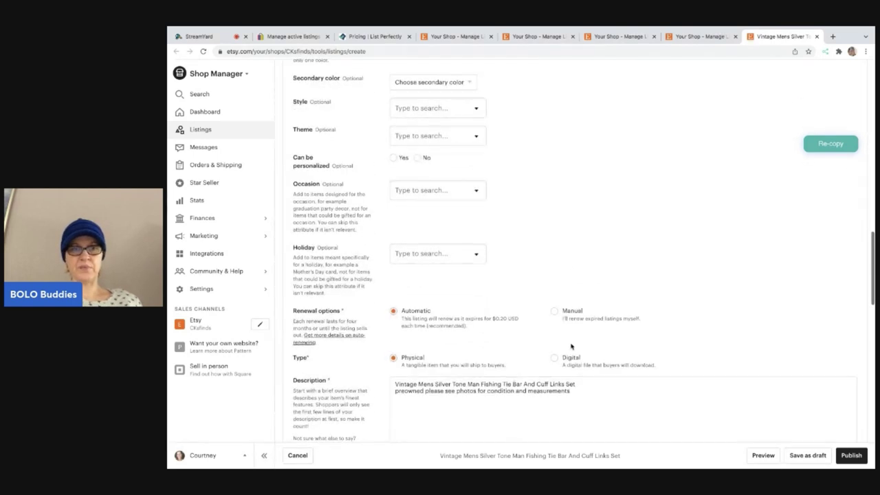
pyautogui.scroll(-3, 571, 346)
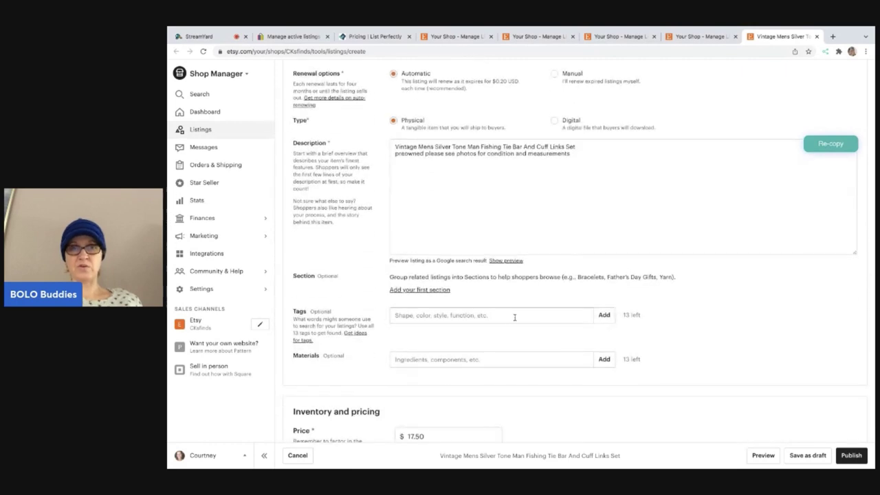
pyautogui.click(510, 318)
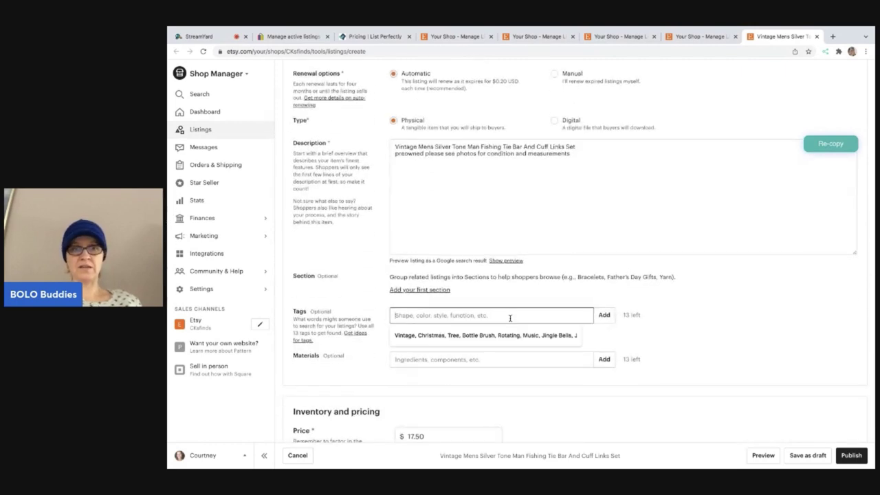
pyautogui.write('Vintage')
pyautogui.press('Return')
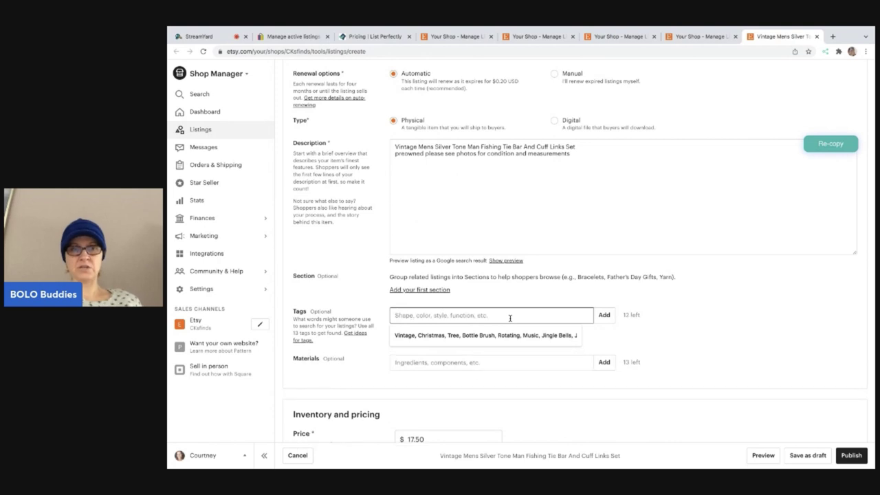
pyautogui.write('Cuff')
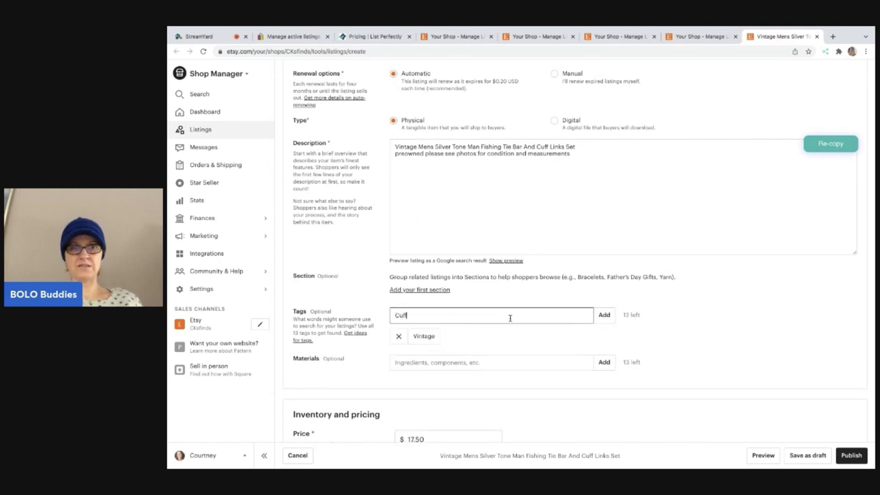
pyautogui.write(' links')
pyautogui.press('Return')
pyautogui.write('Sishin')
pyautogui.press('BackSpace')
pyautogui.press('BackSpace')
pyautogui.press('BackSpace')
pyautogui.press('BackSpace')
pyautogui.press('BackSpace')
pyautogui.press('BackSpace')
pyautogui.write('Fishing')
pyautogui.press('Return')
pyautogui.write('Tie Bar')
pyautogui.press('Return')
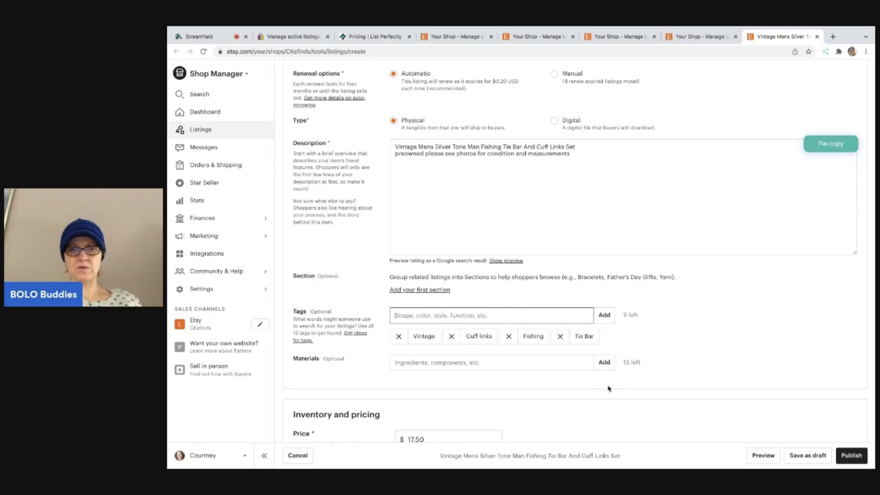
# Set the fishing set's price to $30.00
pyautogui.scroll(-3, 608, 389)
pyautogui.click(401, 239)
pyautogui.write('30.00')
# Assign the free shipping profile to the fishing set and set the item weight to 5 oz
pyautogui.scroll(-5, 578, 284)
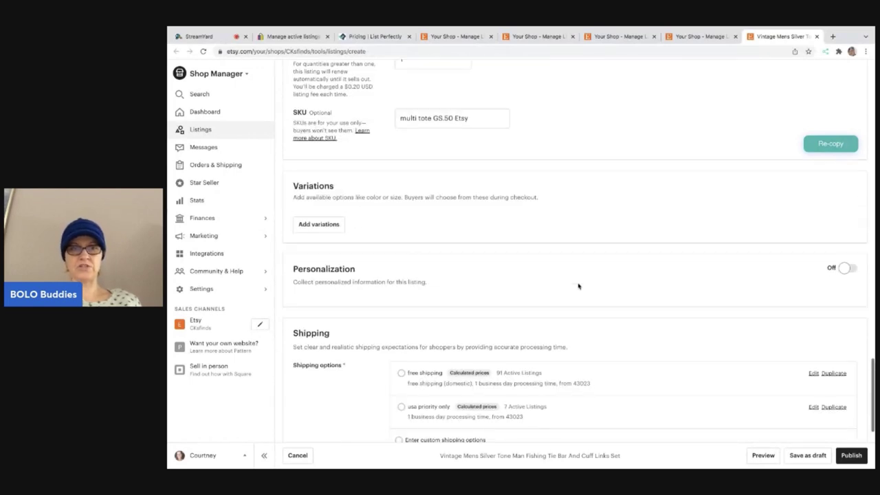
pyautogui.click(402, 268)
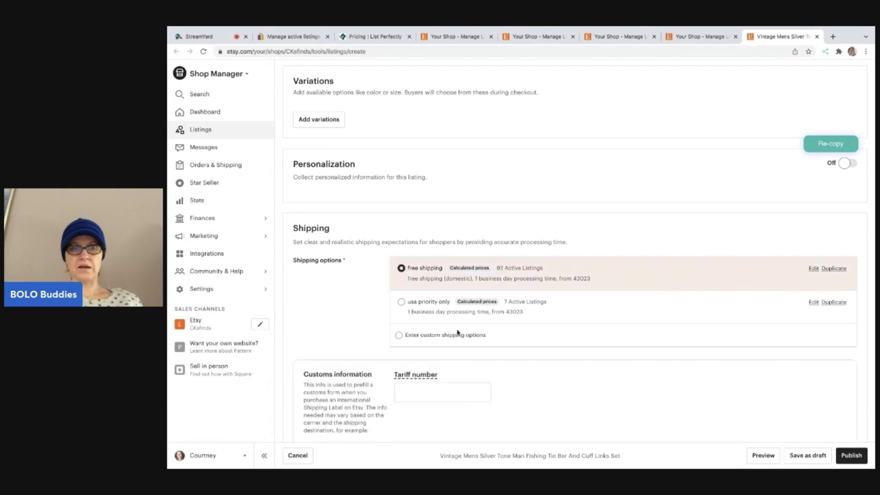
pyautogui.scroll(-3, 505, 338)
pyautogui.click(498, 267)
pyautogui.write('5')
# Set the fishing set's packed size to 6 × 5 × 4 in and publish the listing, accepting the listing fee
pyautogui.click(428, 315)
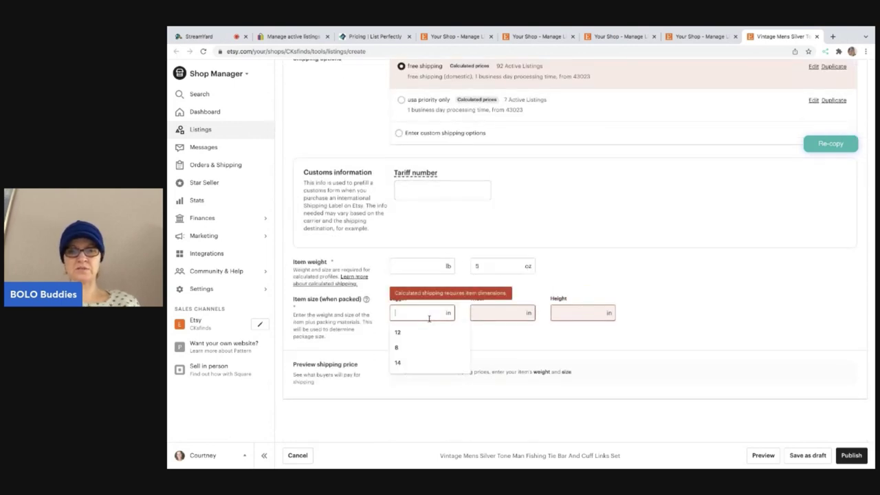
pyautogui.write('6')
pyautogui.press('Tab')
pyautogui.write('5')
pyautogui.press('Tab')
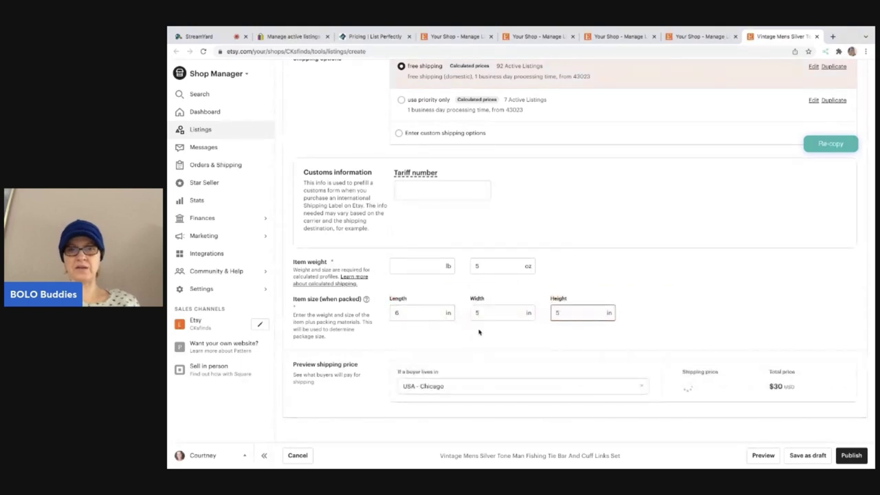
pyautogui.write('4')
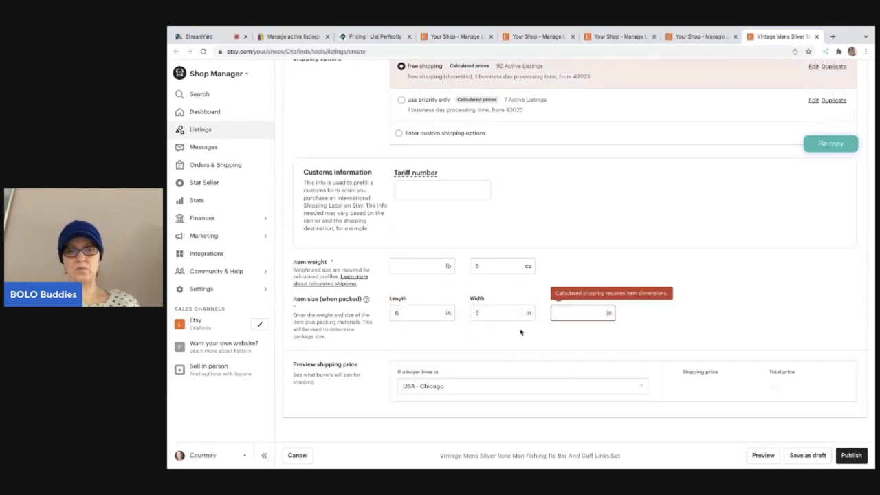
pyautogui.scroll(-1, 696, 384)
pyautogui.scroll(-1, 697, 383)
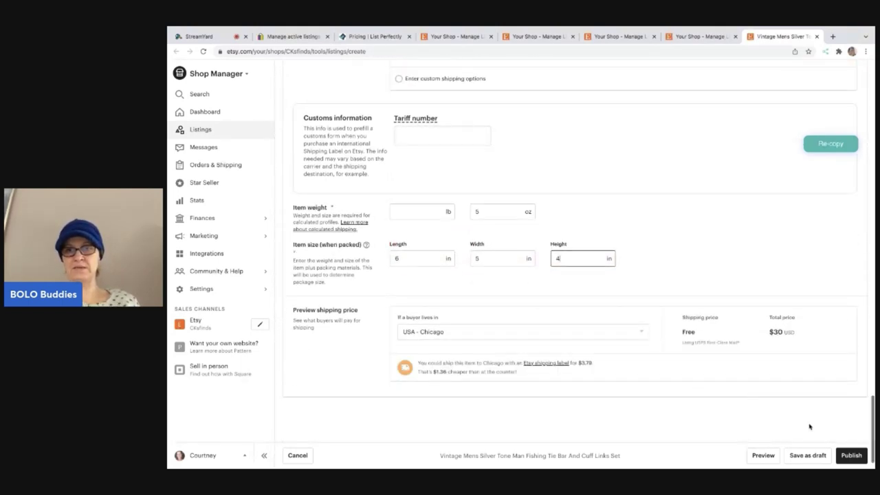
pyautogui.click(850, 456)
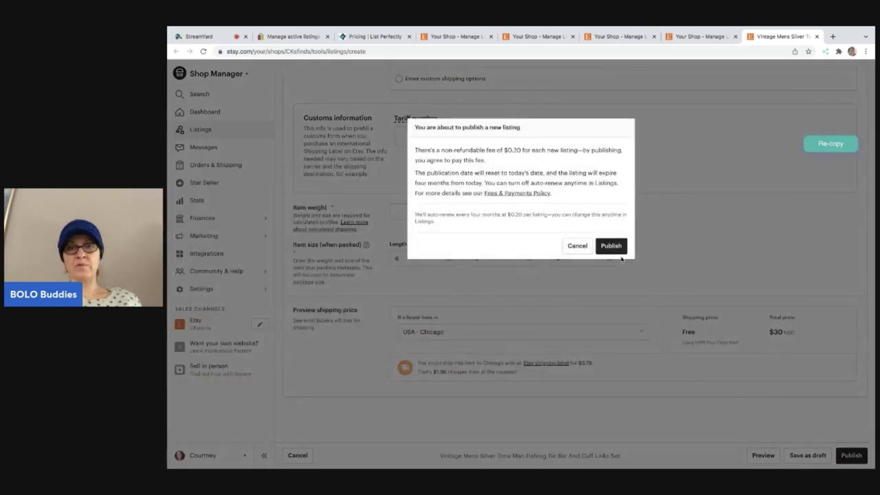
pyautogui.click(611, 246)
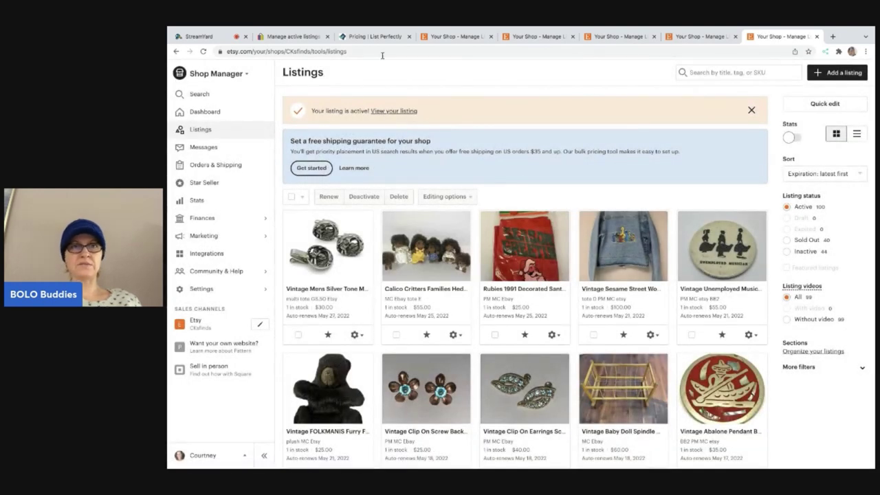
# Switch to the List Perfectly pricing page to view its plans
pyautogui.click(362, 36)
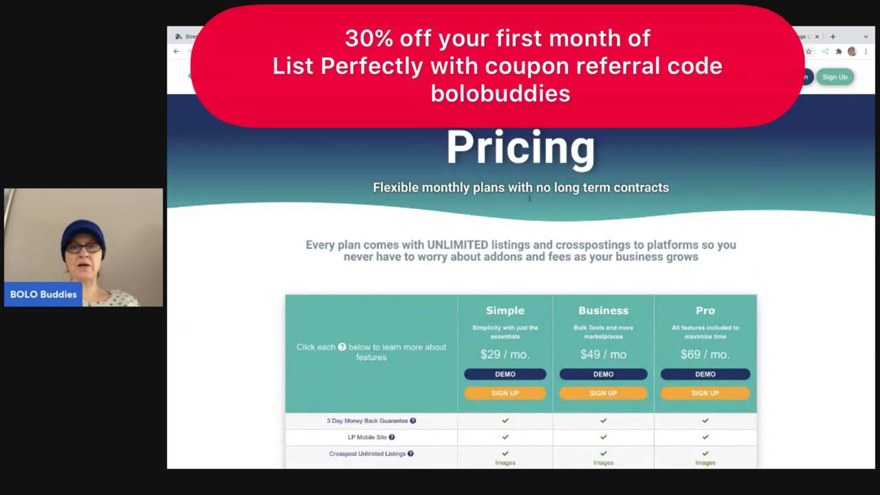
# Examine the pricing table comparing the features of the Simple, Business and Pro plans
pyautogui.scroll(-1, 595, 166)
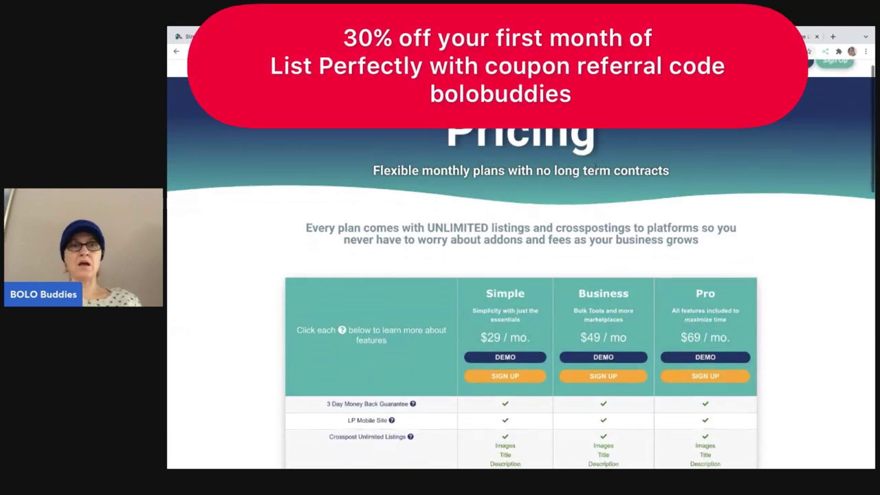
pyautogui.scroll(-2, 595, 166)
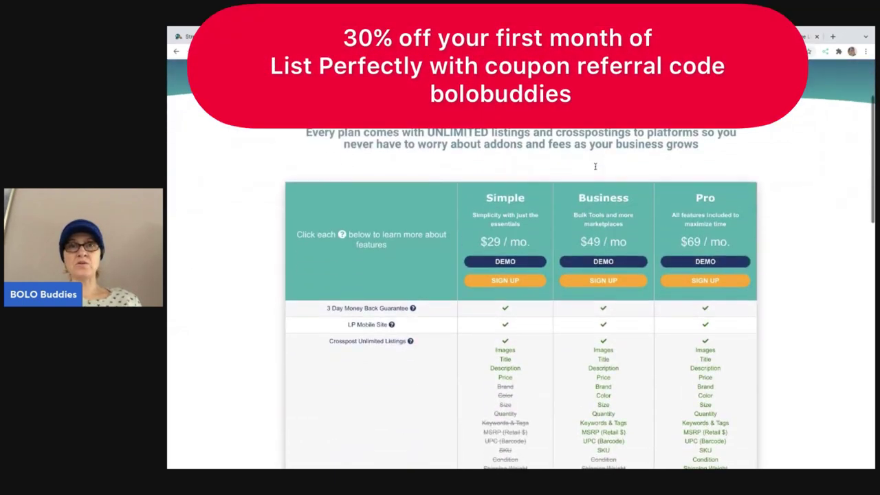
pyautogui.scroll(-2, 595, 166)
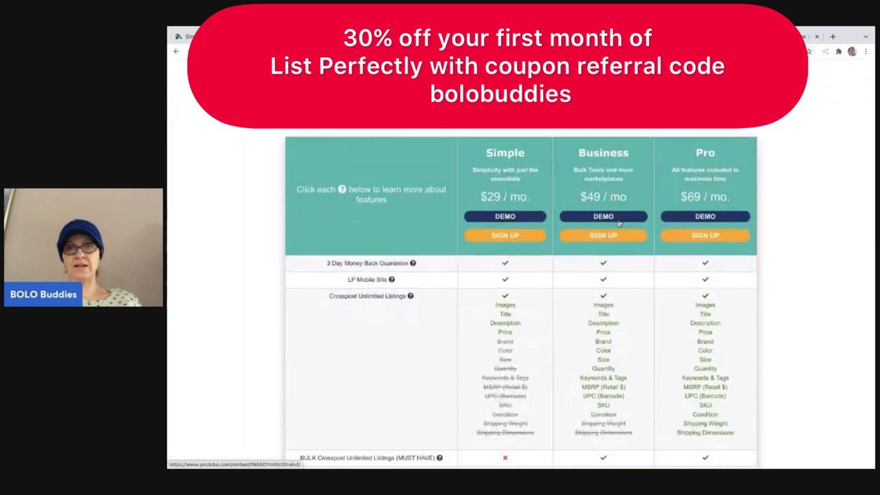
pyautogui.scroll(-1, 786, 149)
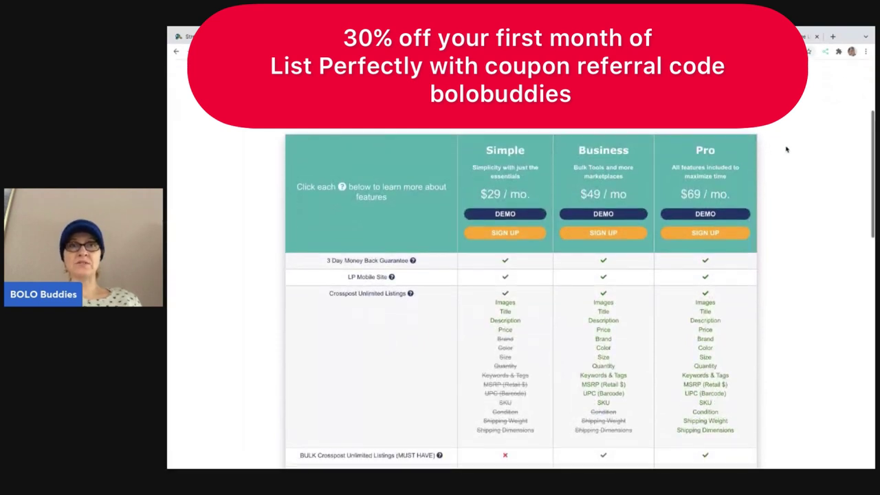
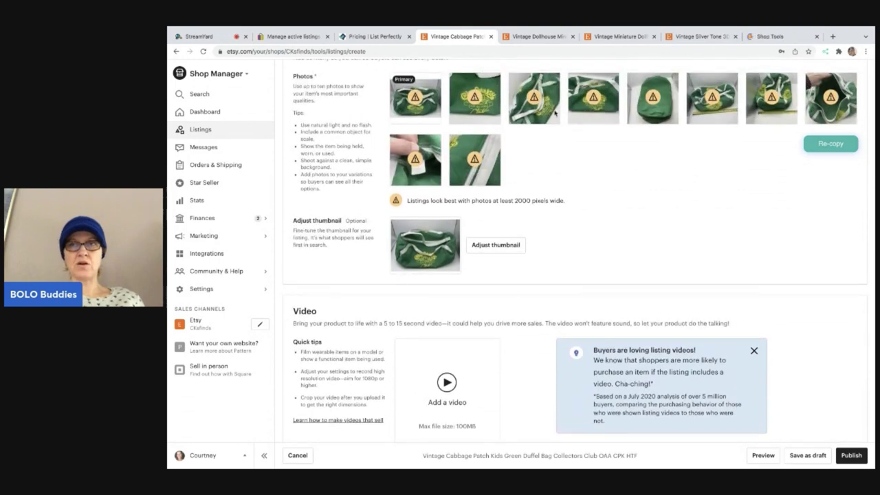
# Describe the Cabbage Patch Kids duffel bag as made by another company or person, a finished product, from before 2003
pyautogui.scroll(-1, 617, 198)
pyautogui.scroll(-8, 618, 198)
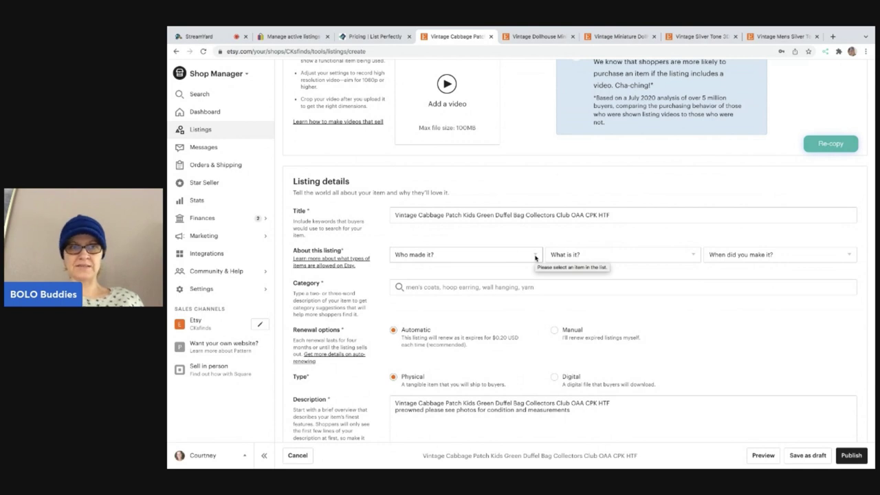
pyautogui.click(536, 258)
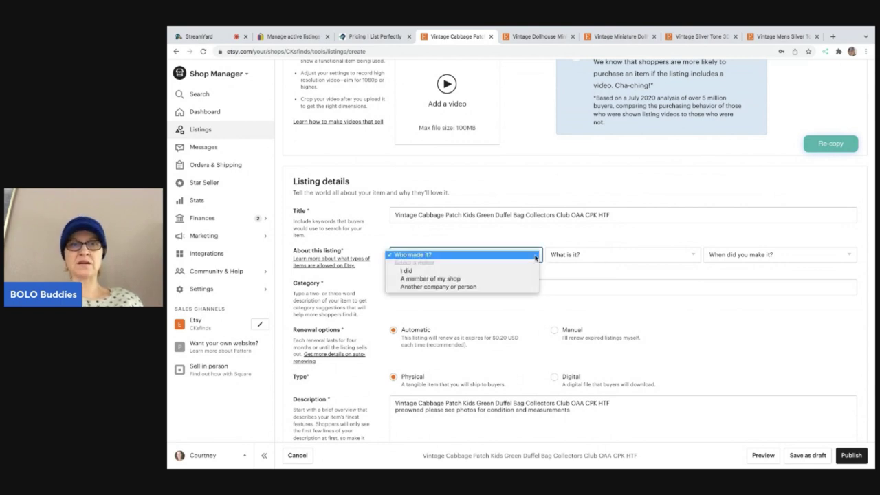
pyautogui.click(516, 288)
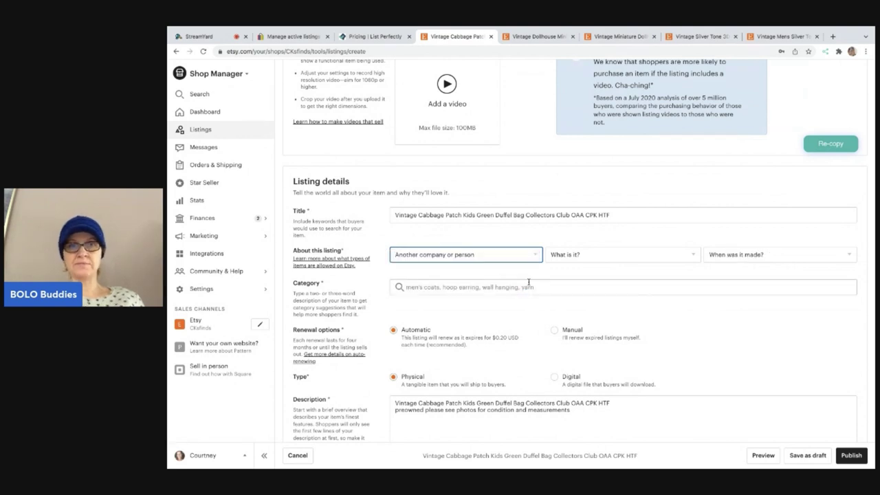
pyautogui.click(610, 259)
pyautogui.click(605, 271)
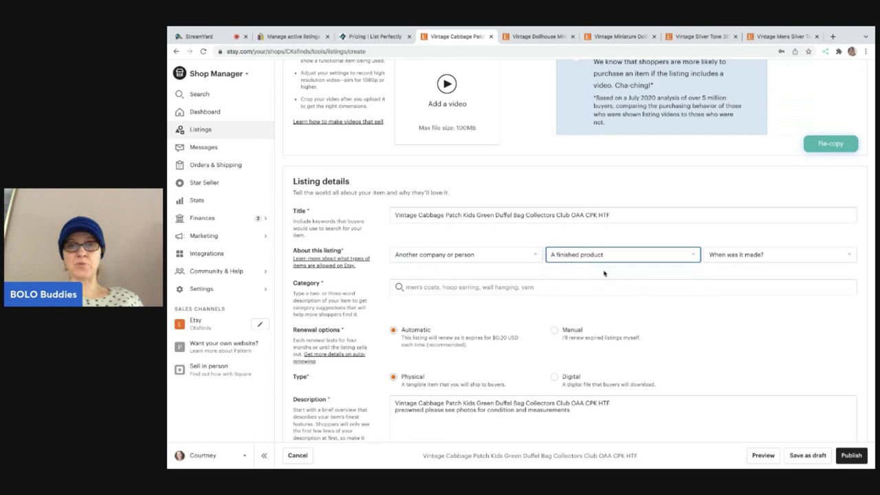
pyautogui.click(722, 256)
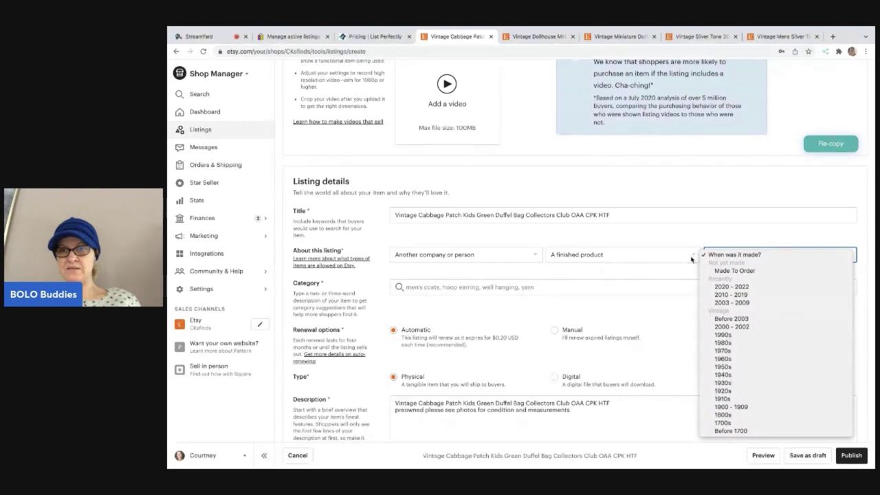
pyautogui.click(725, 318)
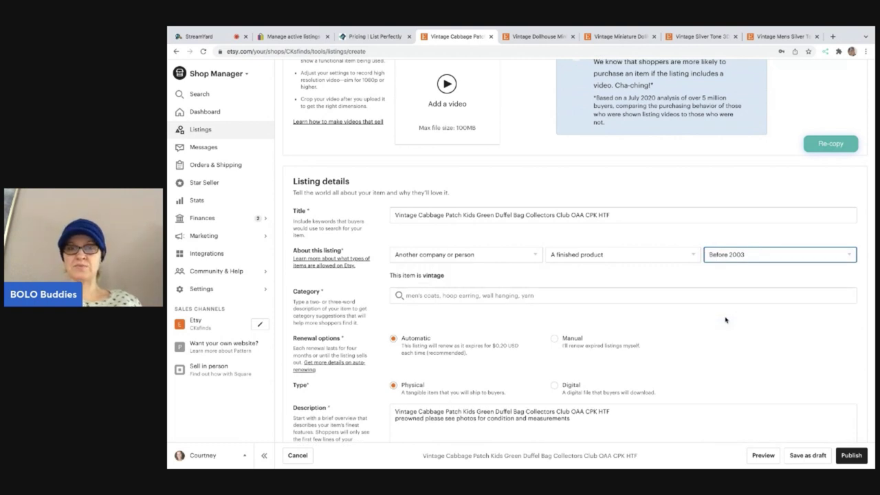
# Search the duffel bag's category for "doll accessories" and choose Doll Clothes & Accessories
pyautogui.click(617, 295)
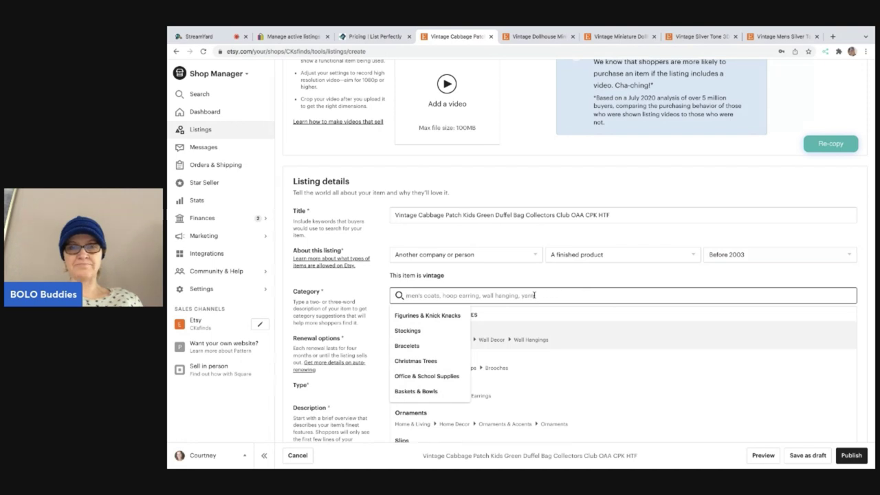
pyautogui.write('doll acce')
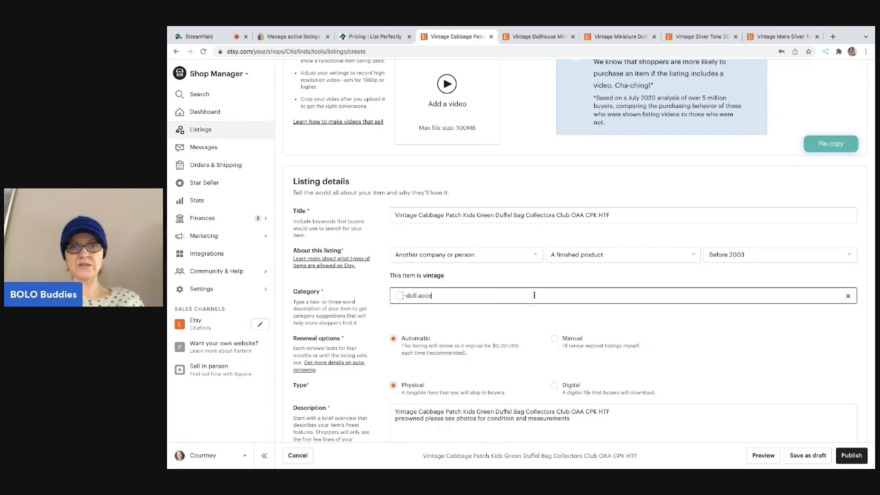
pyautogui.write('ssories')
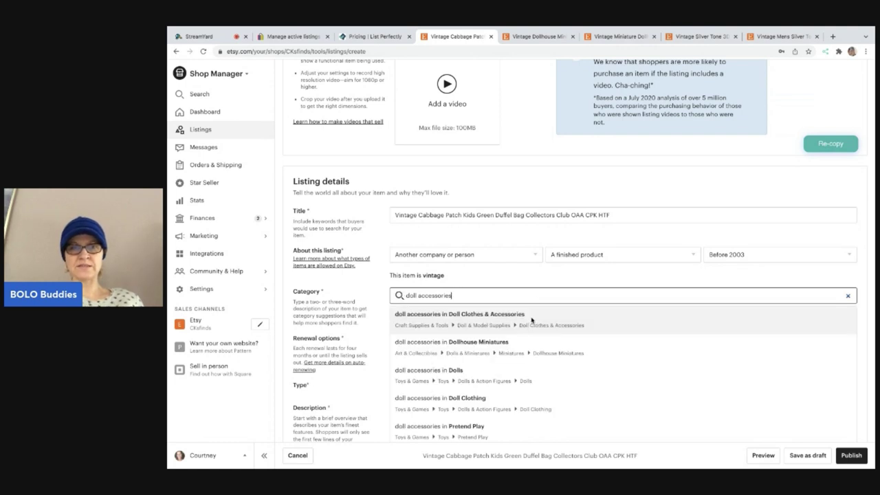
pyautogui.click(532, 319)
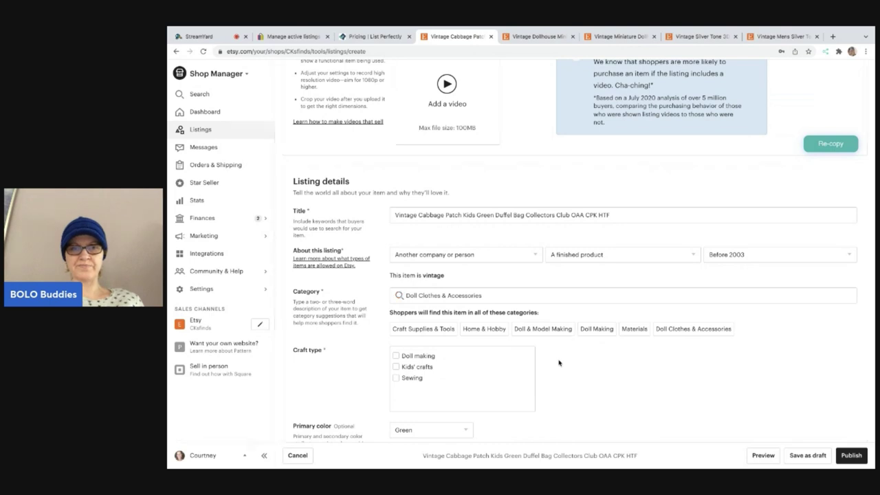
# Search the duffel bag's category again for "doll clothing" and choose Doll Clothes & Accessories under Craft Supplies & Tools
pyautogui.scroll(-1, 558, 363)
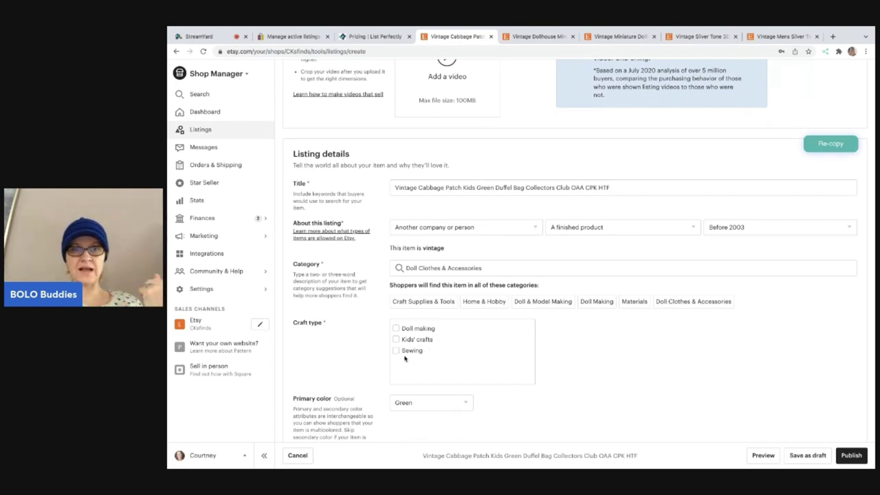
pyautogui.click(500, 268)
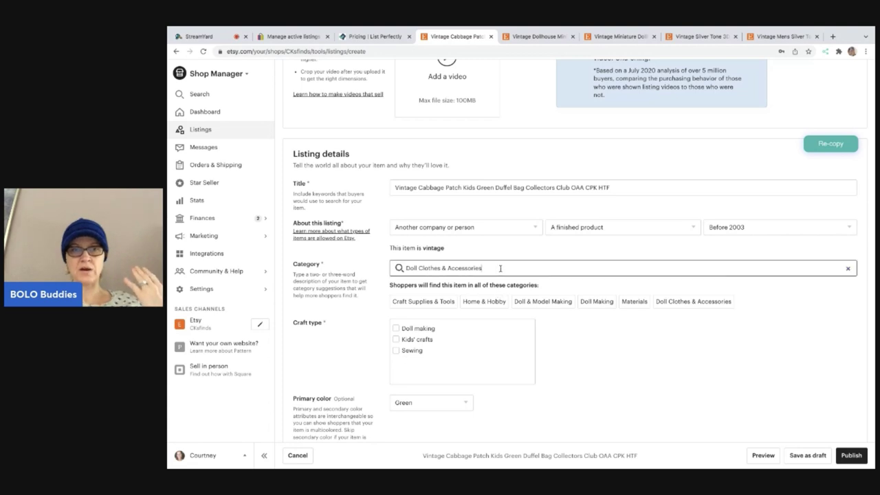
pyautogui.moveTo(495, 269); pyautogui.dragTo(472, 257)
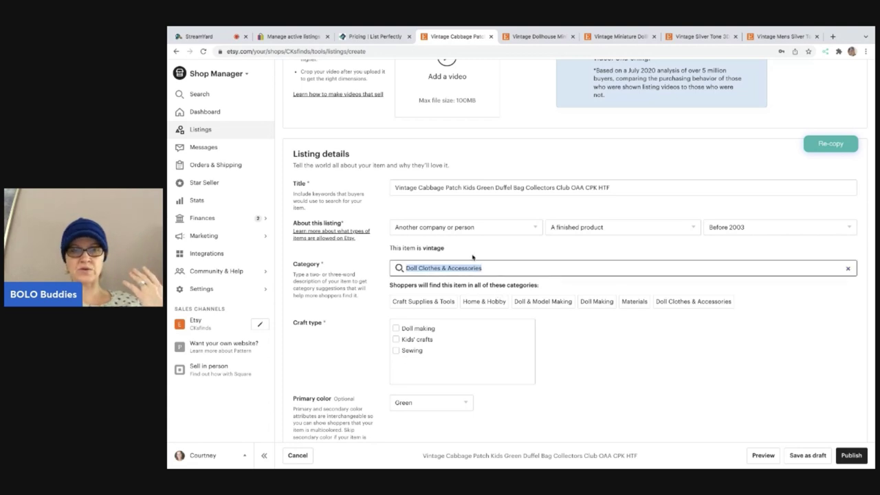
pyautogui.write('doll')
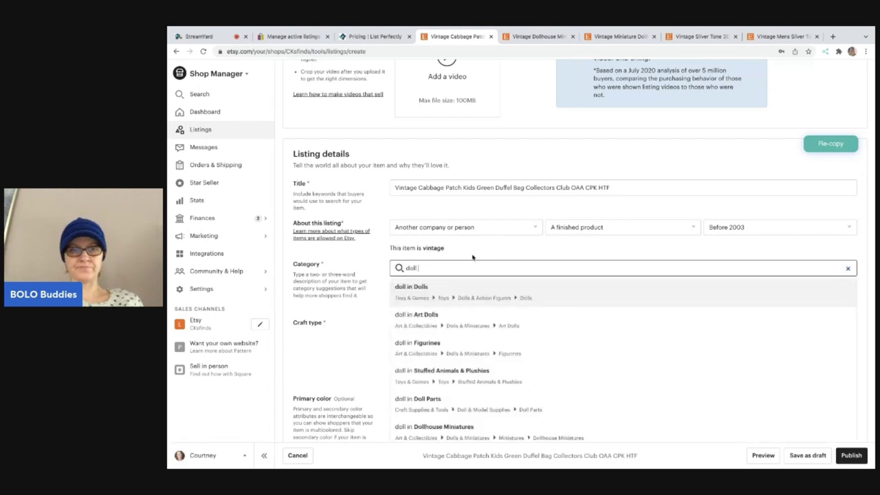
pyautogui.write(' clothing')
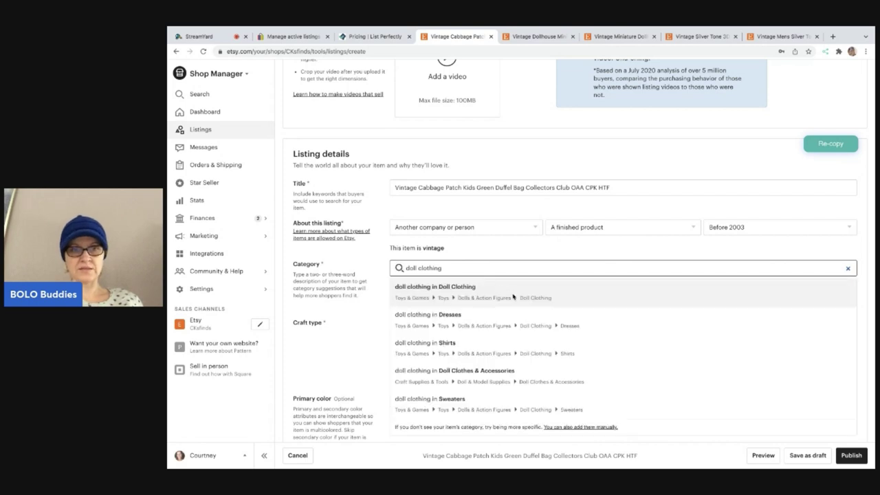
pyautogui.scroll(-1, 531, 343)
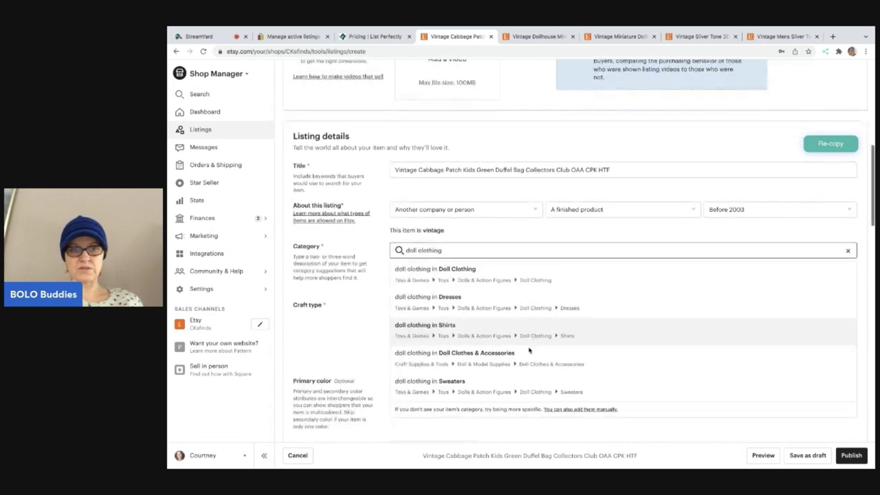
pyautogui.click(523, 360)
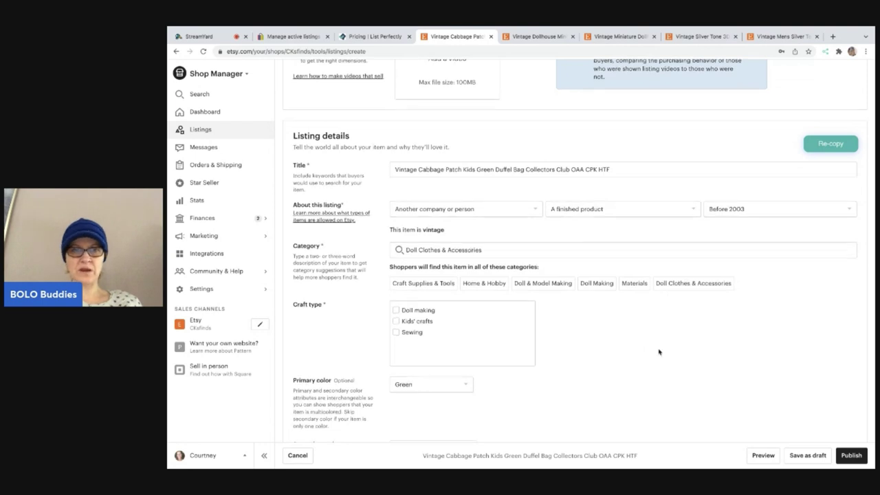
# Add the tag "Cabbage Patch Kids" to the duffel bag listing
pyautogui.scroll(-1, 408, 299)
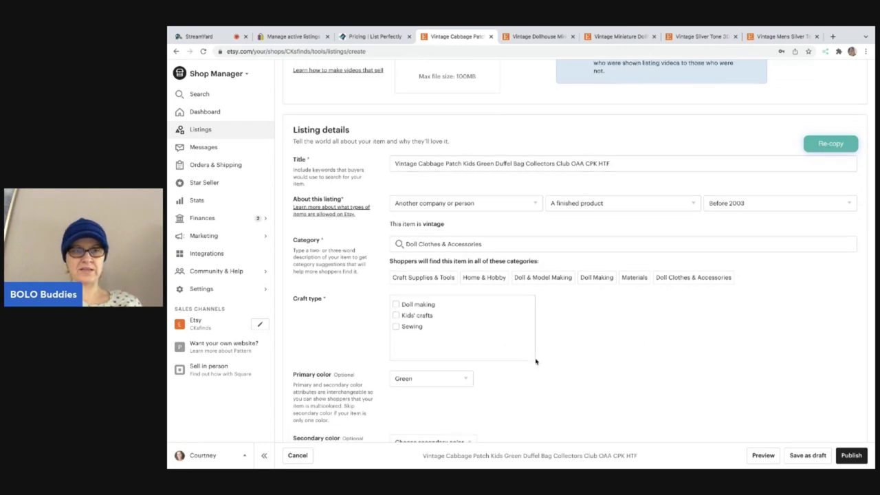
pyautogui.scroll(-3, 535, 360)
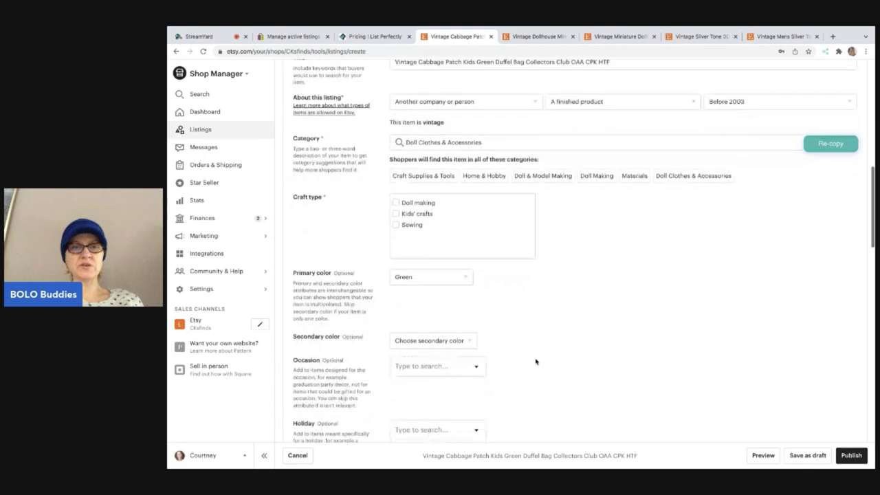
pyautogui.scroll(-2, 534, 360)
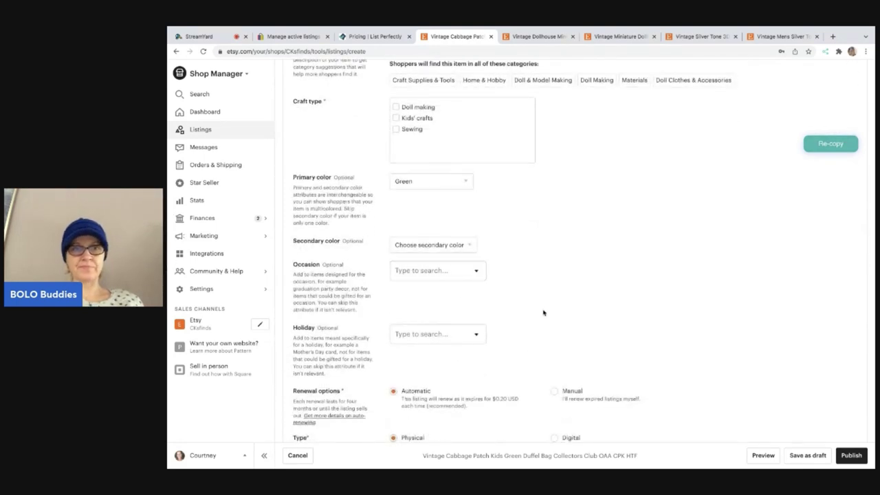
pyautogui.scroll(-3, 543, 311)
pyautogui.scroll(-1, 543, 313)
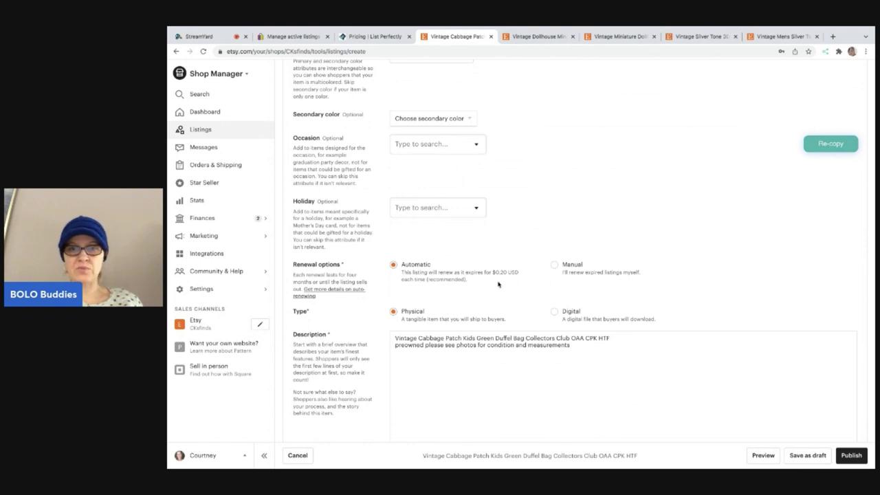
pyautogui.scroll(-3, 498, 284)
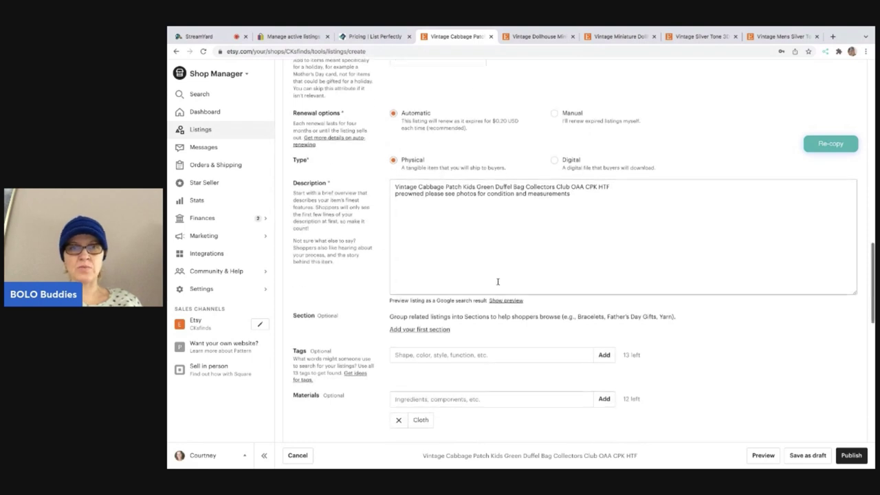
pyautogui.scroll(-1, 498, 281)
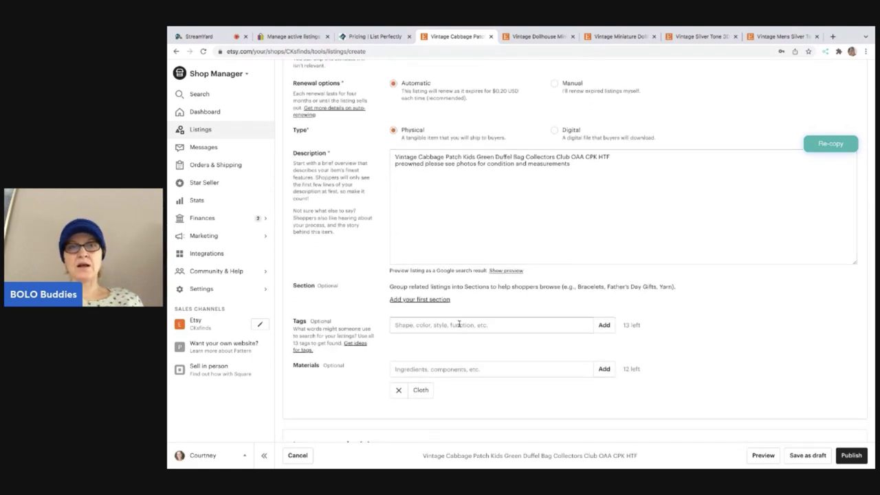
pyautogui.click(458, 324)
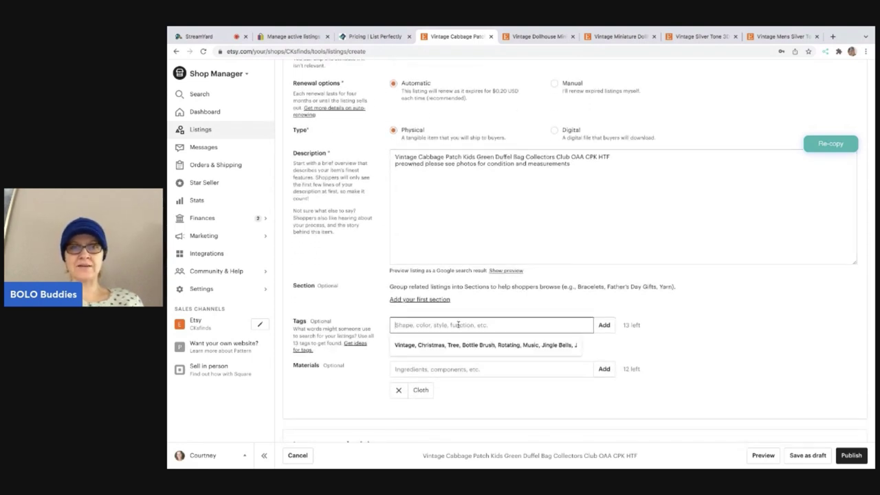
pyautogui.write('Ca')
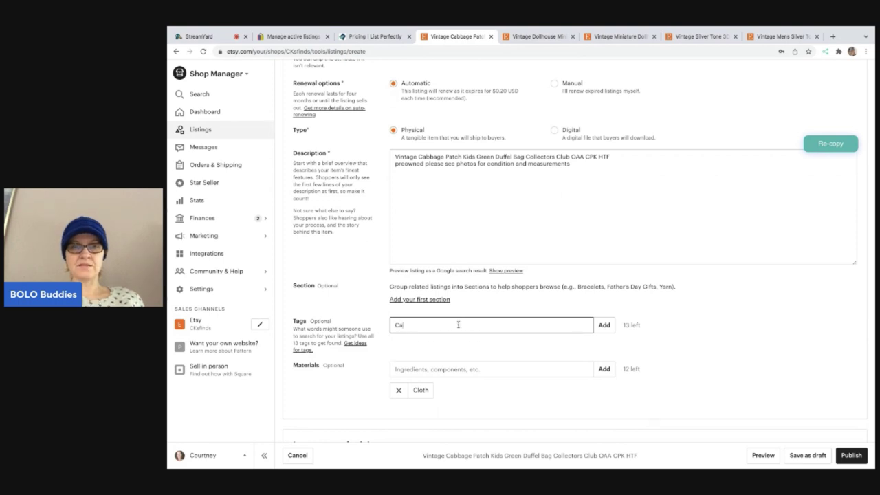
pyautogui.write('bbage Patc')
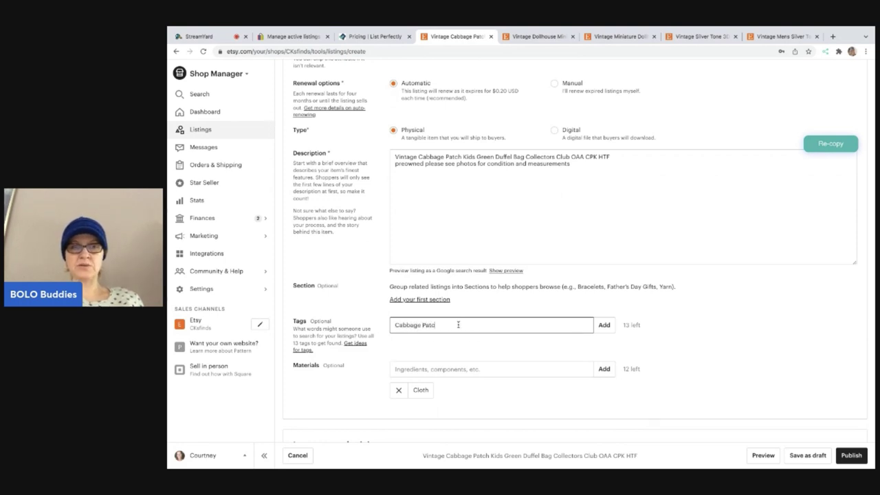
pyautogui.write('h Kids')
pyautogui.press('Return')
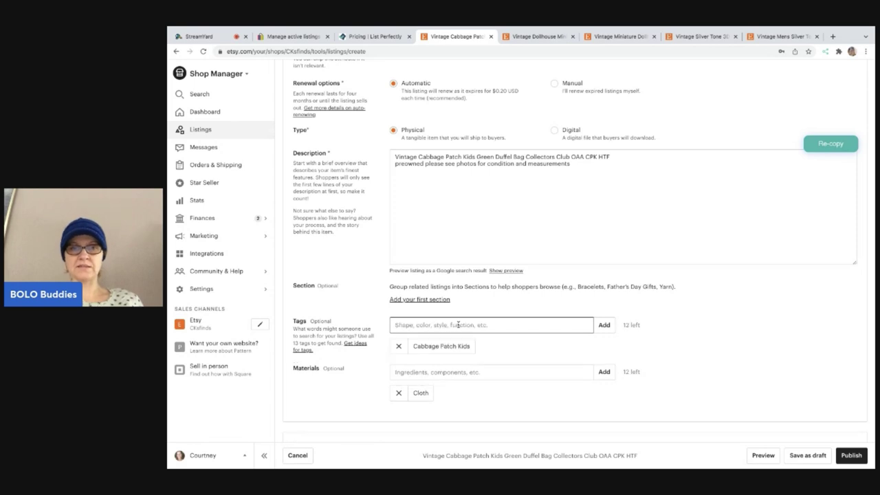
# Add the tags "CPK" and "Vintagee" to the duffel bag listing
pyautogui.write('C')
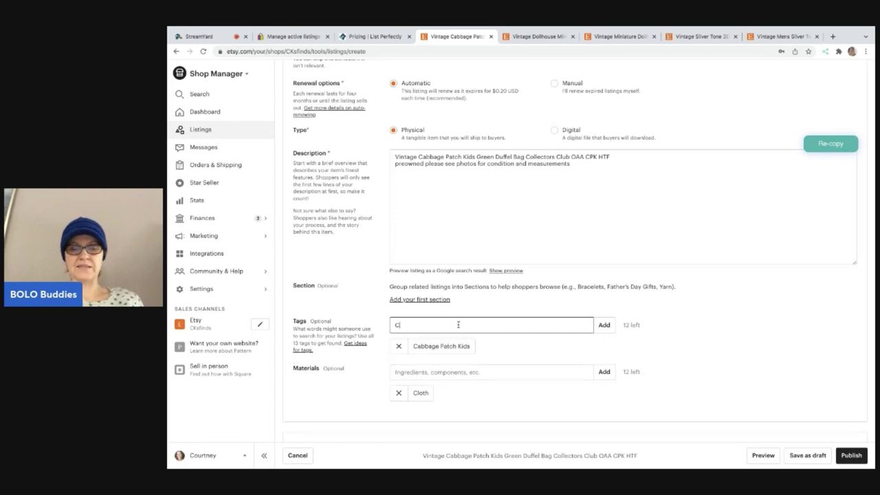
pyautogui.write('PK')
pyautogui.press('Return')
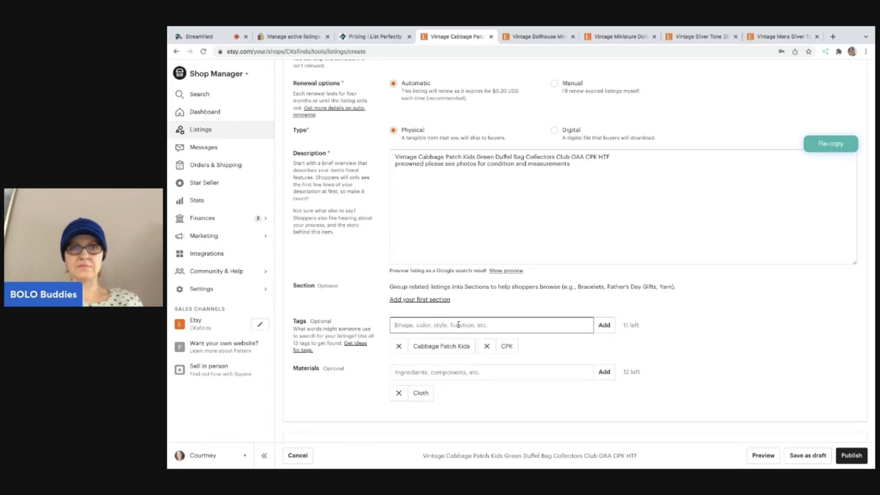
pyautogui.write('Vintagee')
pyautogui.press('Return')
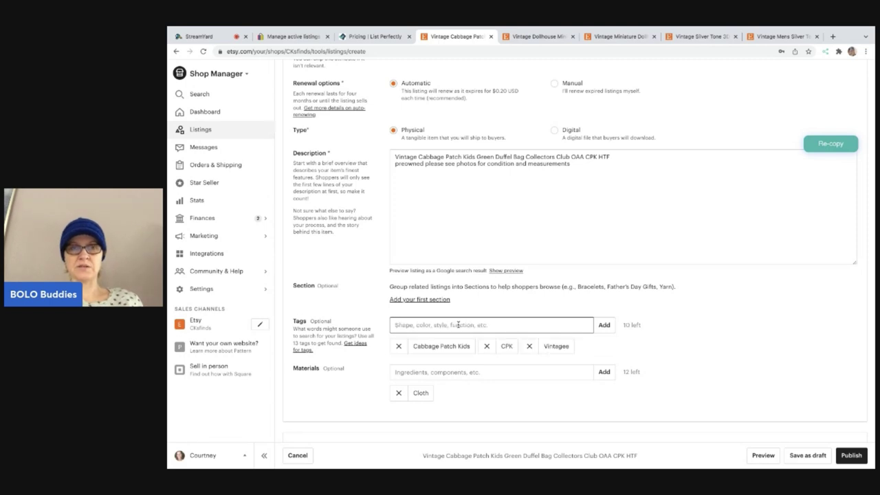
# Try to add "Cloth" to the duffel bag listing's materials
pyautogui.scroll(-2, 593, 374)
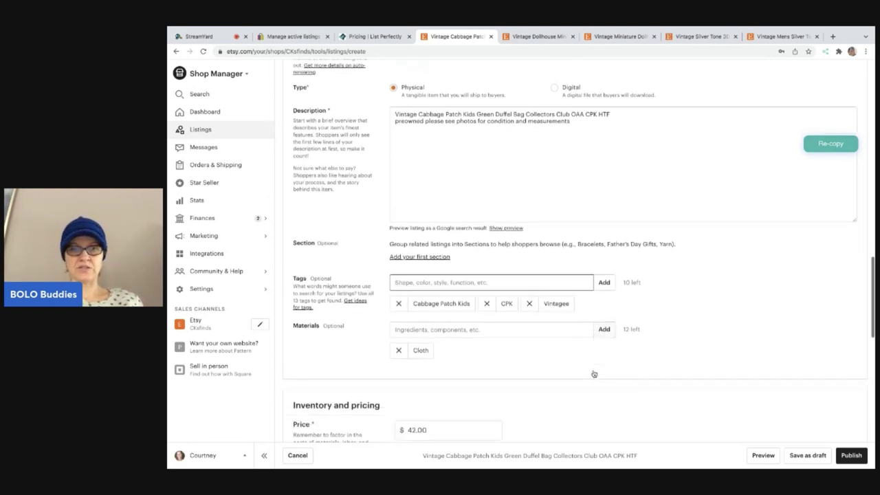
pyautogui.click(415, 330)
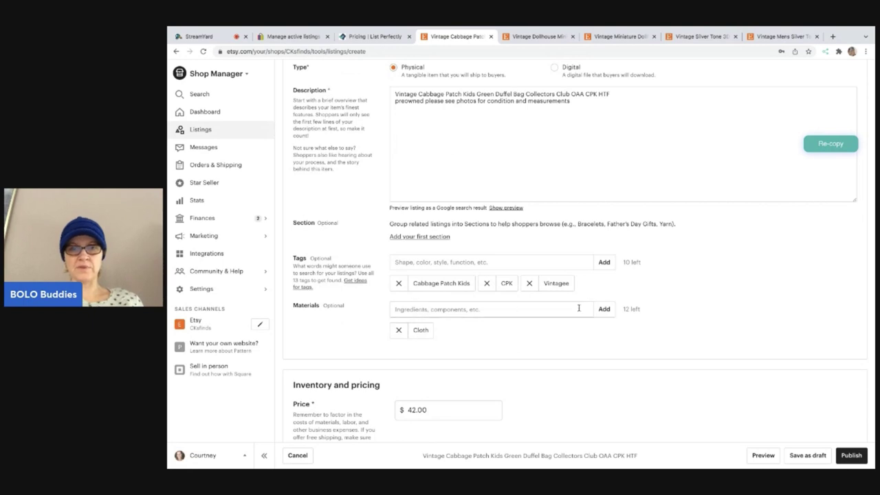
pyautogui.click(604, 310)
pyautogui.click(439, 309)
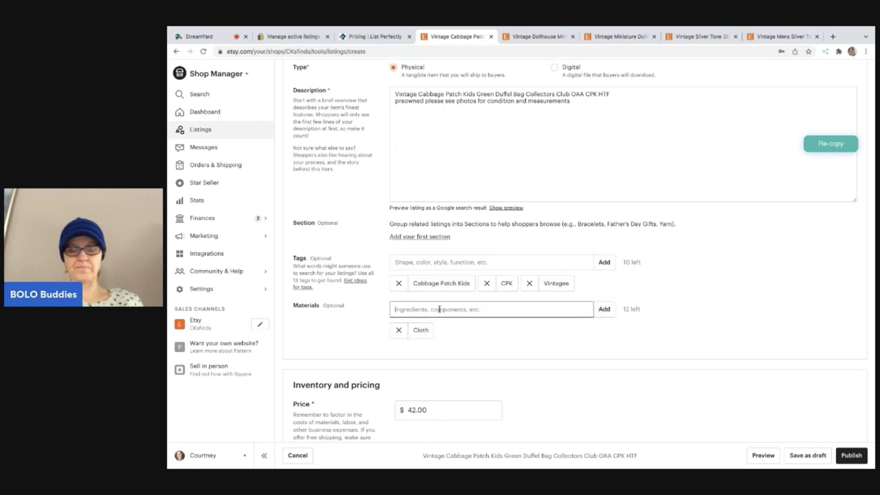
pyautogui.write('Cloth')
pyautogui.press('Return')
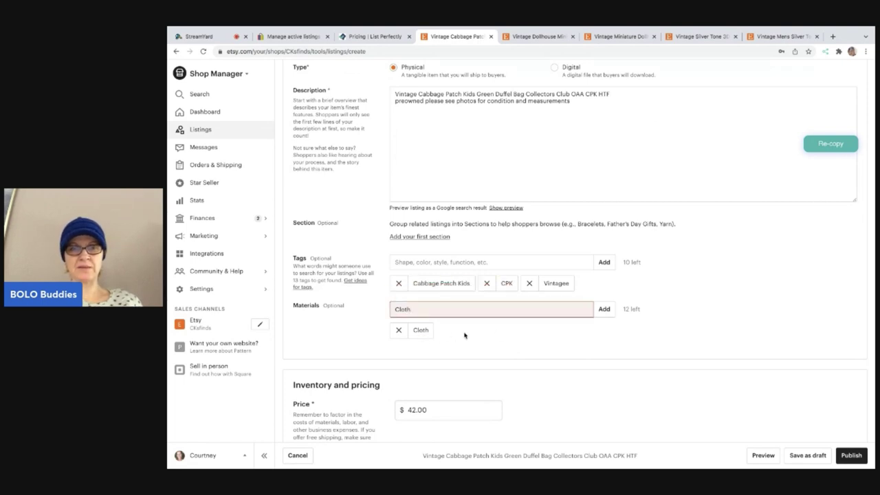
# Choose the "usa priority only" shipping option for the duffel bag listing
pyautogui.scroll(-3, 463, 335)
pyautogui.scroll(-2, 464, 335)
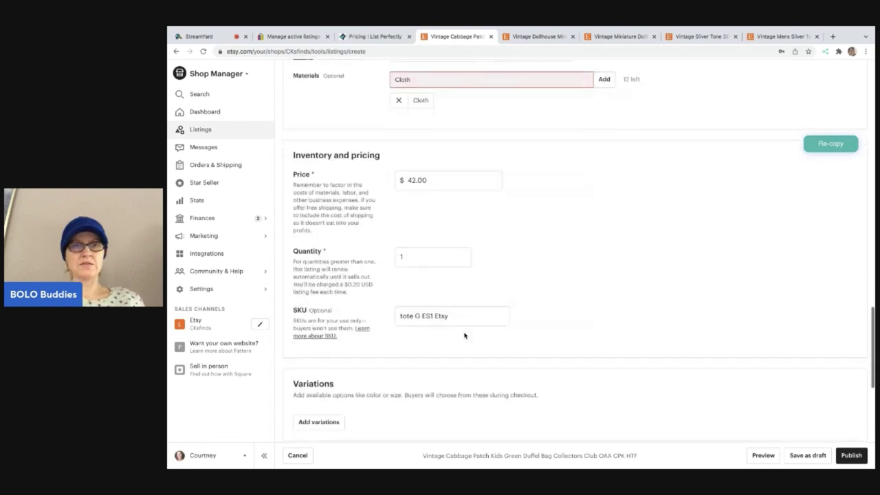
pyautogui.scroll(-1, 464, 336)
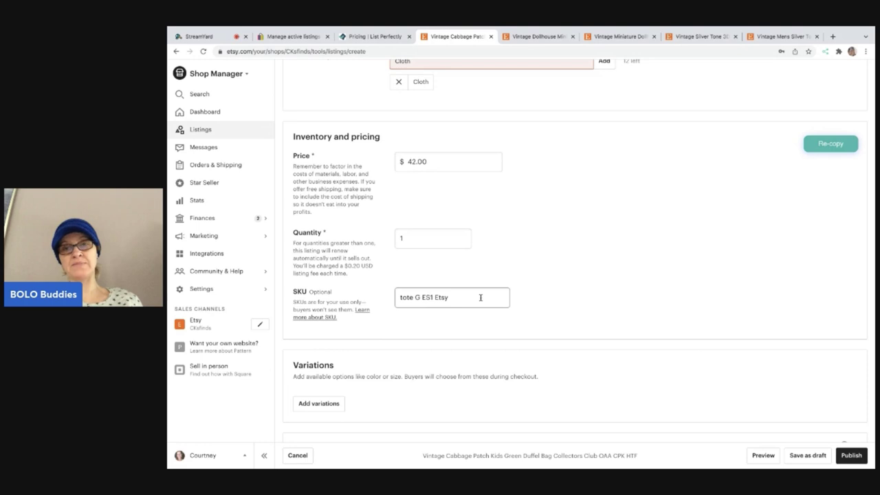
pyautogui.scroll(-2, 478, 297)
pyautogui.scroll(-3, 480, 297)
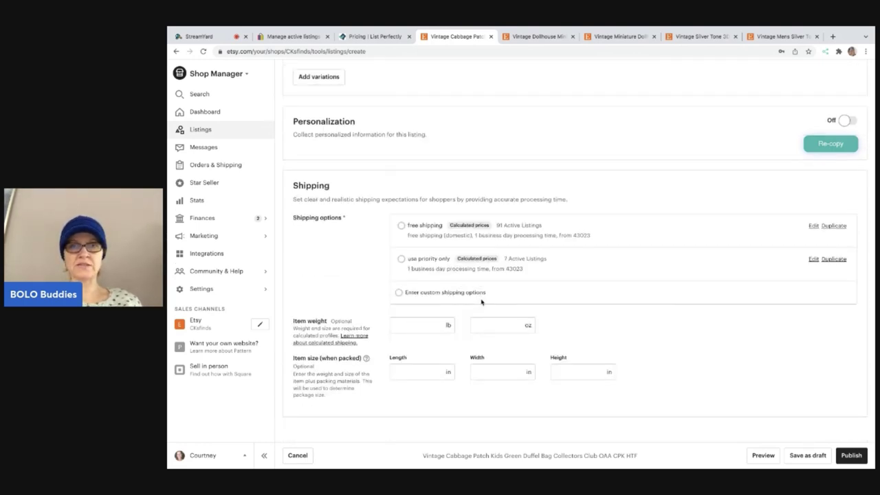
pyautogui.click(401, 260)
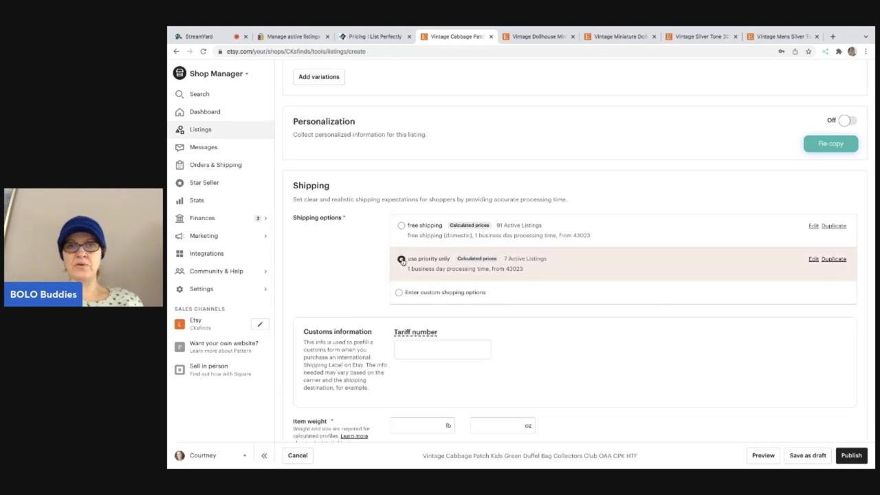
# Set the item weight to 2 lb and the packed size to 14 in length, 10 in width and 5 in height
pyautogui.scroll(-2, 447, 347)
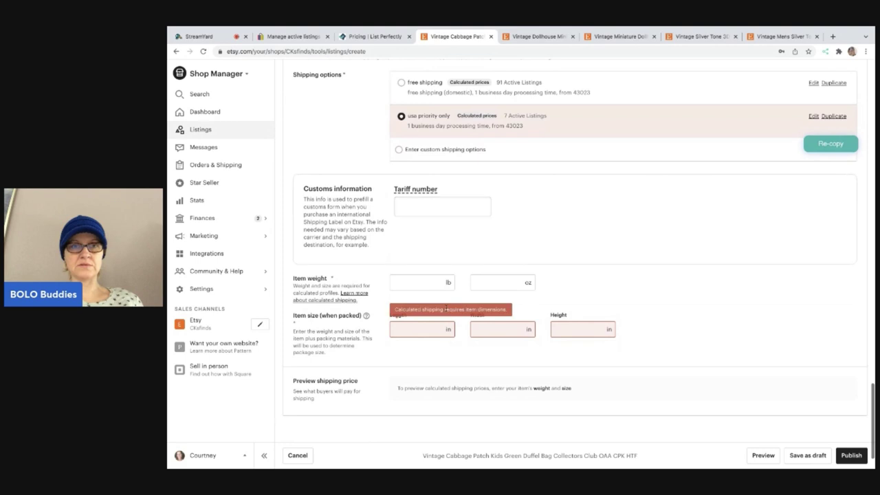
pyautogui.click(438, 283)
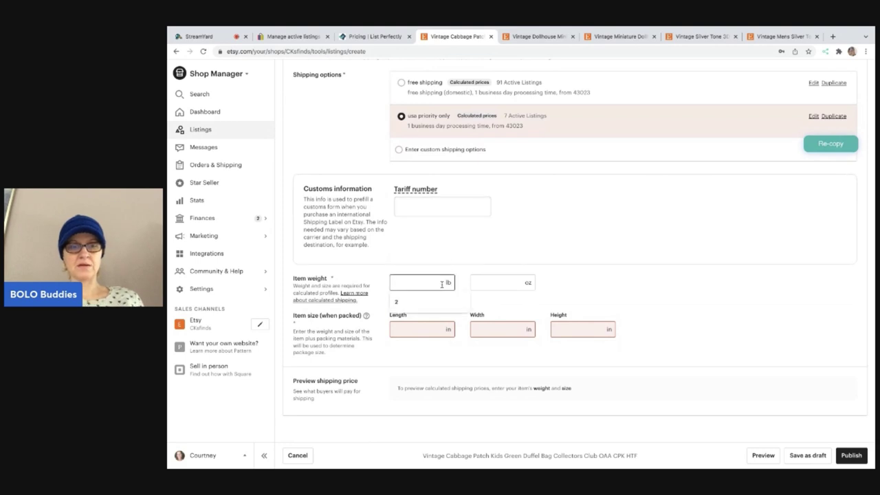
pyautogui.write('2')
pyautogui.click(432, 329)
pyautogui.write('1')
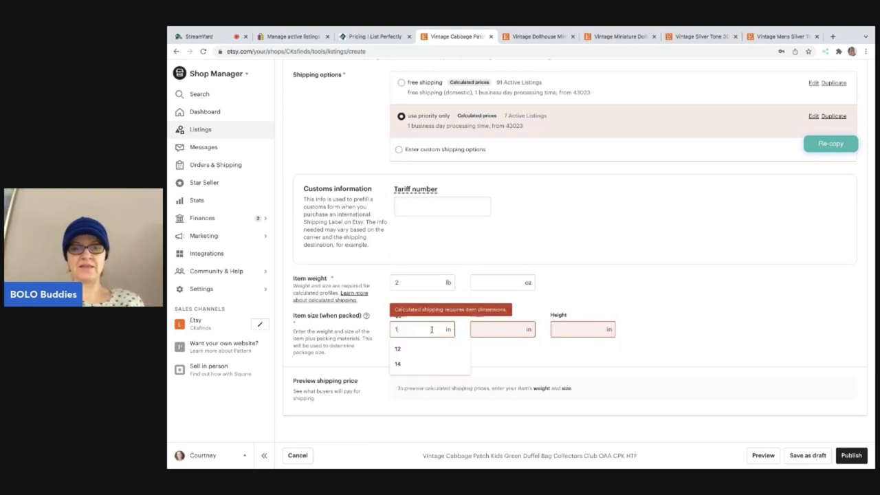
pyautogui.write('4')
pyautogui.press('Tab')
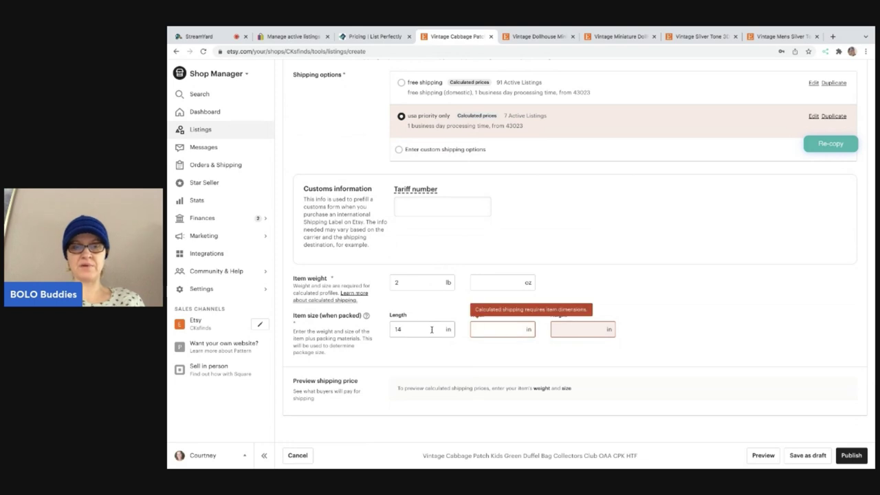
pyautogui.write('10')
pyautogui.press('Tab')
pyautogui.write('5')
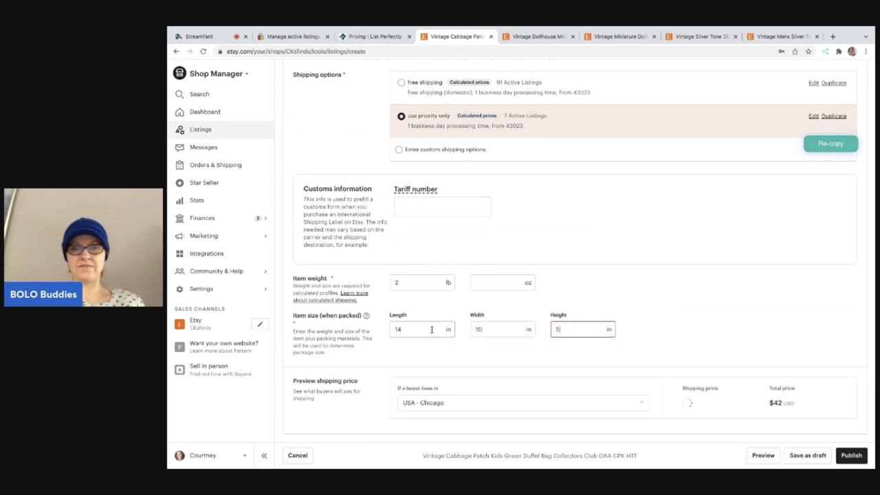
# Try to publish the duffel bag listing and accept the listing fee
pyautogui.scroll(-3, 619, 303)
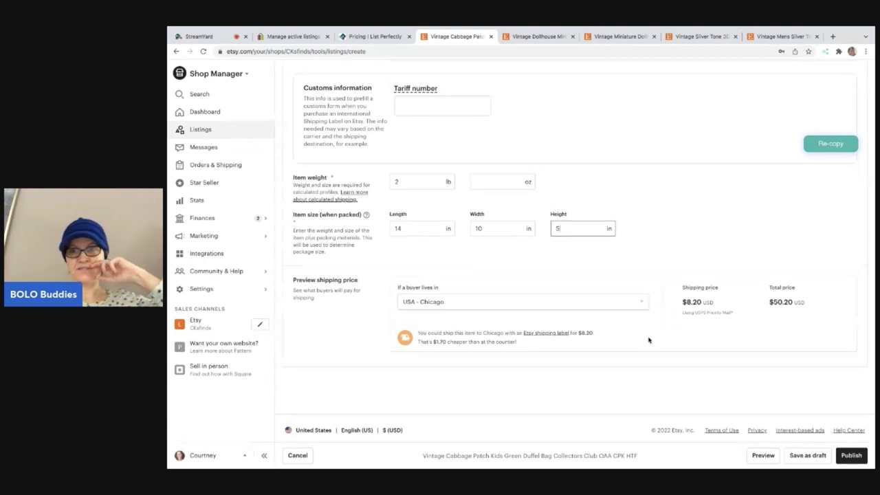
pyautogui.click(853, 455)
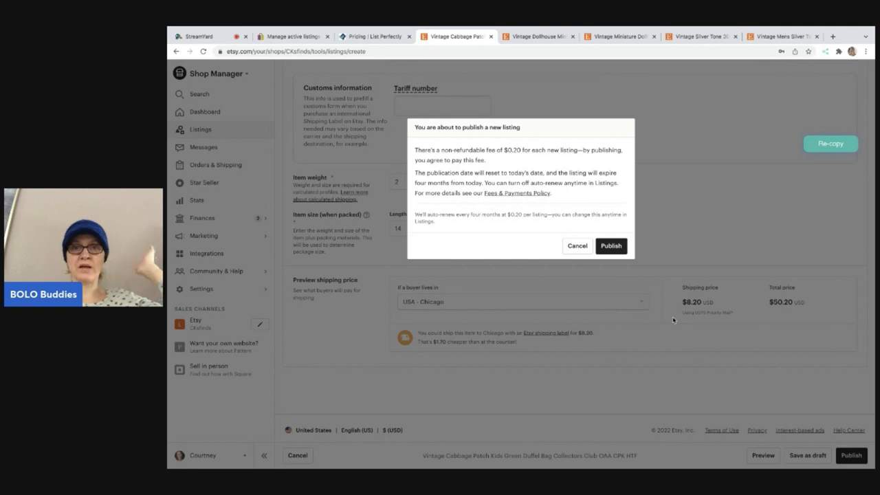
pyautogui.click(612, 246)
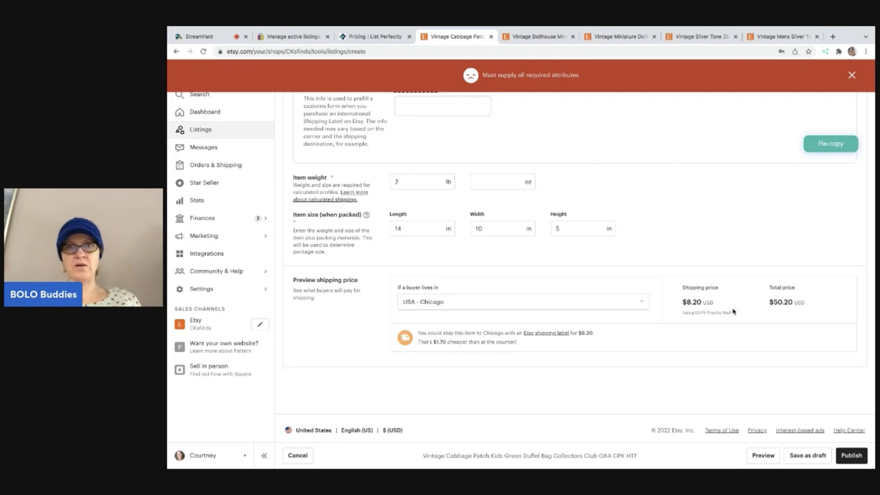
# Clear the duplicate "Cloth" text from the materials entry of the duffel bag listing
pyautogui.scroll(5, 733, 311)
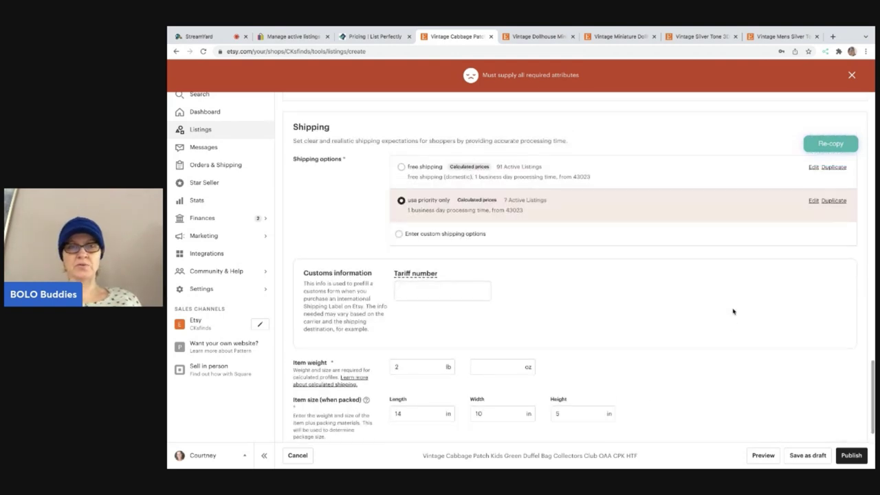
pyautogui.scroll(3, 733, 312)
pyautogui.scroll(10, 733, 311)
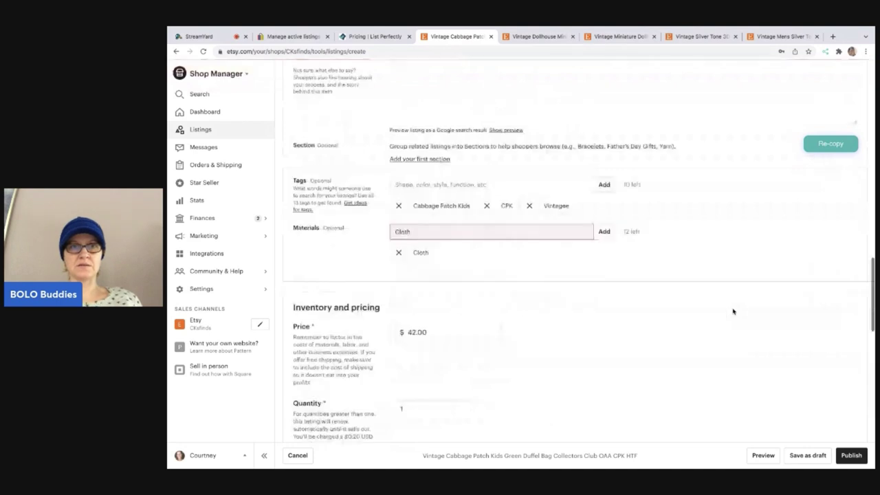
pyautogui.click(604, 233)
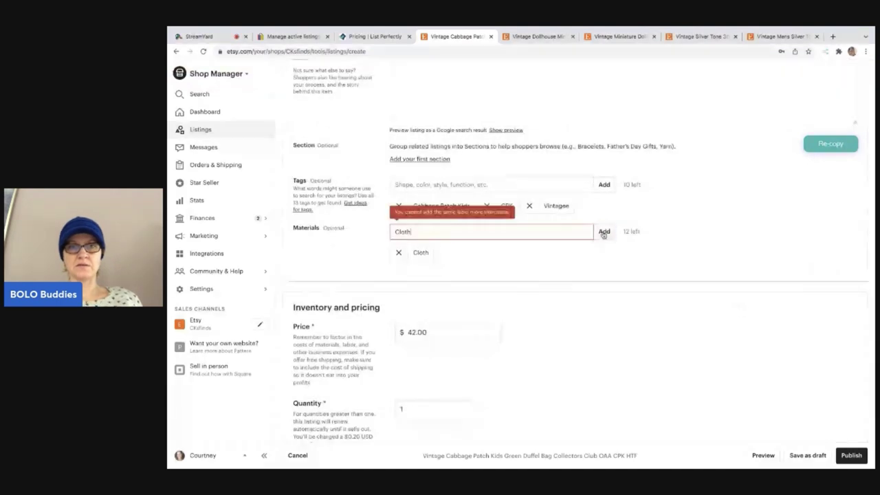
pyautogui.moveTo(461, 231); pyautogui.dragTo(365, 222)
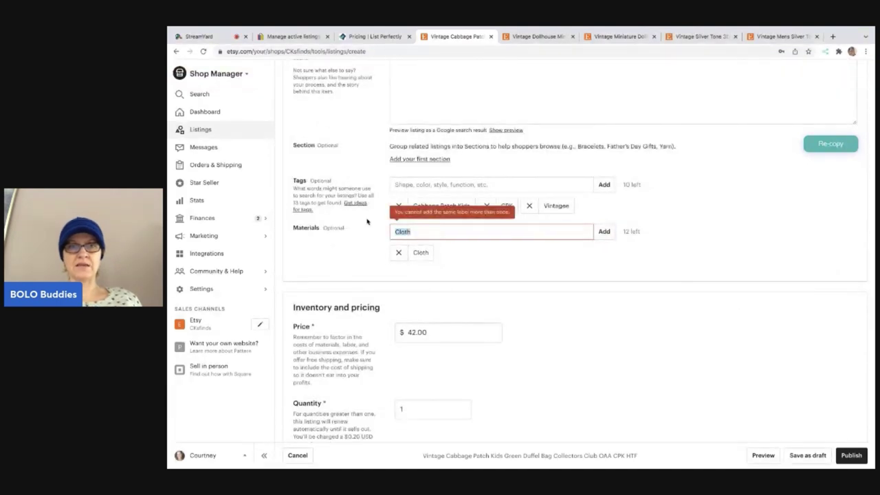
pyautogui.press('BackSpace')
# Try again to publish the duffel bag listing with the materials entry emptied
pyautogui.scroll(8, 643, 295)
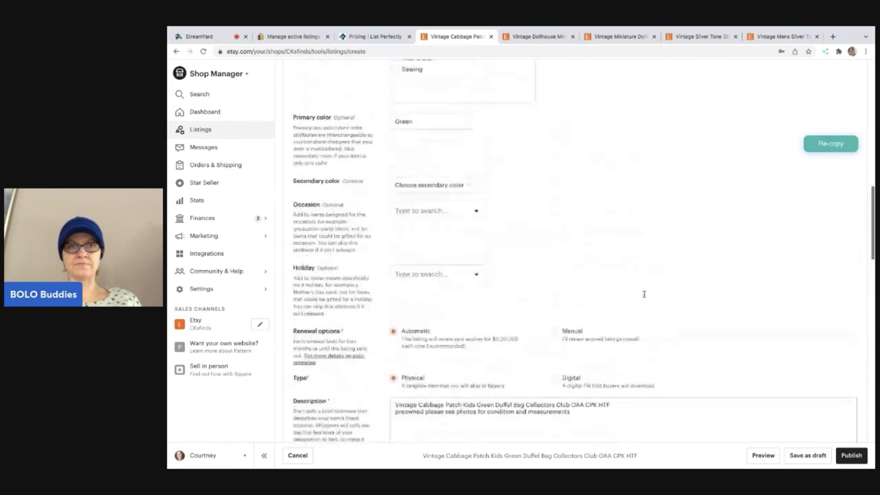
pyautogui.scroll(5, 645, 297)
pyautogui.scroll(-15, 644, 295)
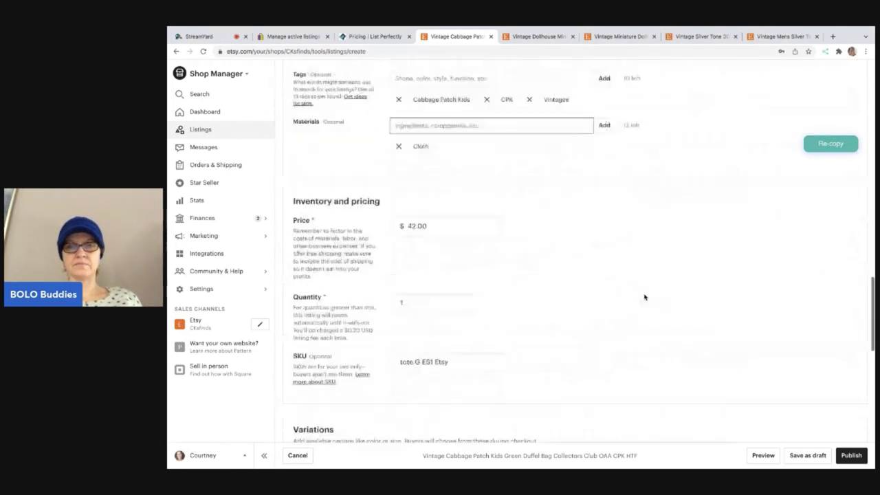
pyautogui.click(850, 457)
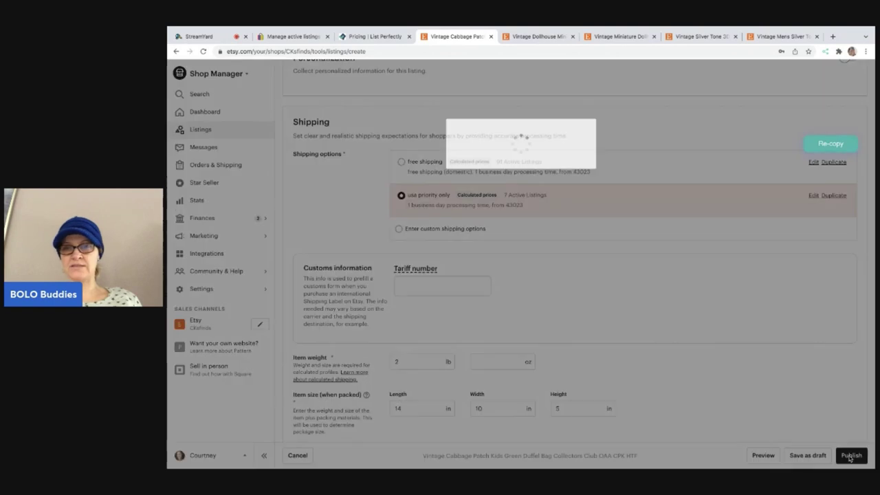
pyautogui.click(612, 246)
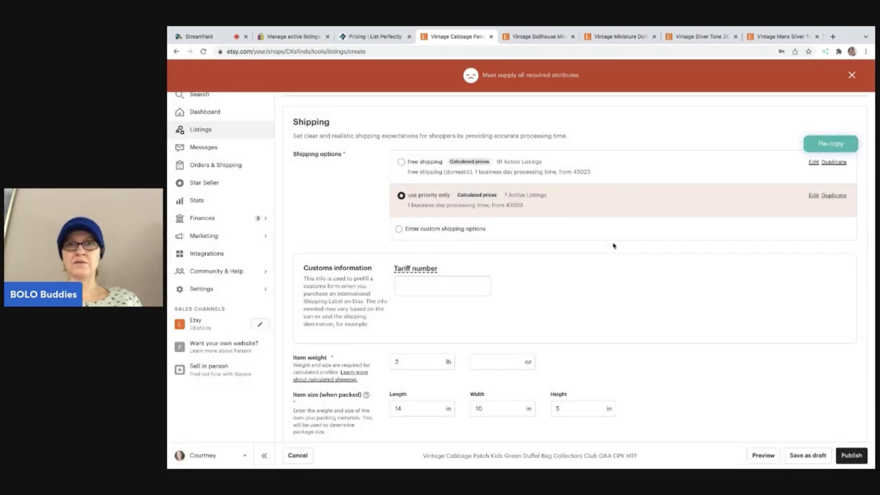
# Review the whole duffel bag listing form, from photos and listing details to shipping, for required attributes still left empty
pyautogui.scroll(5, 614, 246)
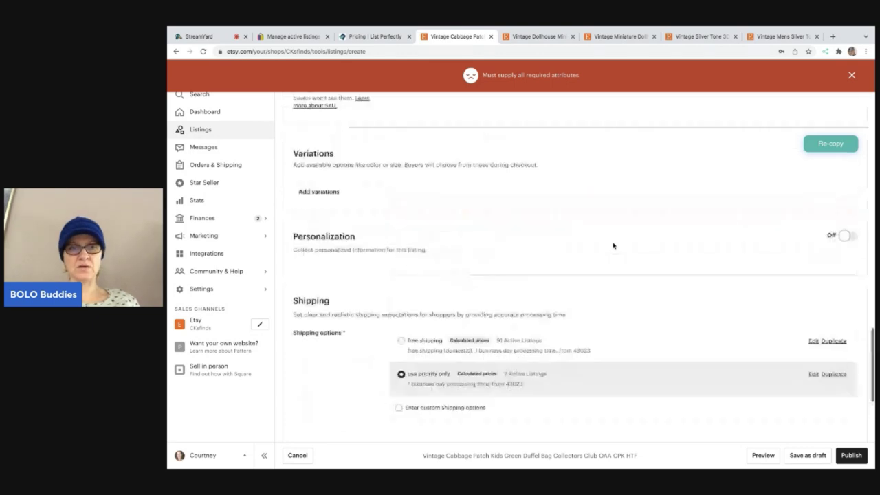
pyautogui.scroll(10, 614, 246)
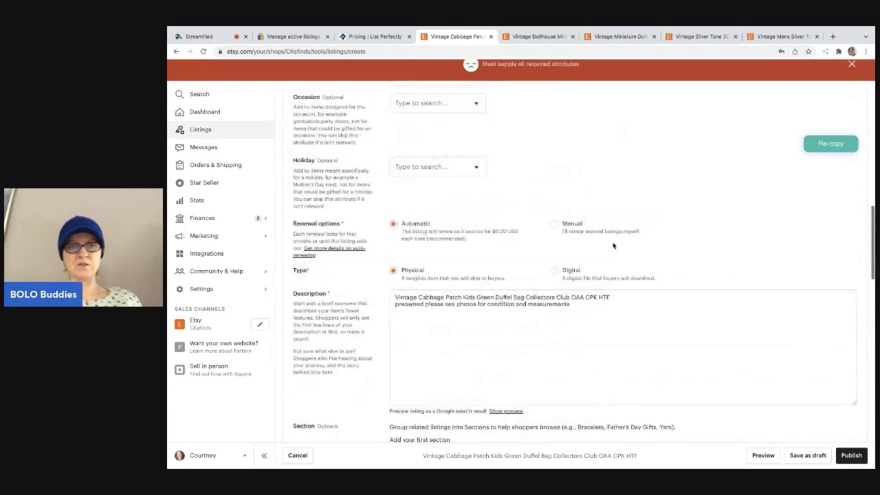
pyautogui.scroll(10, 614, 246)
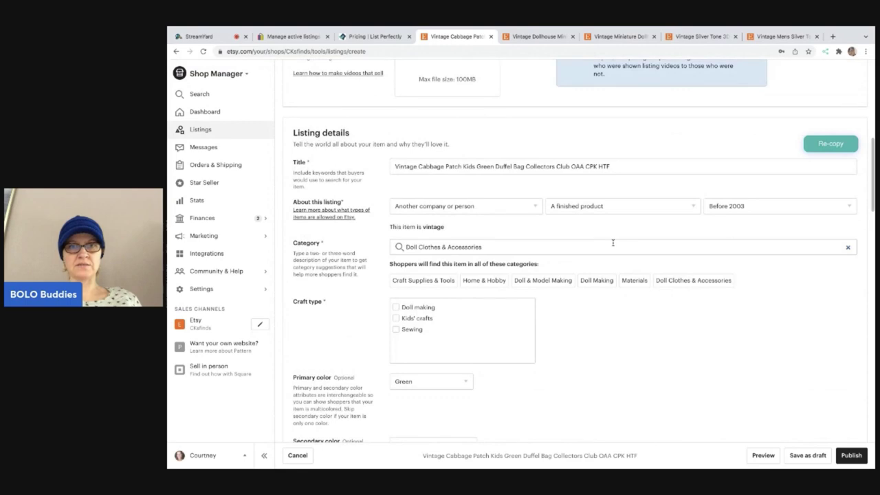
pyautogui.scroll(8, 612, 242)
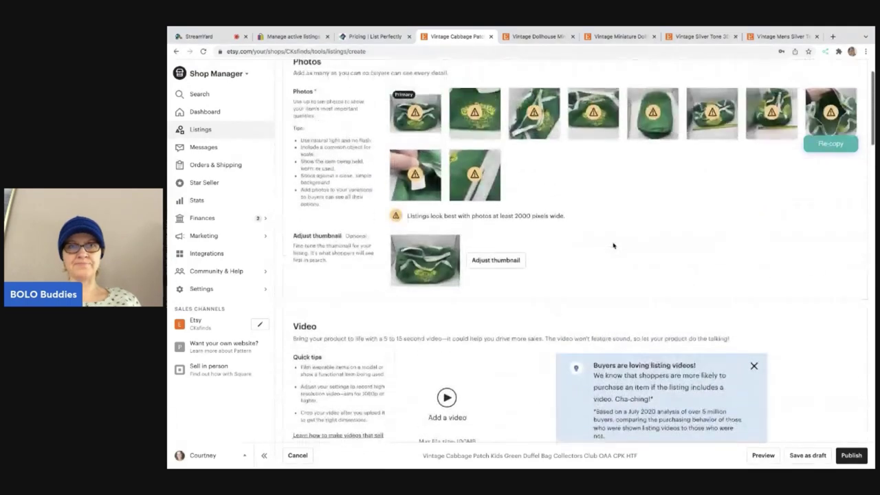
pyautogui.scroll(2, 613, 245)
pyautogui.scroll(-5, 613, 245)
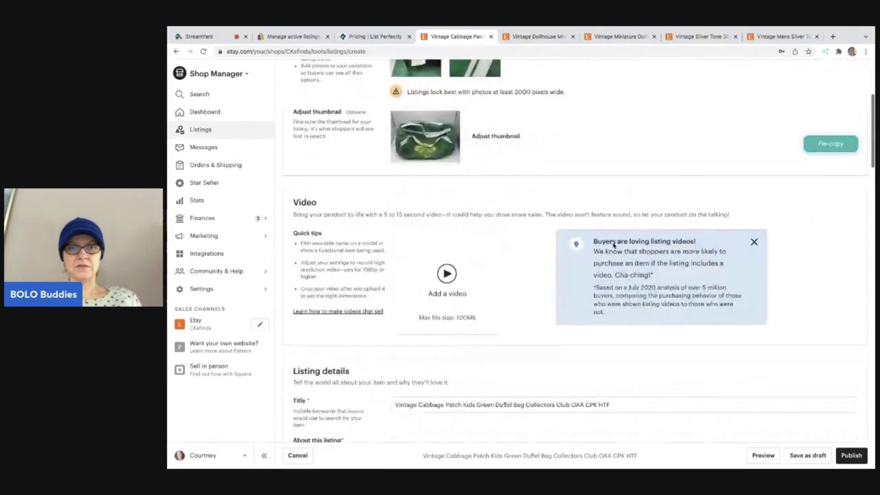
pyautogui.scroll(-3, 781, 275)
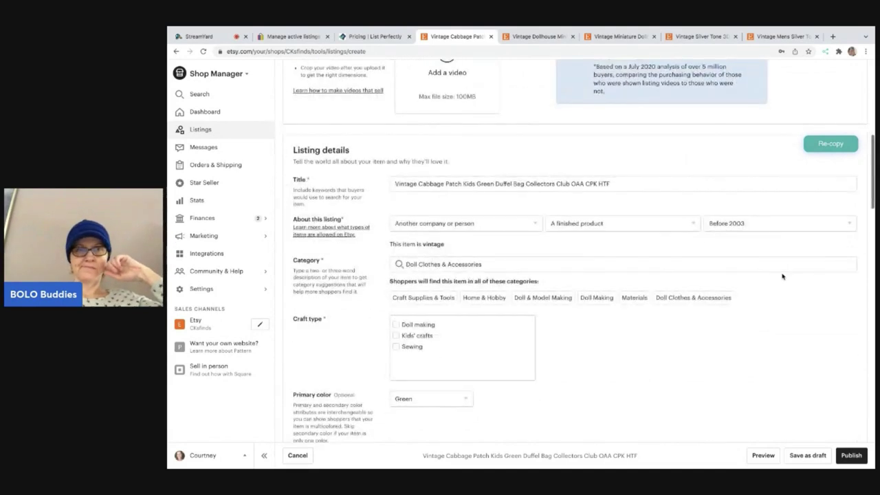
pyautogui.scroll(-1, 782, 275)
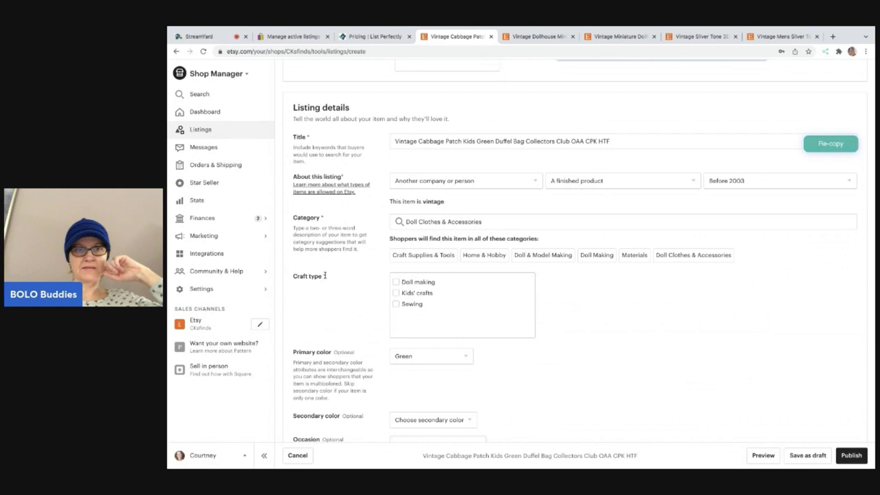
pyautogui.scroll(-1, 323, 277)
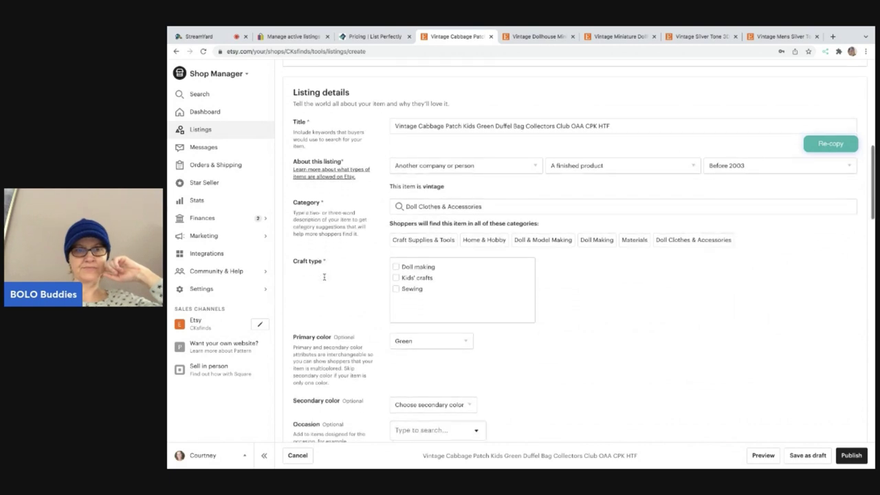
pyautogui.scroll(-4, 324, 276)
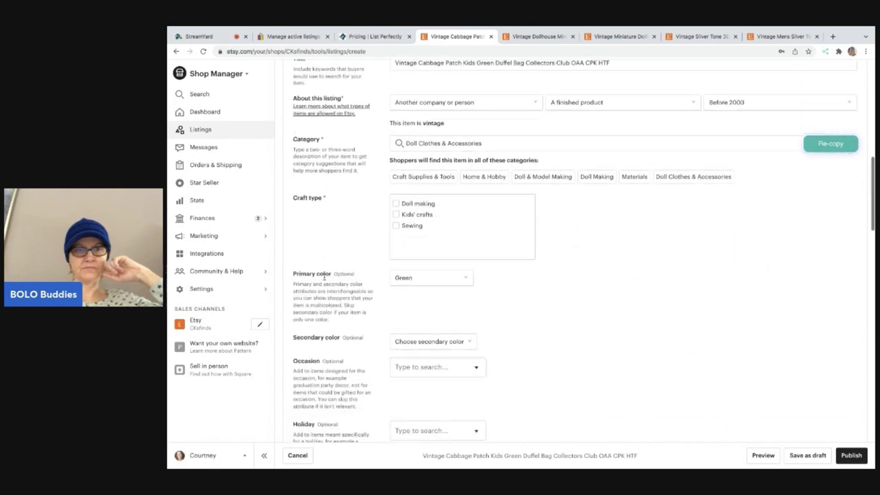
pyautogui.scroll(-1, 325, 278)
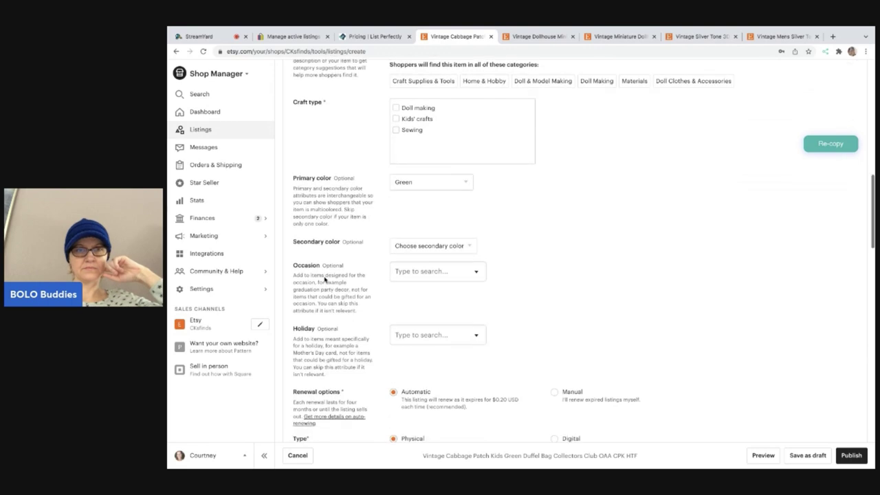
pyautogui.scroll(-2, 325, 278)
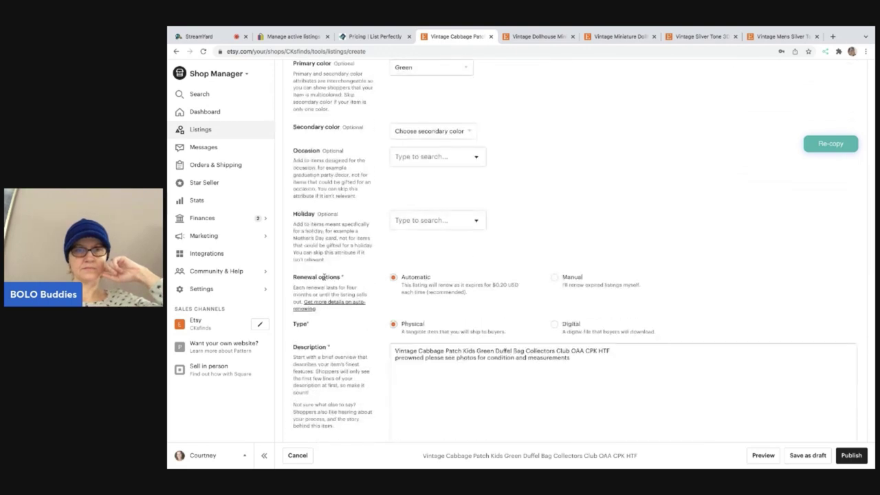
pyautogui.scroll(-2, 324, 276)
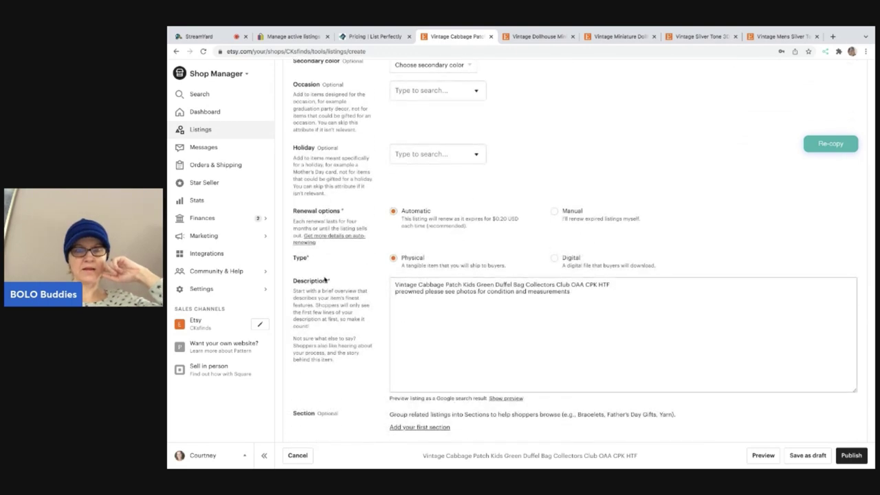
pyautogui.scroll(-3, 325, 280)
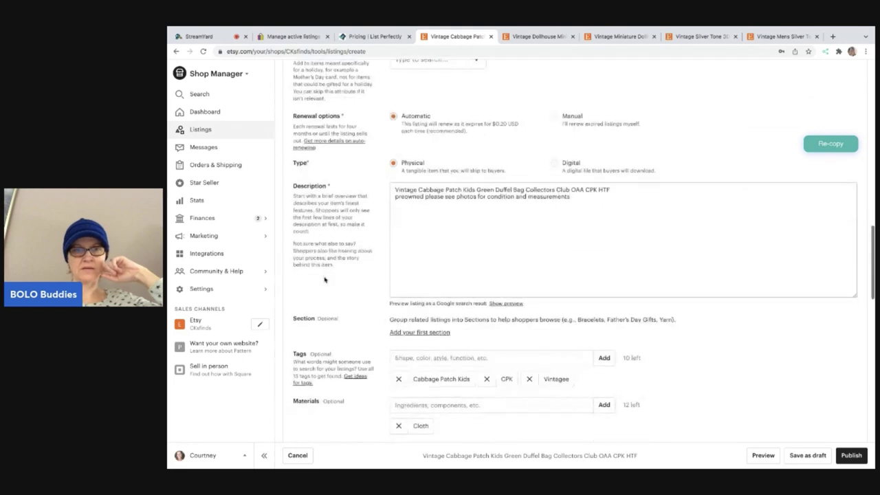
pyautogui.scroll(-8, 325, 278)
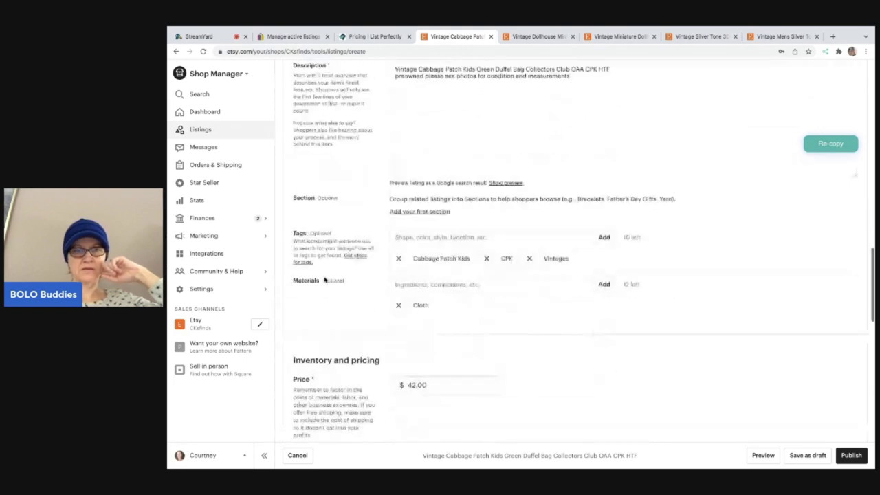
pyautogui.scroll(-5, 324, 277)
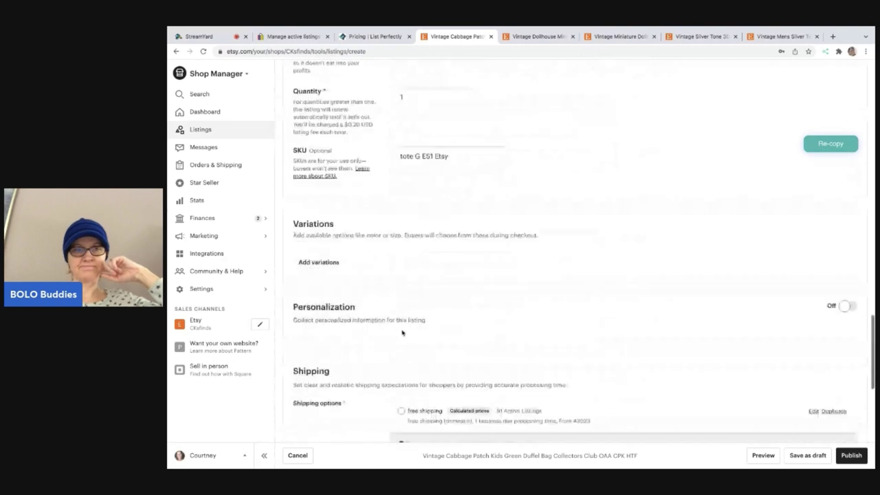
pyautogui.scroll(-4, 402, 333)
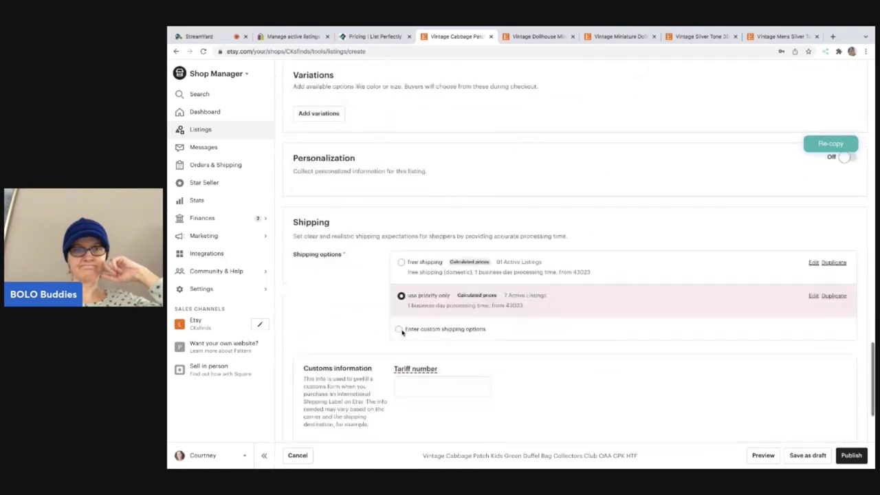
pyautogui.scroll(-1, 402, 336)
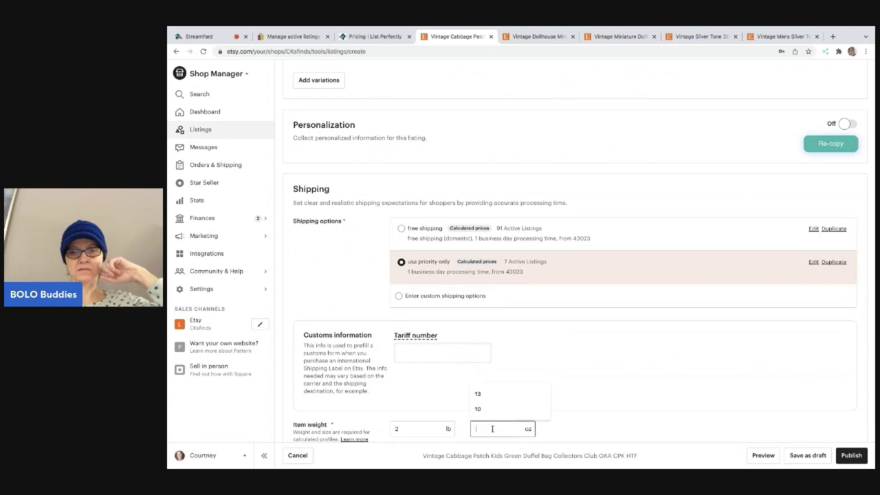
pyautogui.scroll(-4, 715, 372)
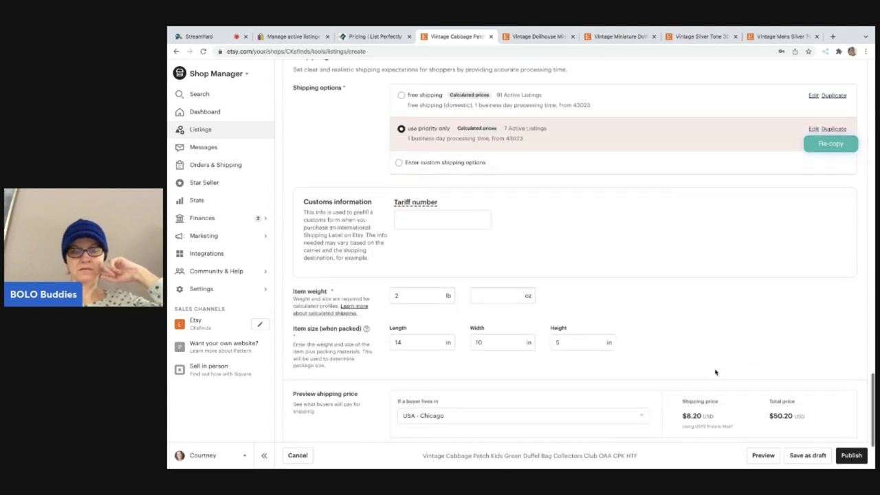
pyautogui.scroll(-4, 715, 371)
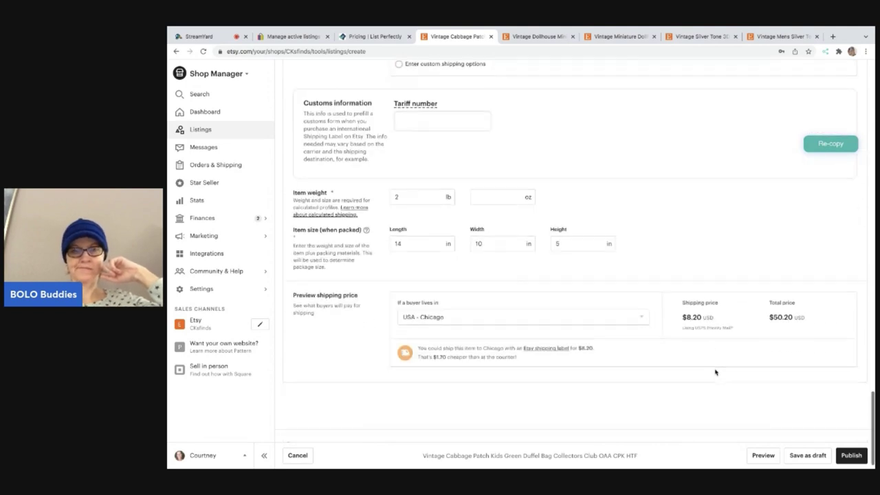
# Try once more to publish the duffel bag listing, accept the listing fee and dismiss the error banner
pyautogui.click(850, 456)
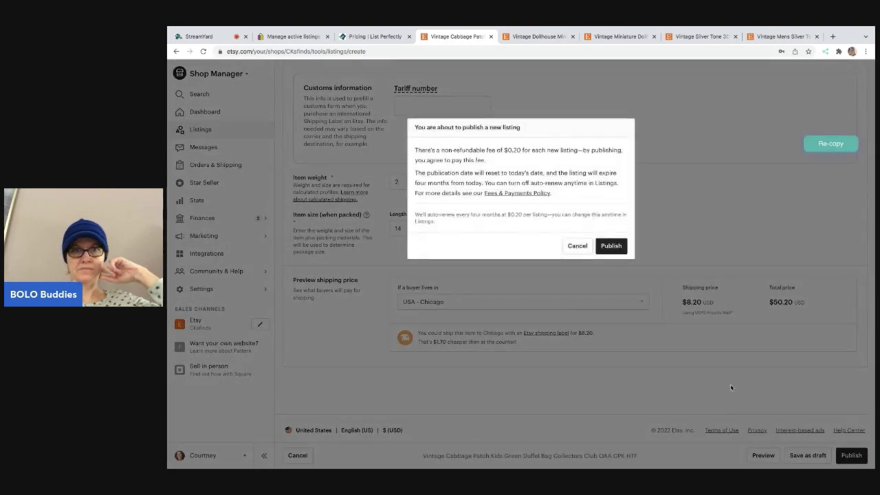
pyautogui.click(611, 247)
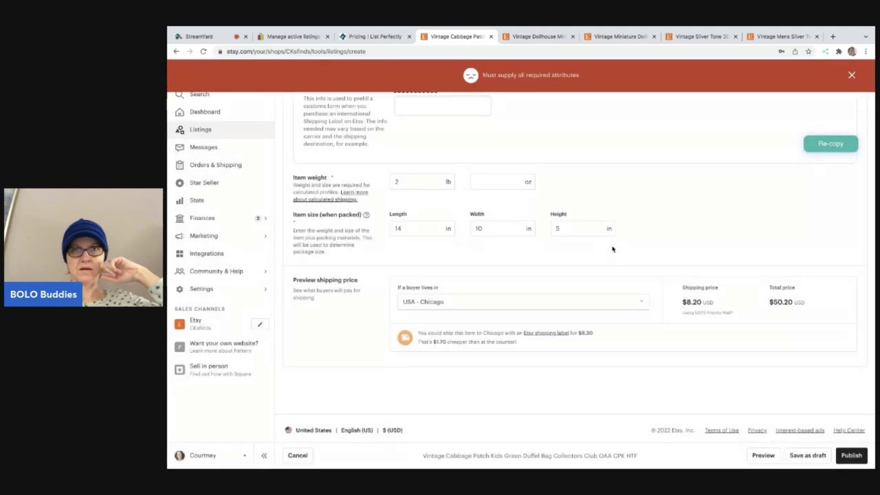
pyautogui.click(851, 77)
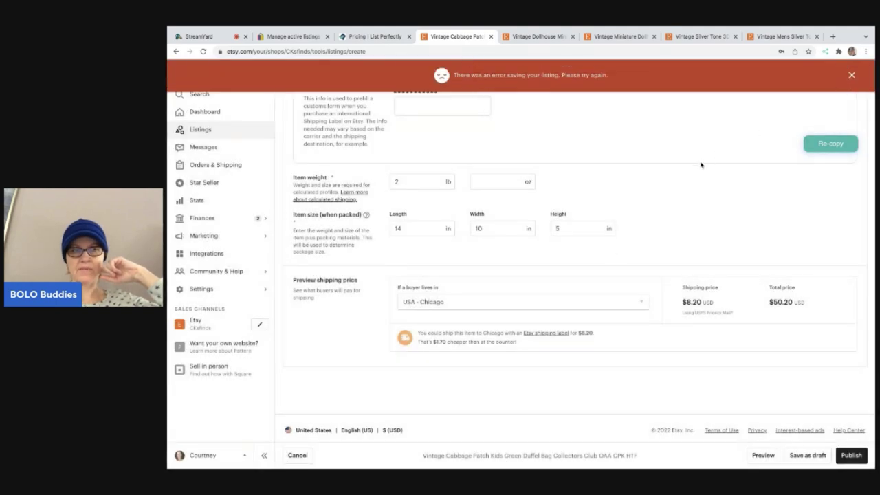
# Change the duffel bag listing's category by searching for "dolls bag" and choosing Dolls under Toys & Games, Dolls & Action Figures
pyautogui.scroll(5, 701, 165)
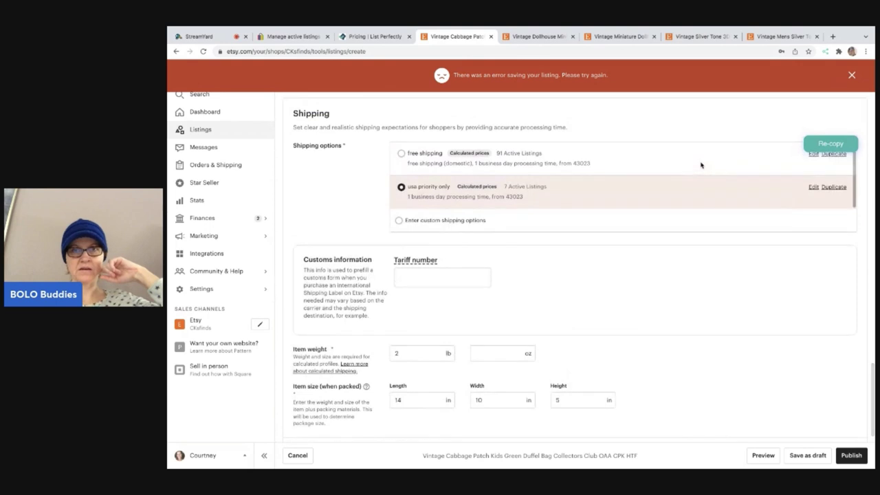
pyautogui.scroll(10, 701, 165)
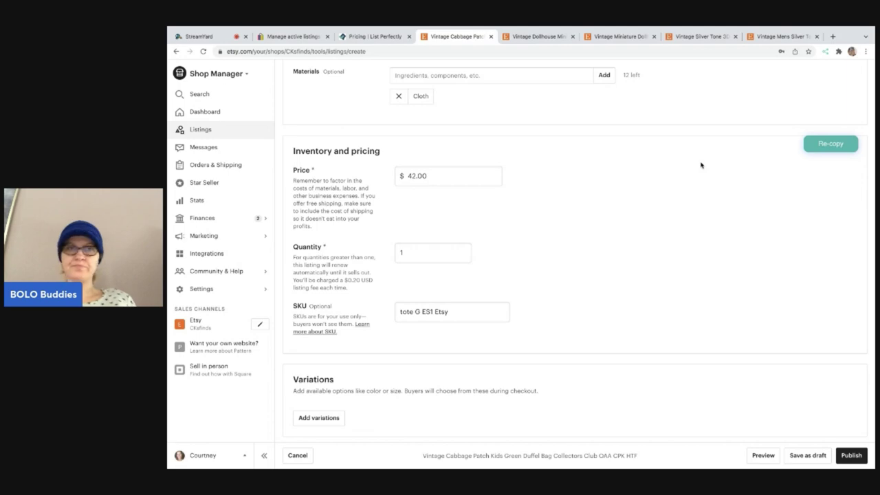
pyautogui.scroll(15, 701, 165)
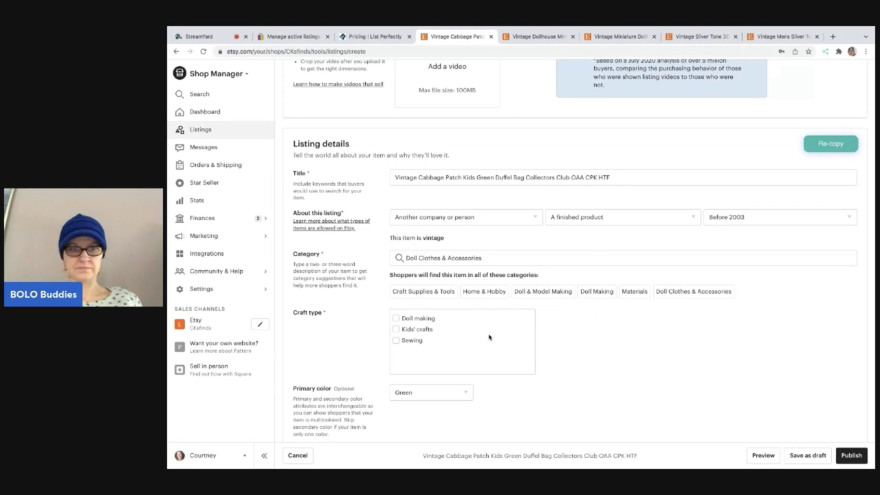
pyautogui.click(565, 258)
pyautogui.hotkey('ctrl', 'a')
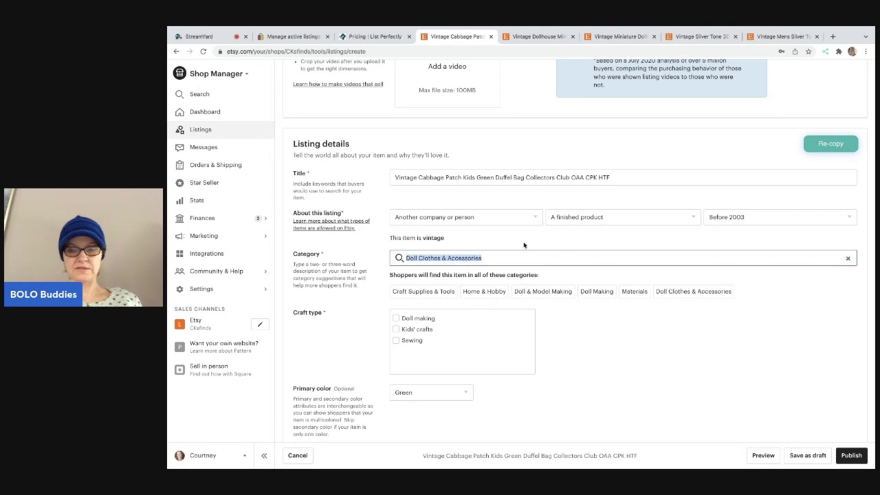
pyautogui.write('dolls')
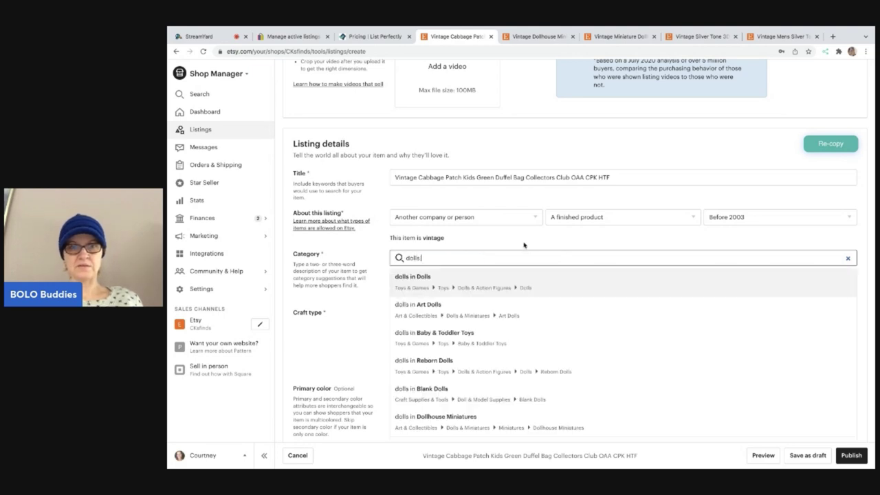
pyautogui.scroll(-1, 575, 335)
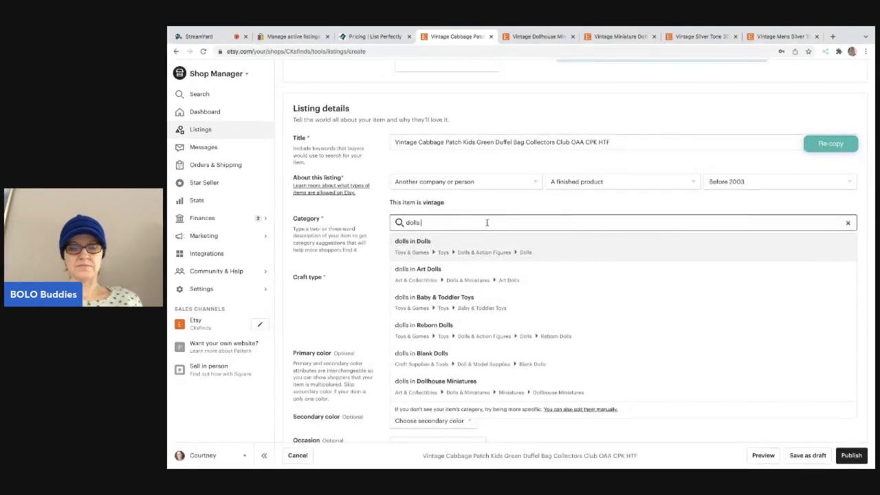
pyautogui.write('bag')
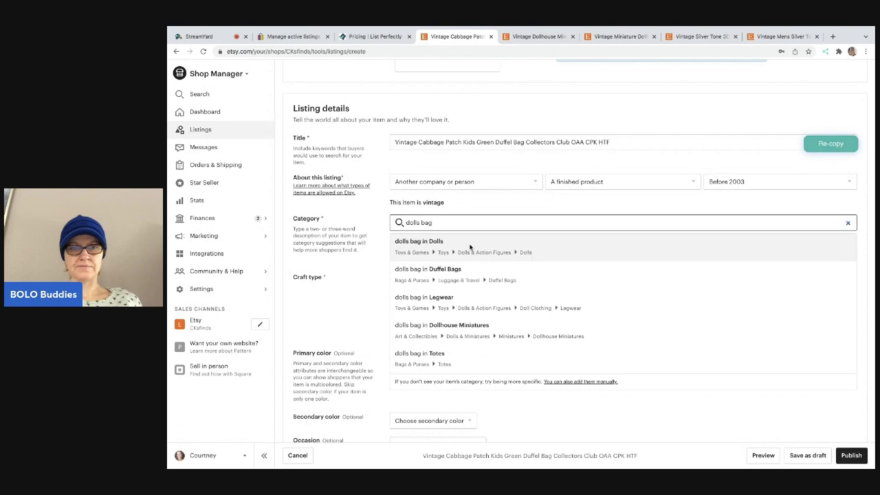
pyautogui.click(470, 247)
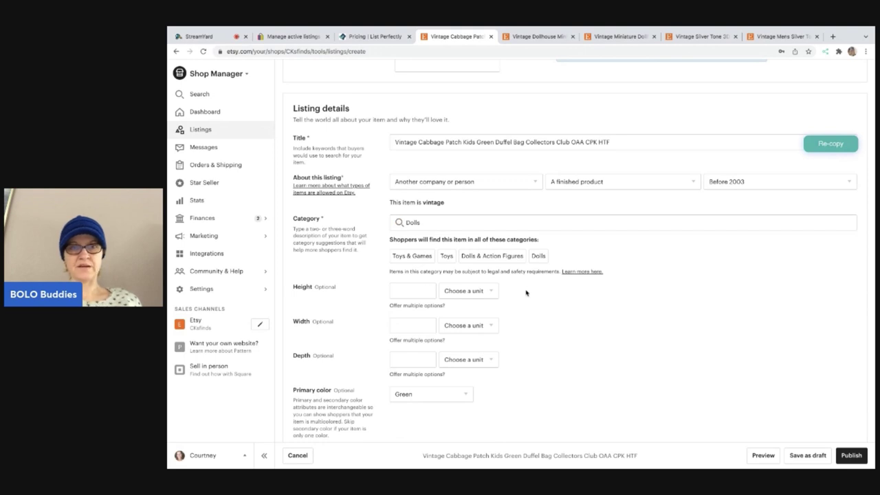
# Publish the Cabbage Patch Kids duffel bag listing and accept the listing fee
pyautogui.scroll(-1, 526, 293)
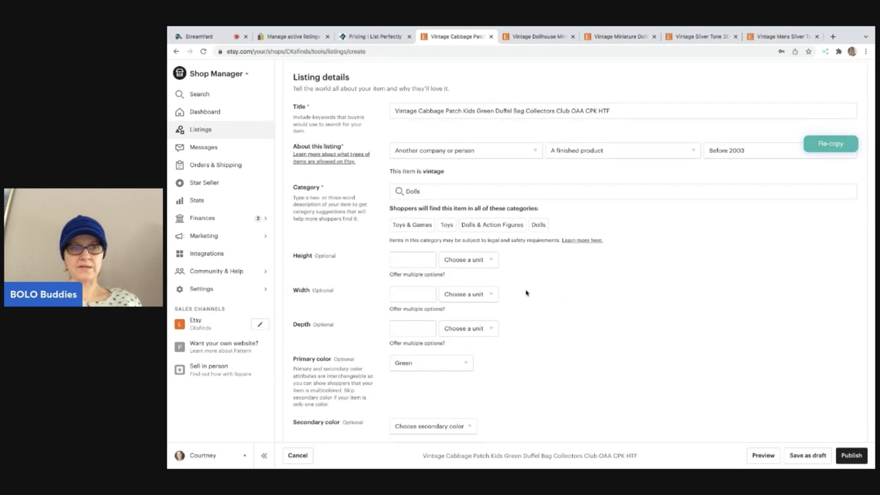
pyautogui.scroll(-5, 525, 292)
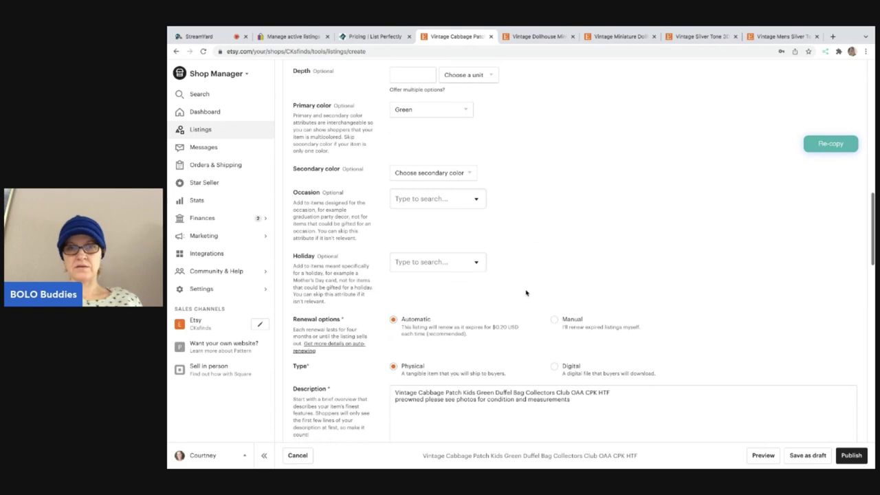
pyautogui.scroll(-3, 526, 293)
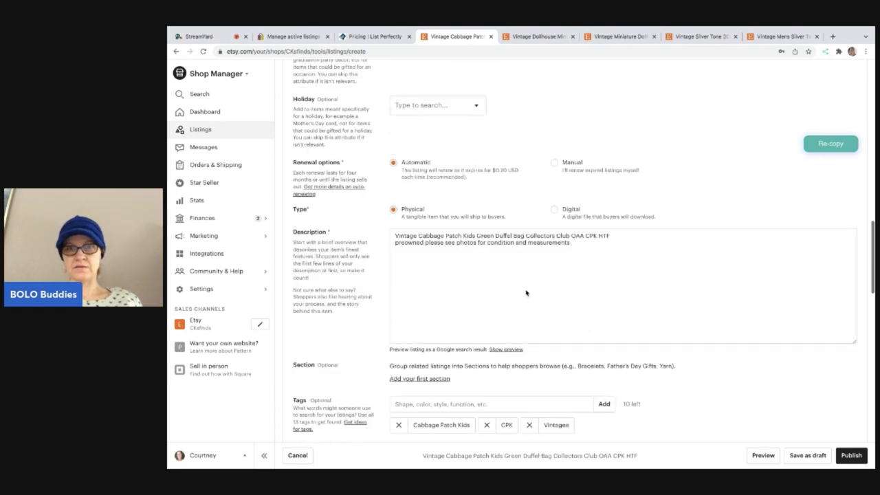
pyautogui.scroll(-15, 526, 293)
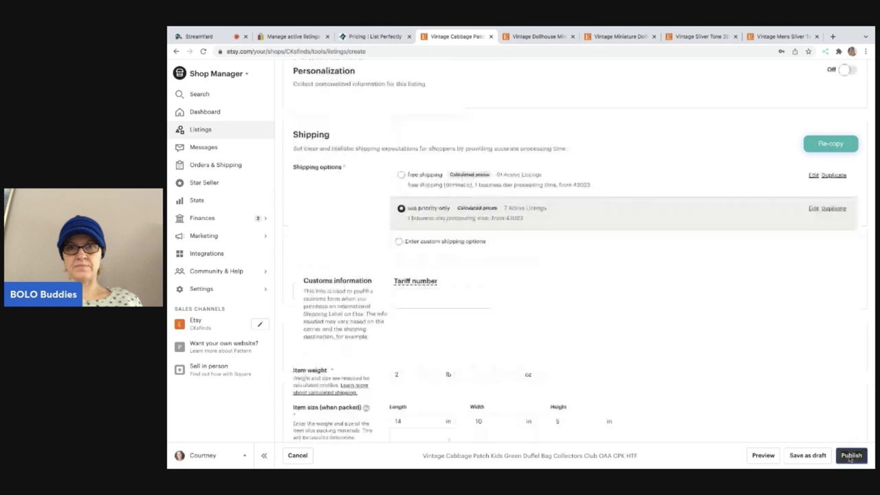
pyautogui.click(850, 455)
pyautogui.click(611, 245)
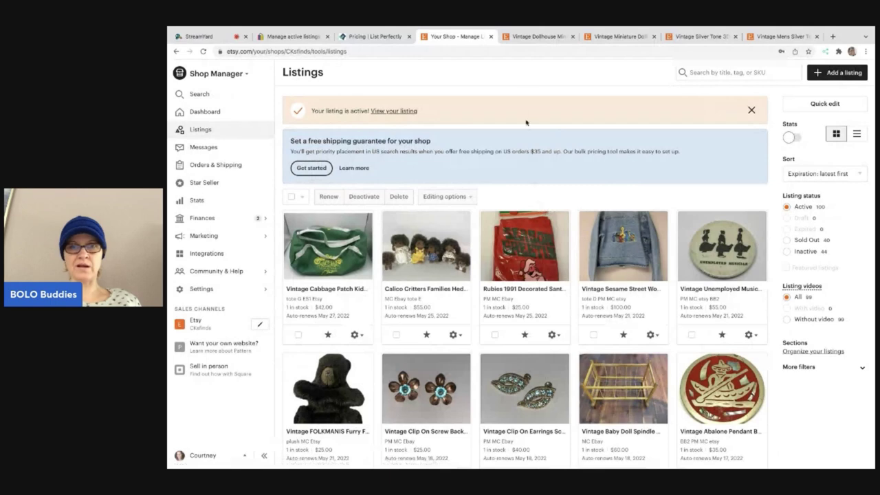
# Switch to the Vintage Dollhouse Miniatures furniture lot draft and go to its photos section
pyautogui.click(530, 36)
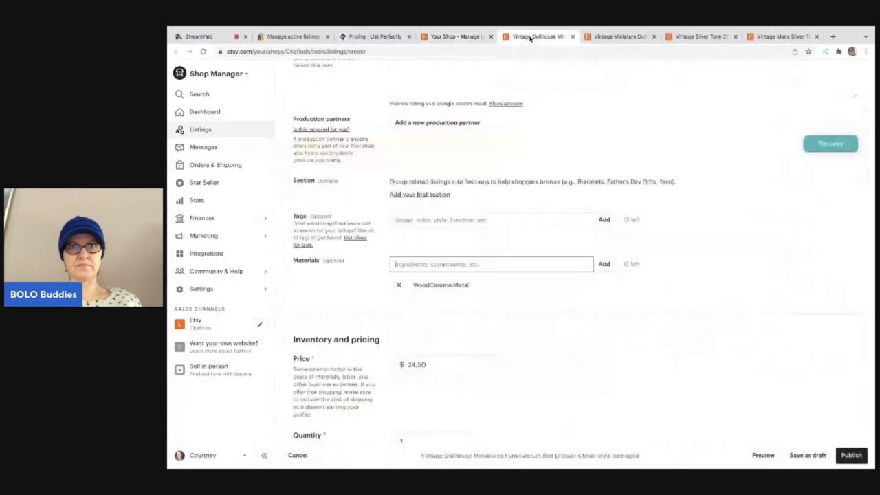
pyautogui.scroll(1, 530, 214)
pyautogui.scroll(10, 530, 214)
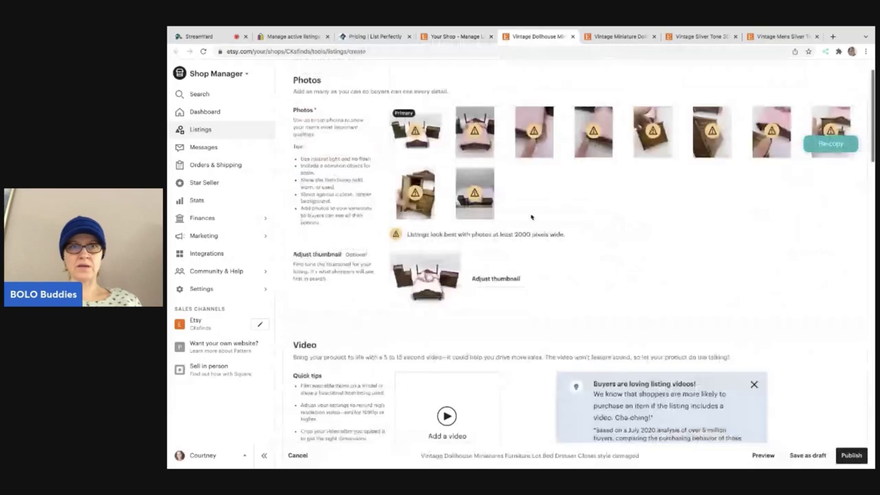